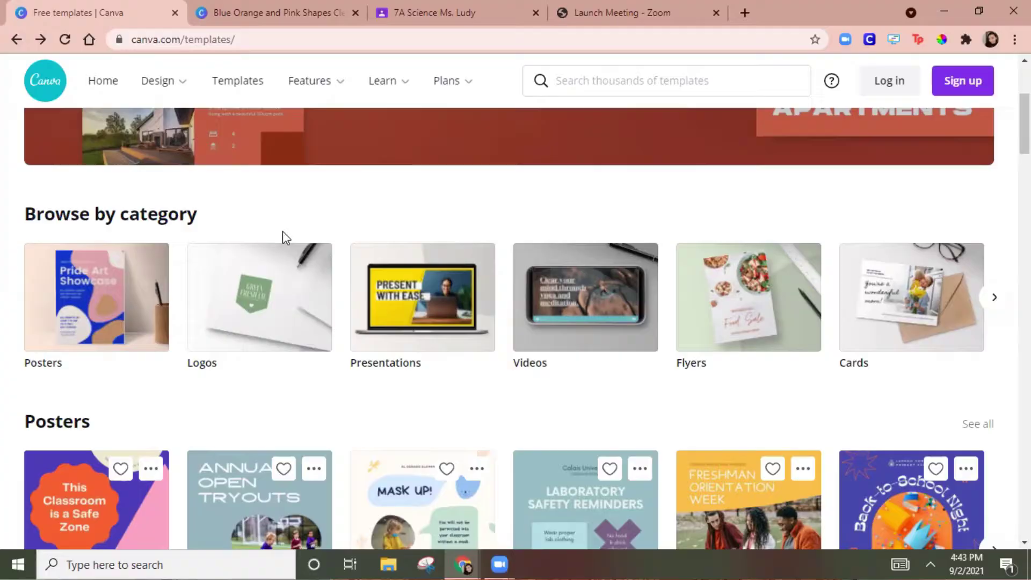
- Scroll down through the Canva templates page
scroll(283, 232, "down", 2)
scroll(285, 237, "down", 5)
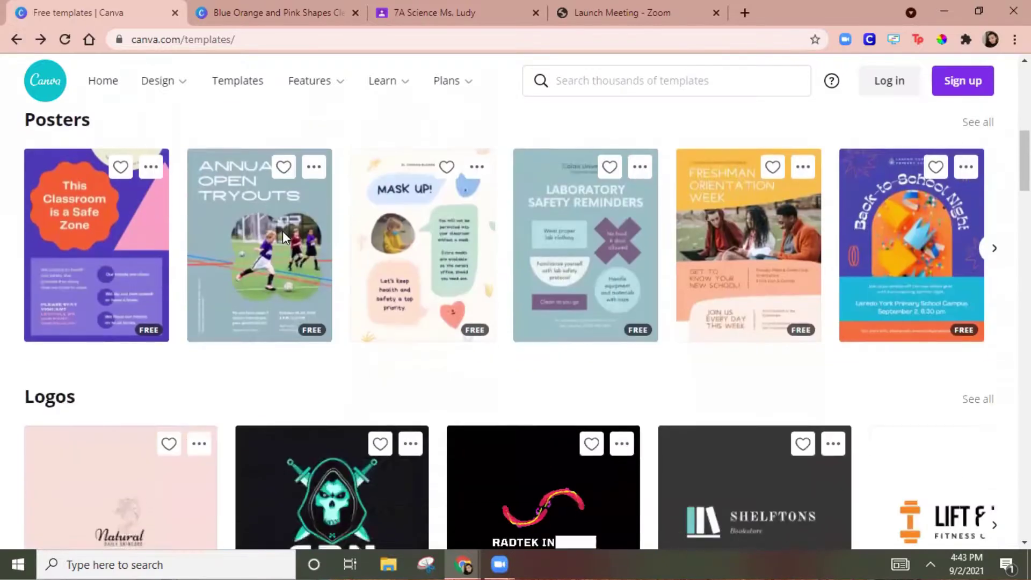
scroll(287, 237, "down", 7)
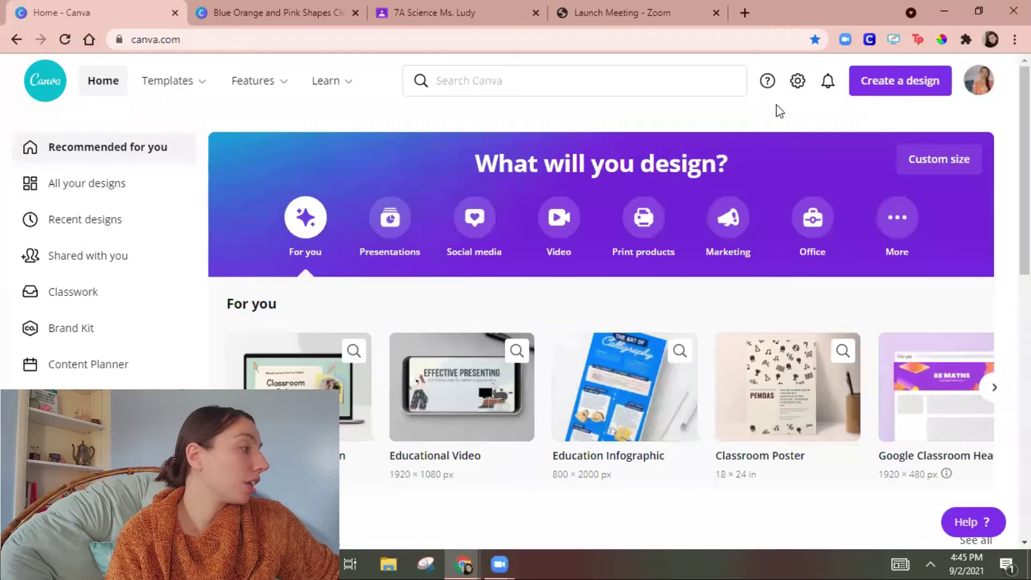
- Open the About Canva for Education article from Help's Canva subscriptions topic
left_click(768, 81)
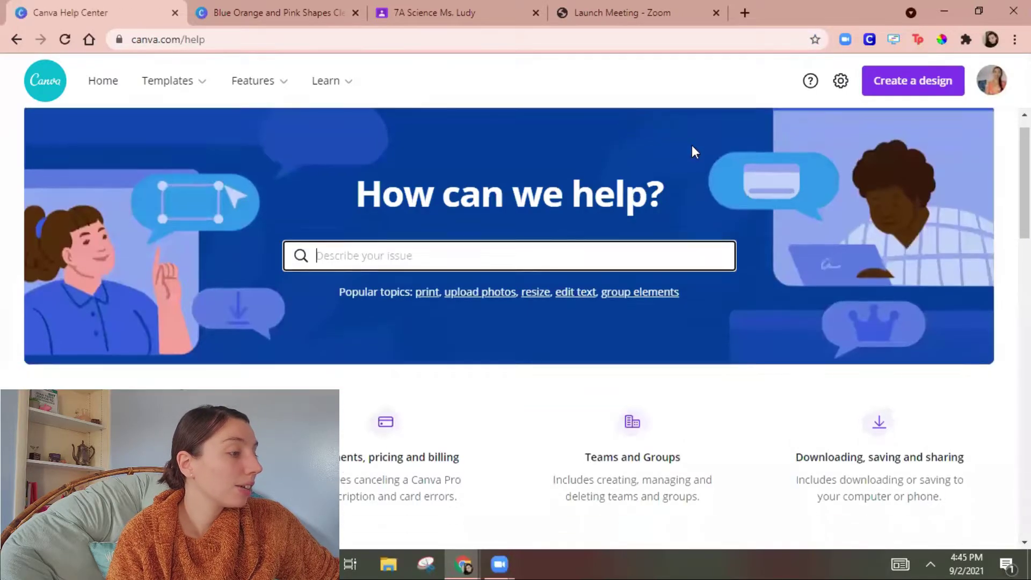
scroll(692, 150, "down", 5)
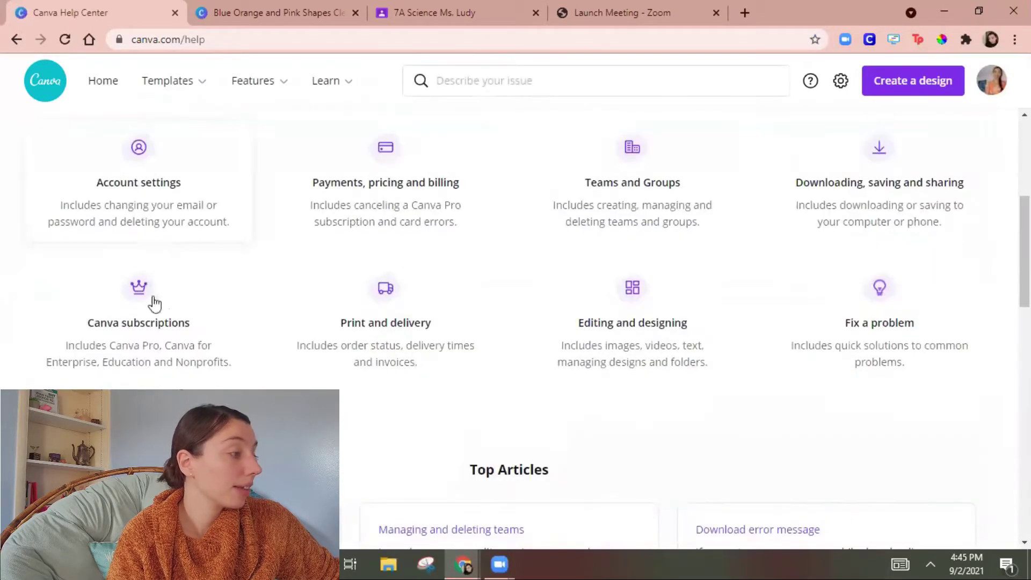
left_click(143, 334)
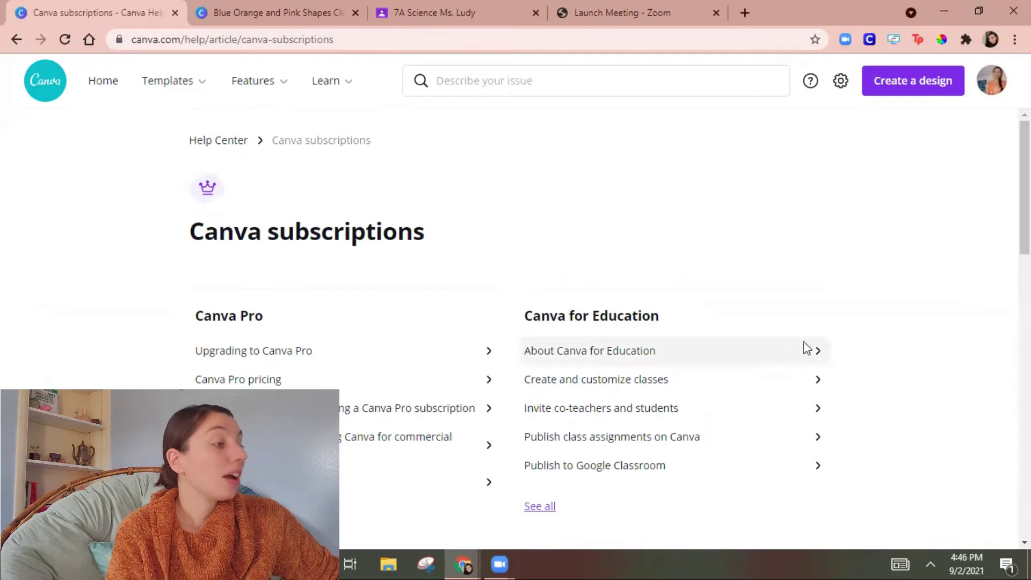
left_click(816, 355)
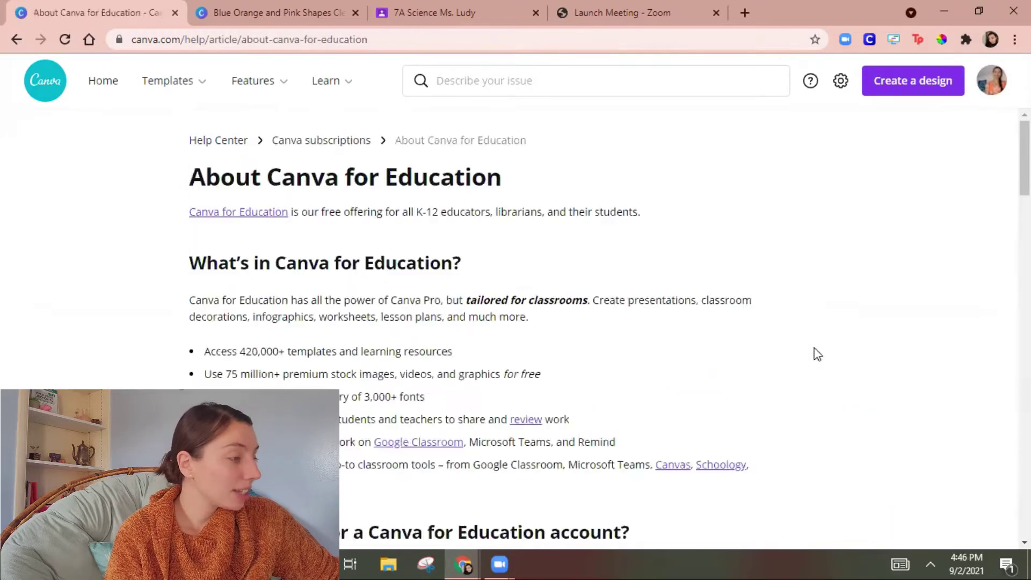
- Scroll the article down to the section on applying for an education account
scroll(556, 246, "down", 1)
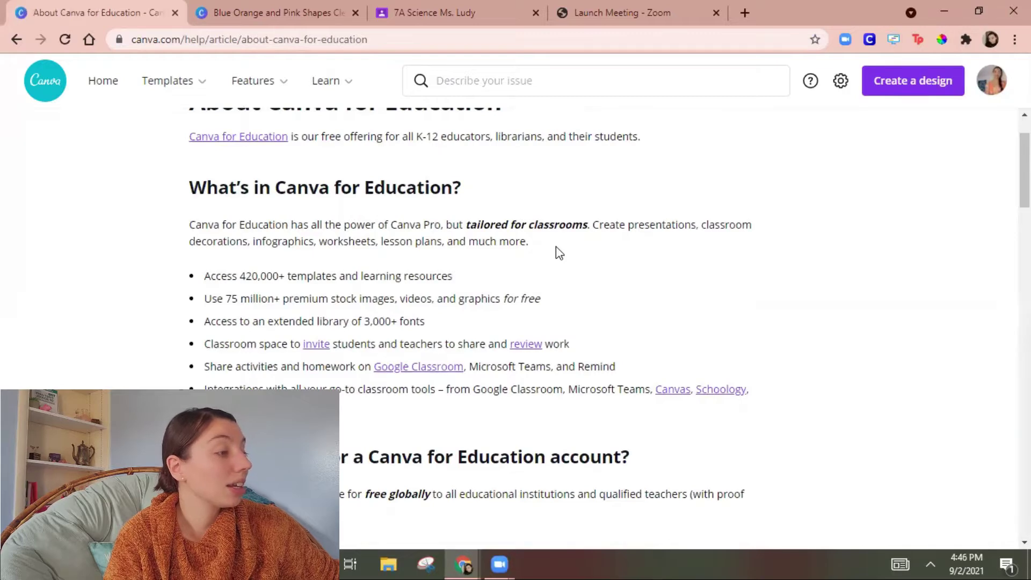
scroll(556, 248, "down", 4)
scroll(556, 247, "down", 1)
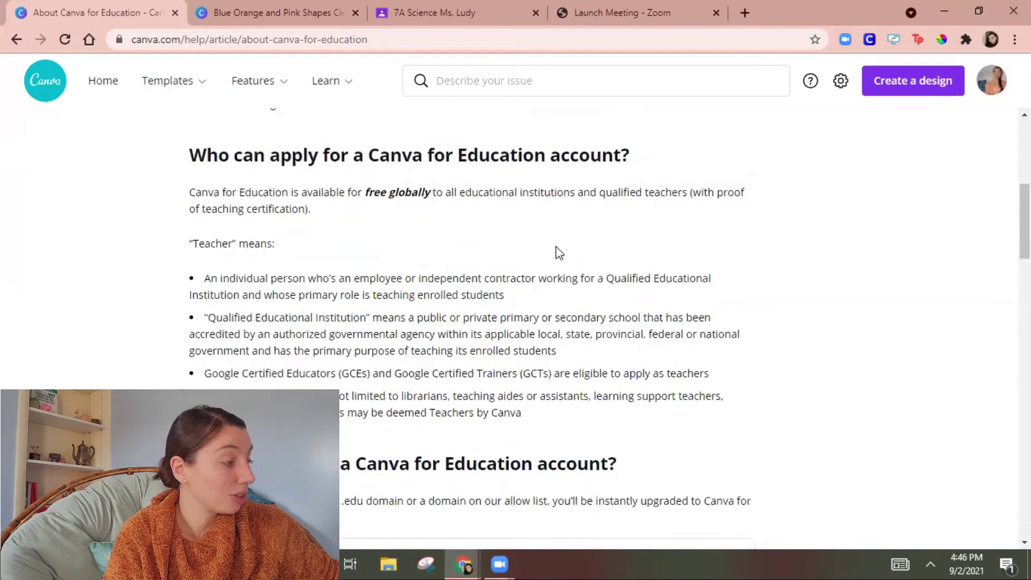
scroll(556, 247, "down", 1)
scroll(558, 247, "down", 1)
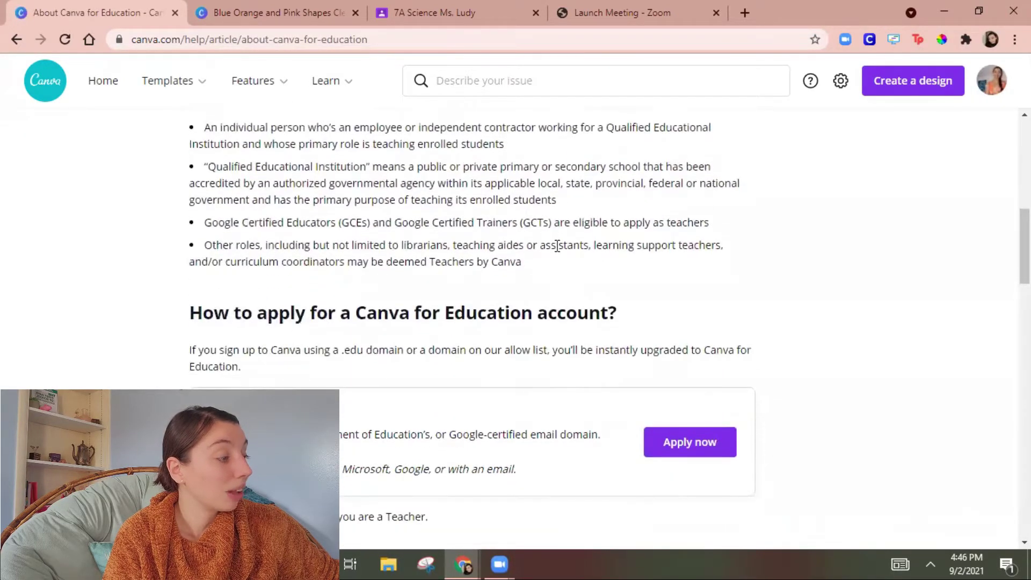
scroll(557, 247, "down", 1)
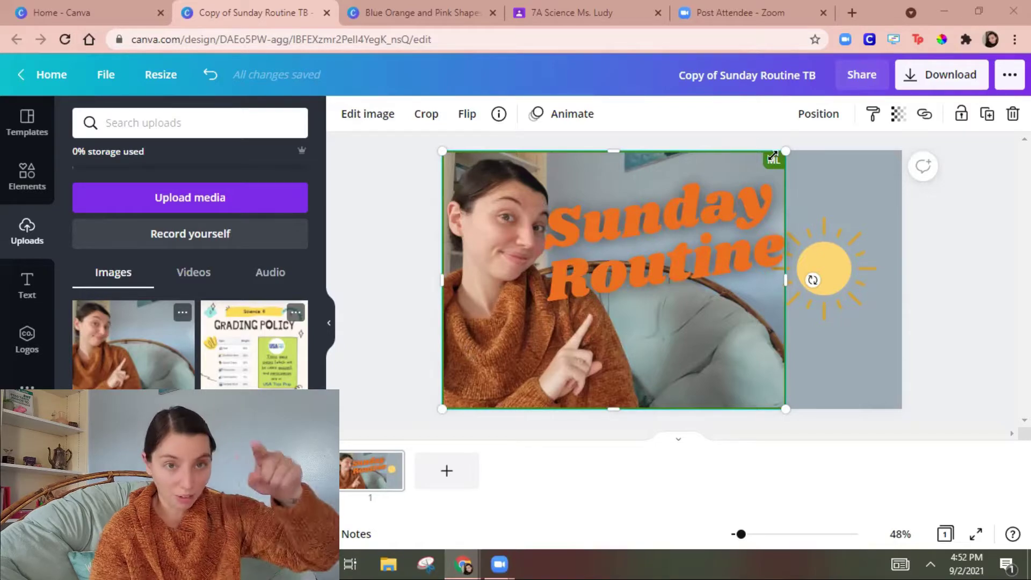
- Make the page background the off-white Stretch of Sand colour
left_click(826, 182)
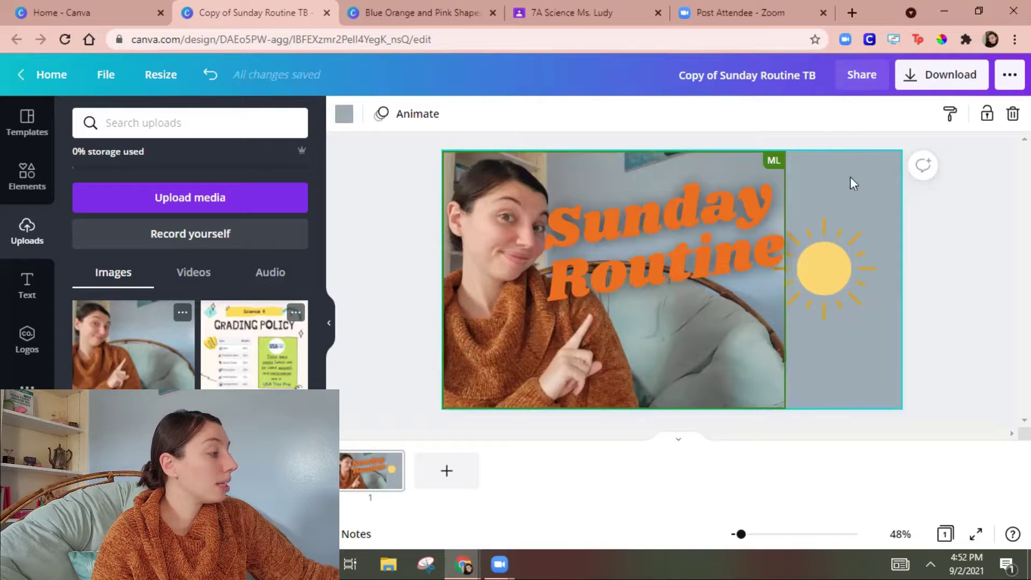
left_click(337, 123)
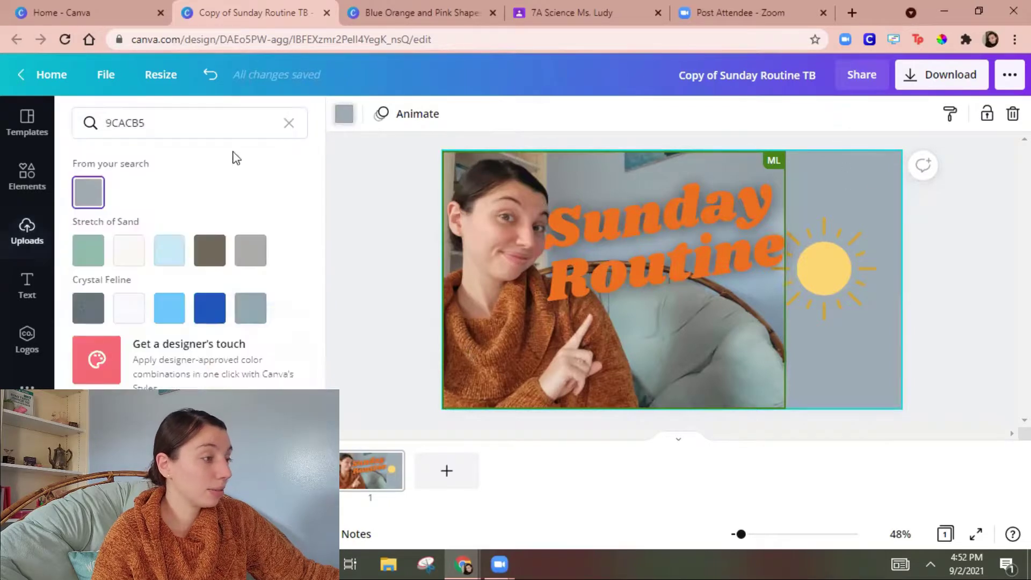
left_click(129, 250)
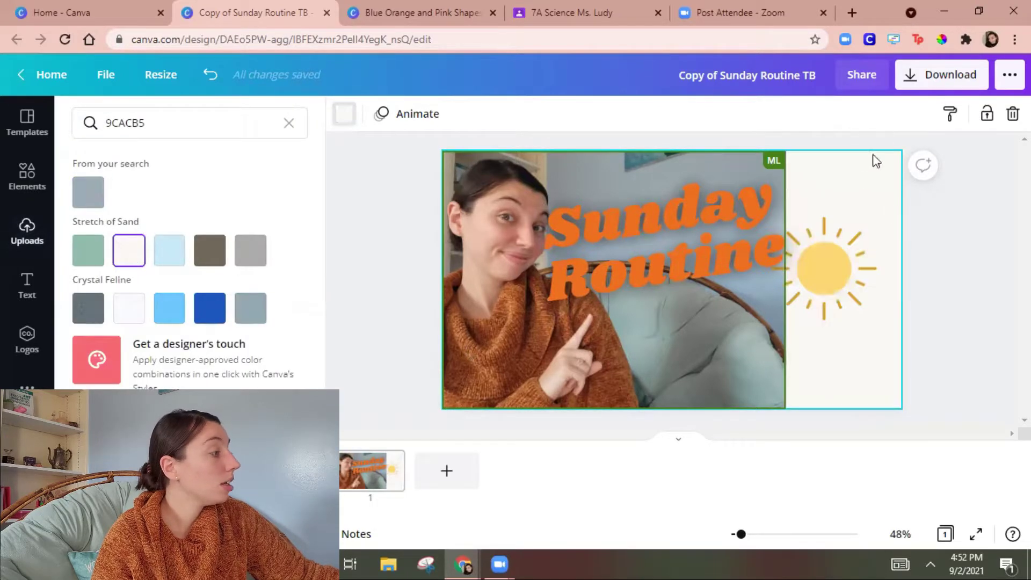
- Sample the photo's grey backdrop and set the background to 939FA5
left_click(943, 39)
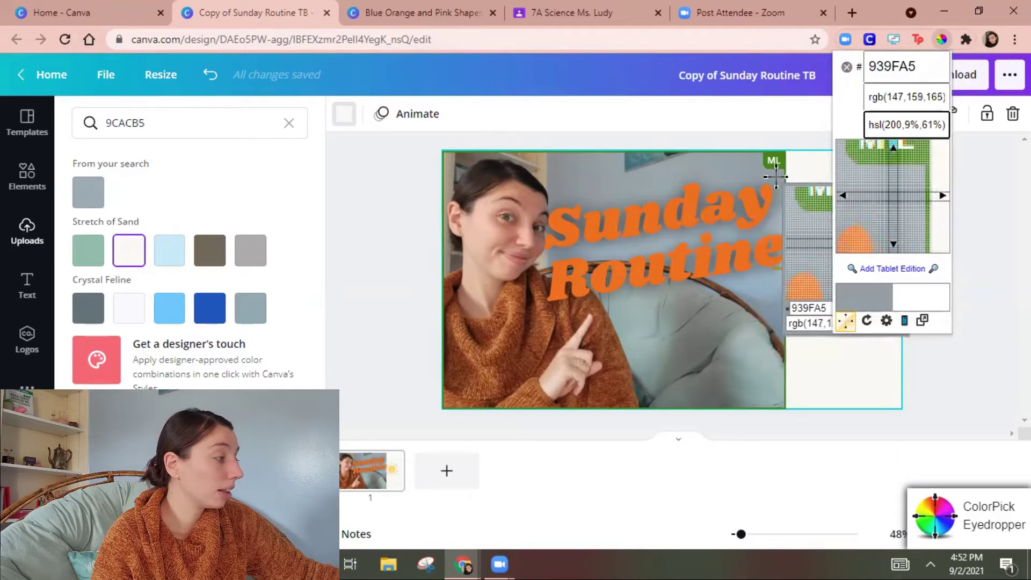
left_click(775, 177)
key("ctrl+c")
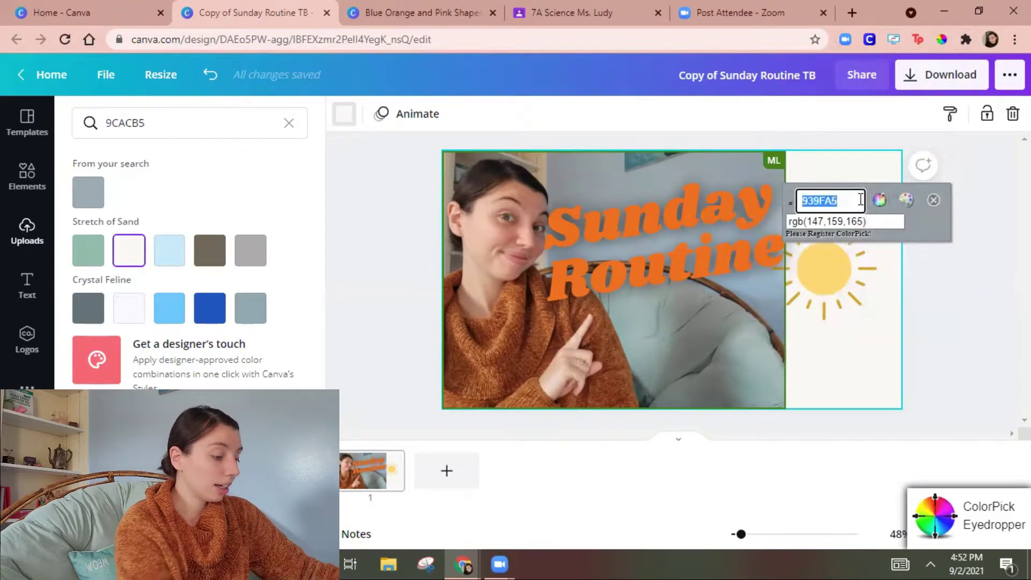
left_click(933, 200)
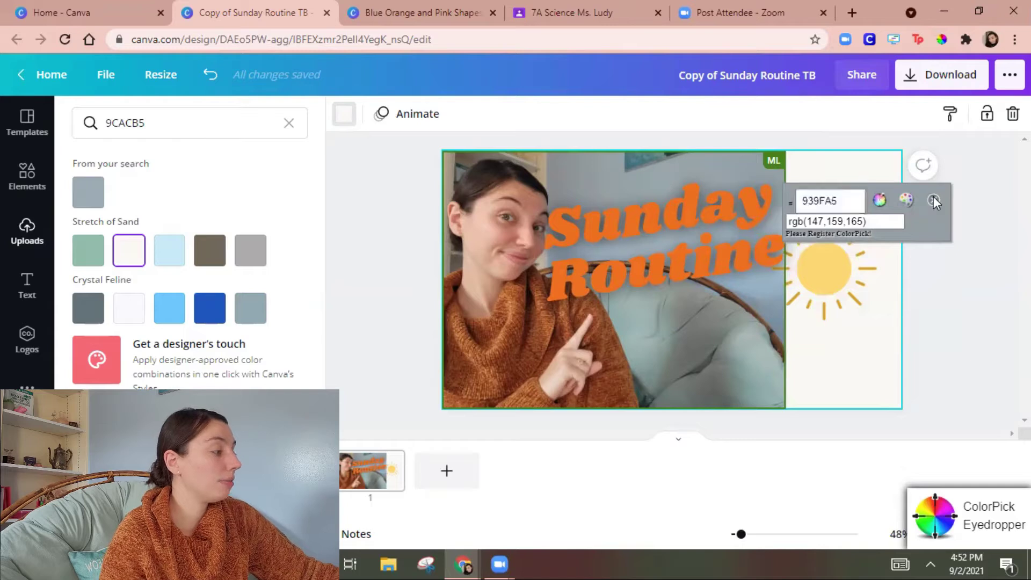
left_click_drag(146, 124, 105, 127)
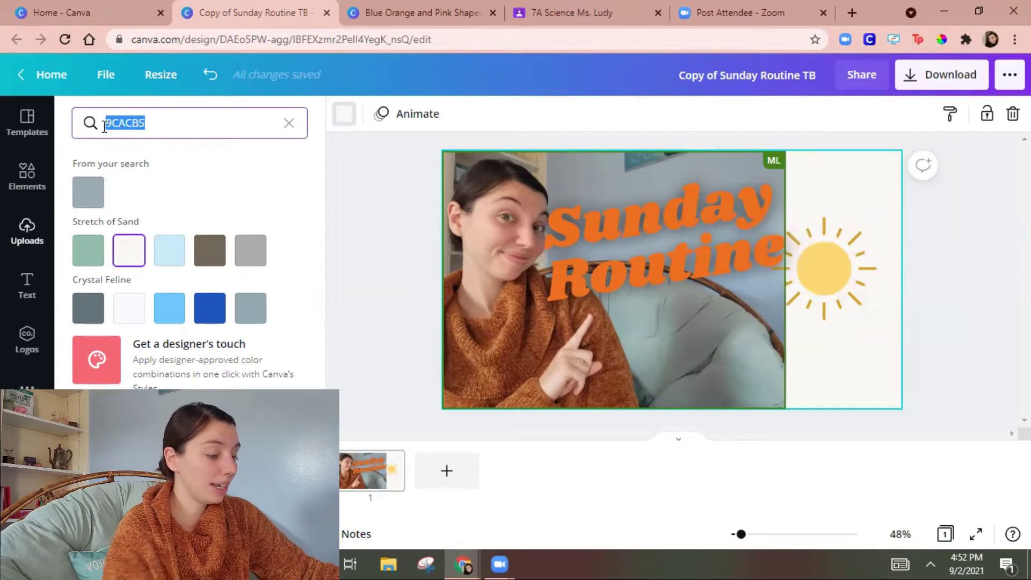
key("ctrl+v")
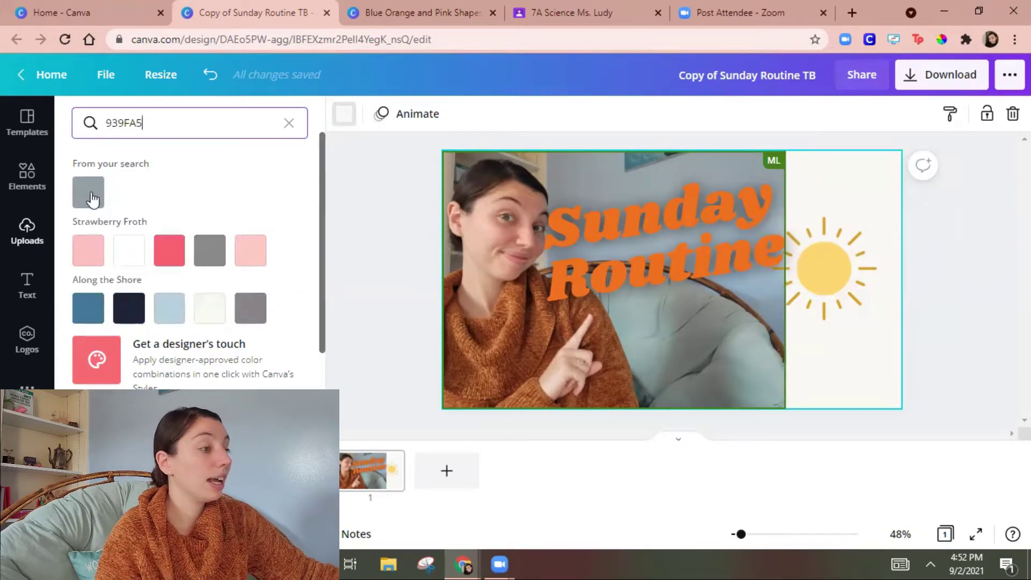
left_click(89, 194)
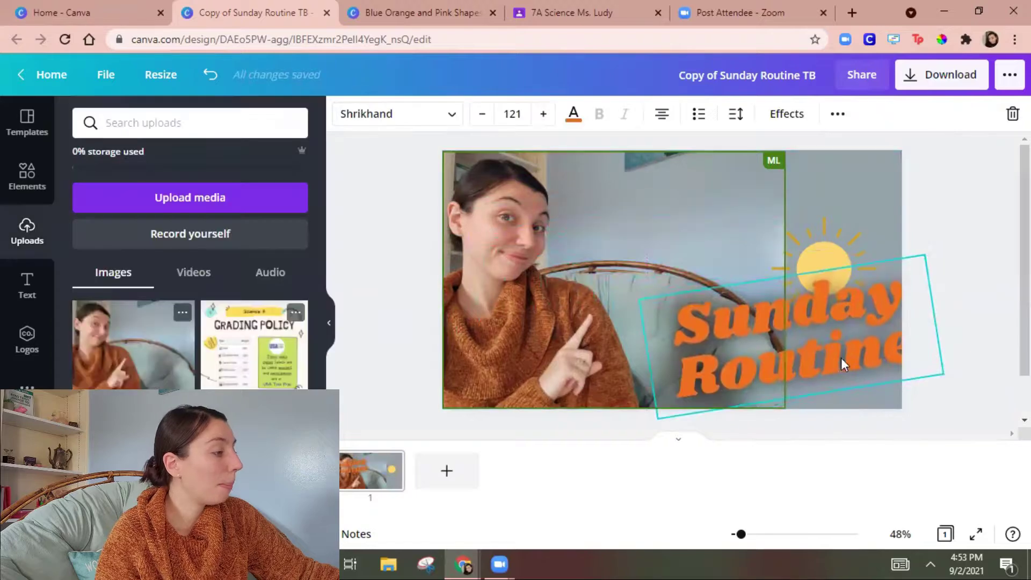
- Mirror the photo horizontally, then move the title left and the photo to the right edge
left_click(511, 252)
left_click(468, 120)
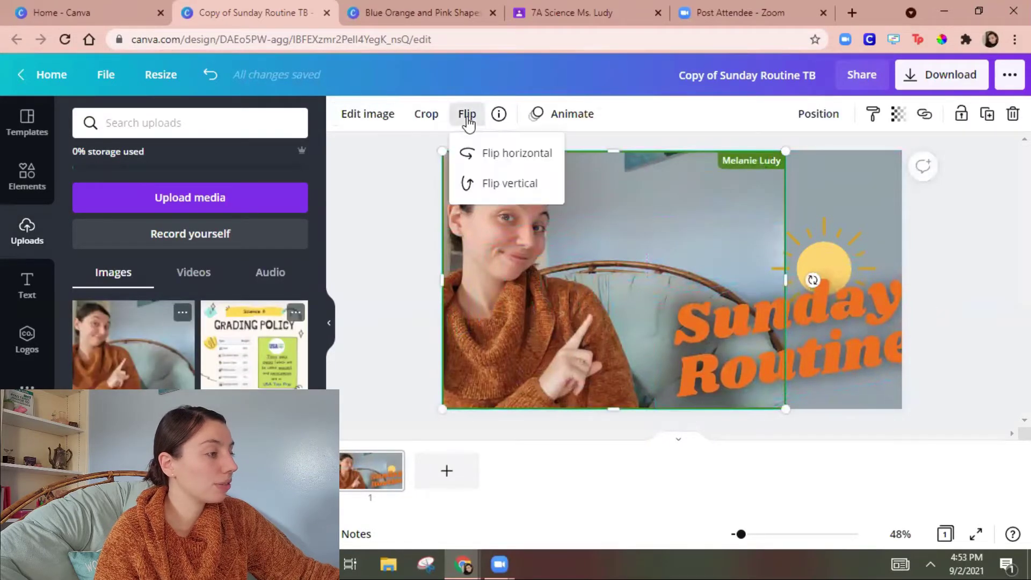
left_click(530, 156)
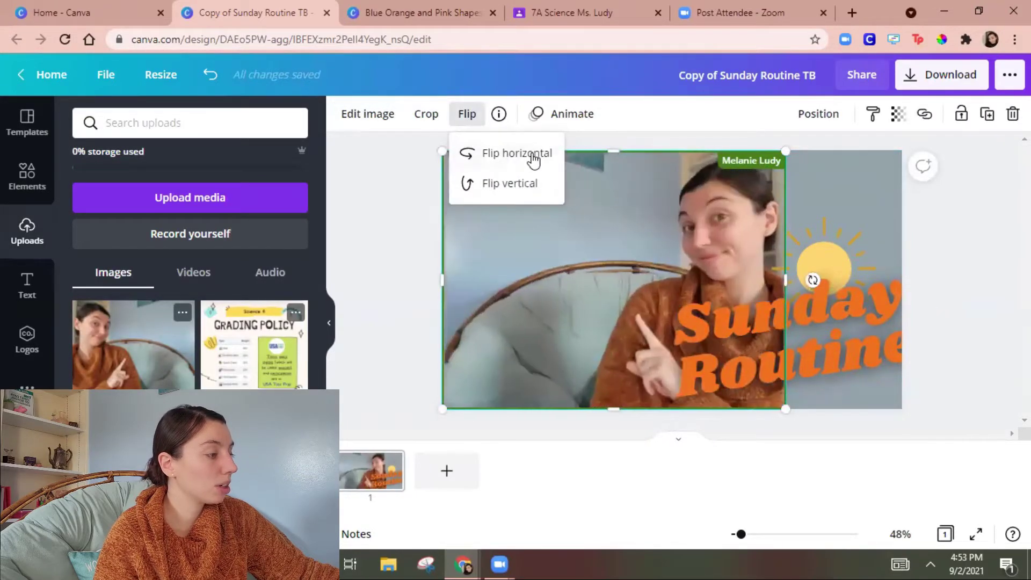
left_click(826, 266)
left_click_drag(684, 317, 565, 278)
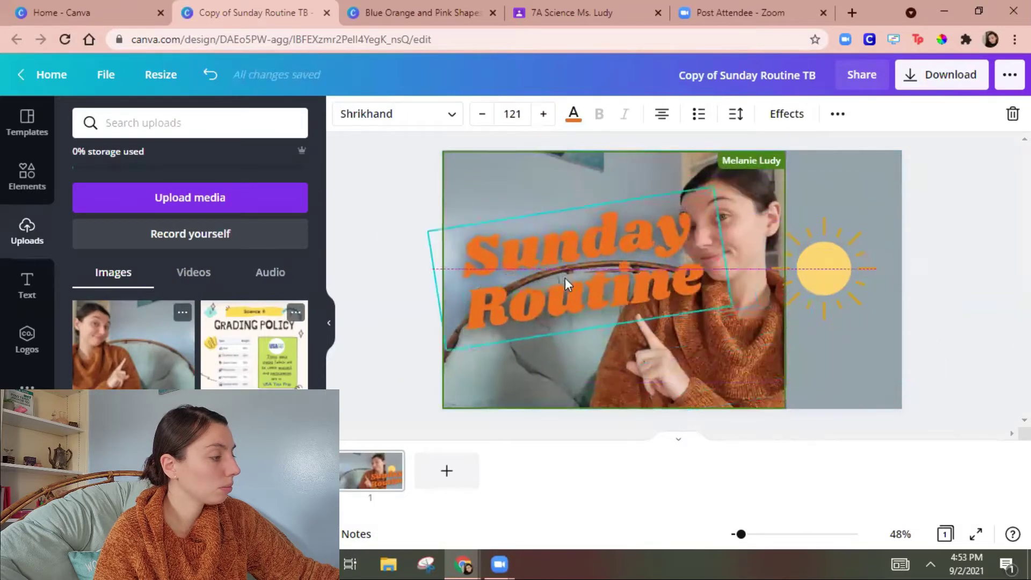
left_click_drag(736, 354, 855, 353)
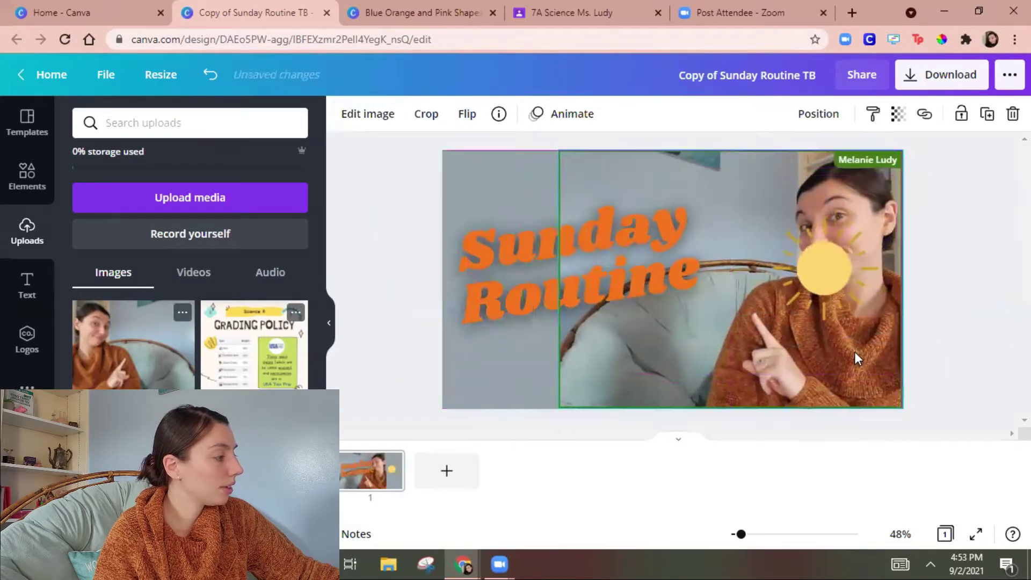
- Delete the yellow sun sticker and start sampling a colour for the title
left_click(827, 272)
key("Delete")
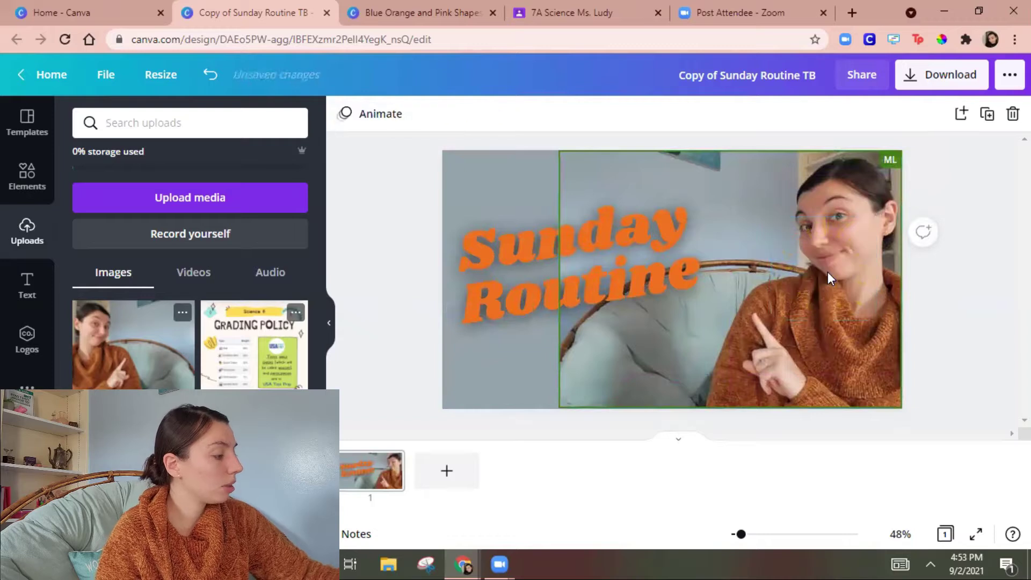
left_click(548, 243)
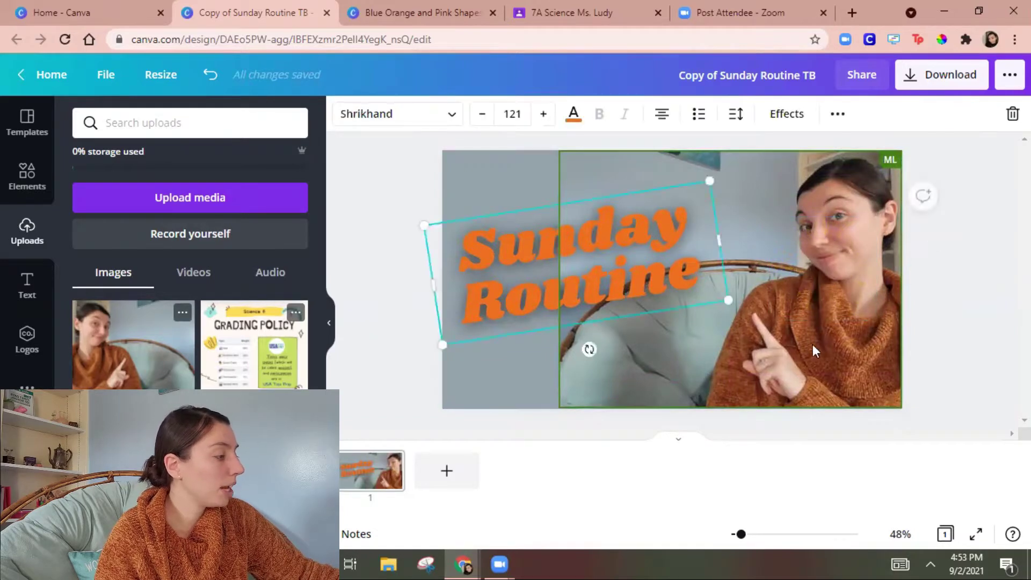
left_click(942, 41)
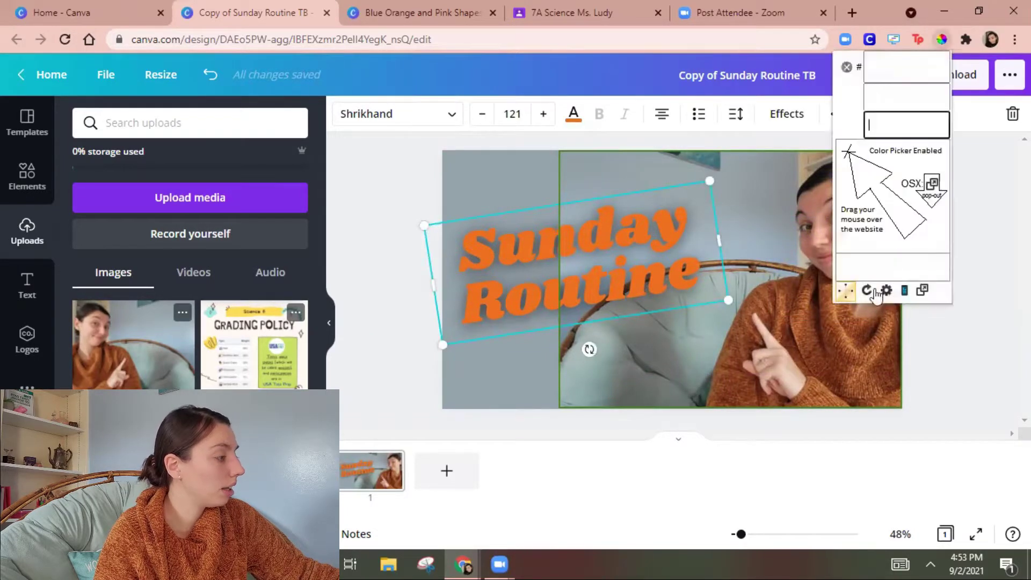
- Sample the orange sweater colour A05329 and apply it to the title text
left_click(799, 326)
key("ctrl+c")
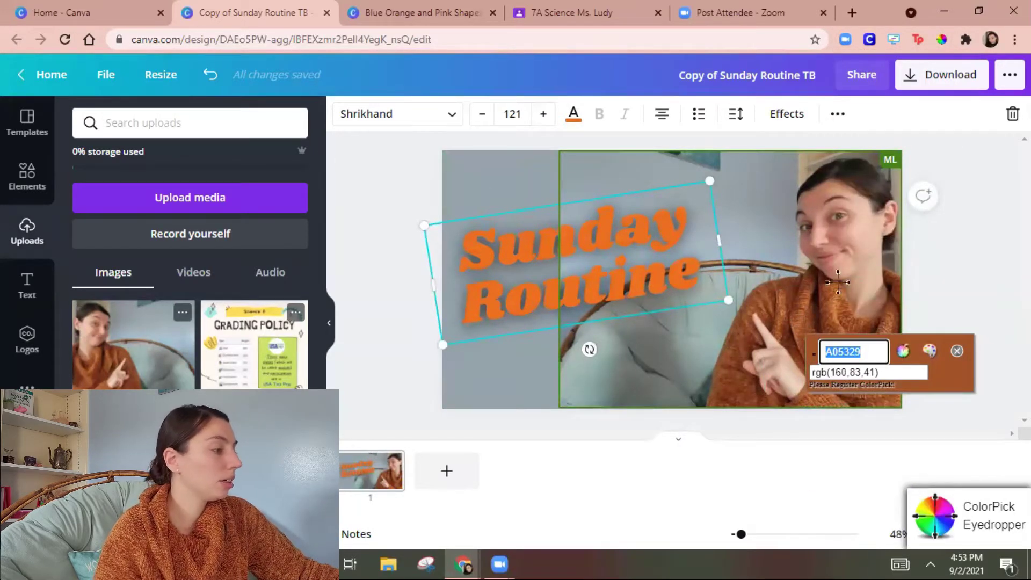
left_click(957, 351)
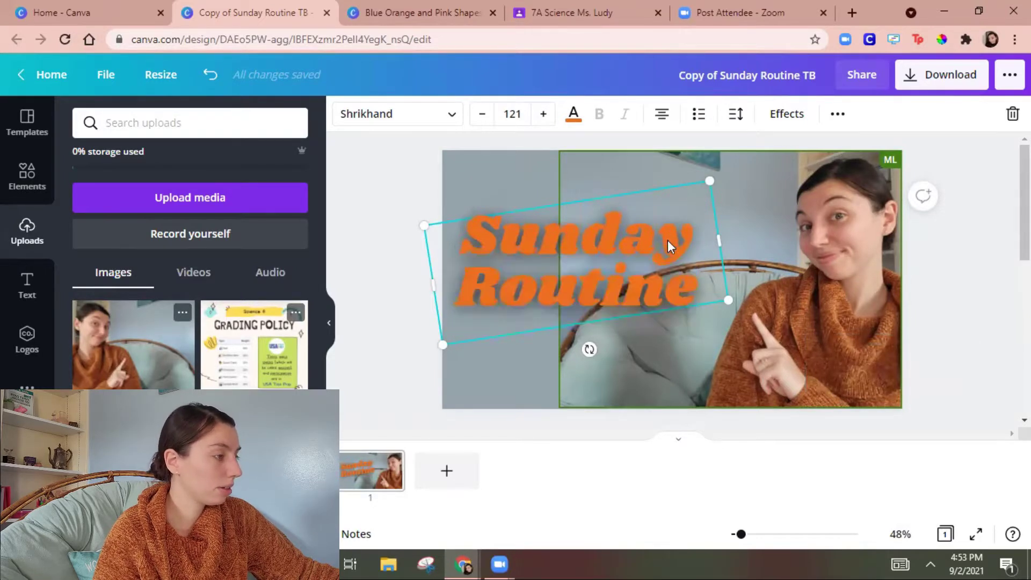
left_click(573, 117)
left_click(120, 125)
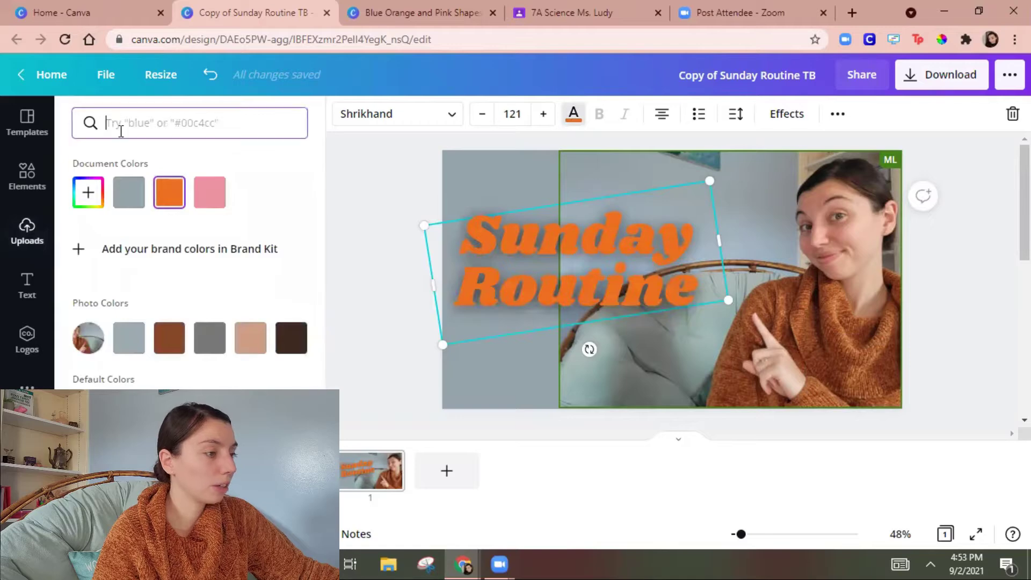
key("ctrl+v")
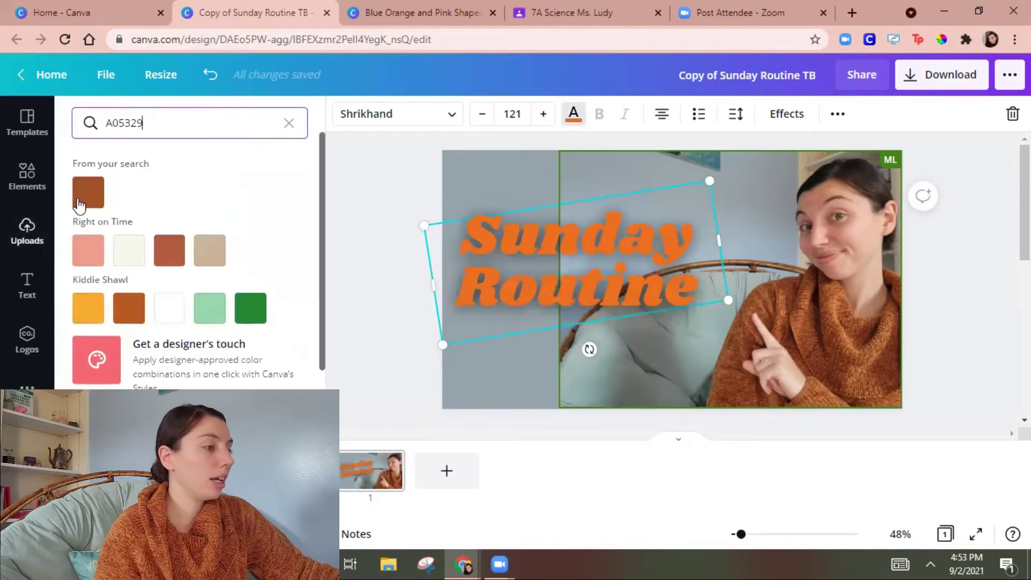
left_click(80, 199)
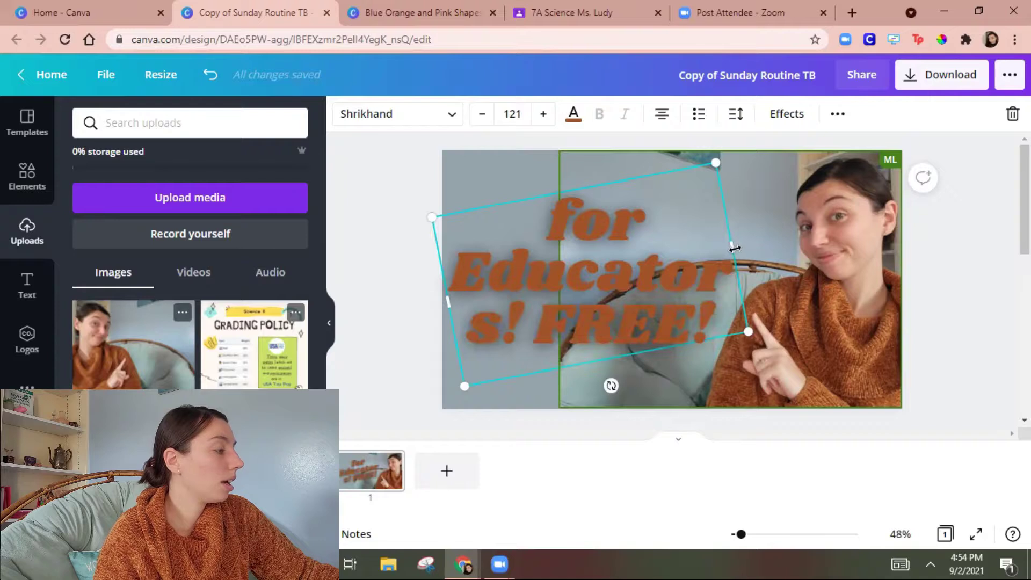
- Widen the title box so 'FREE!' fits and move it slightly lower
left_click_drag(732, 246, 769, 237)
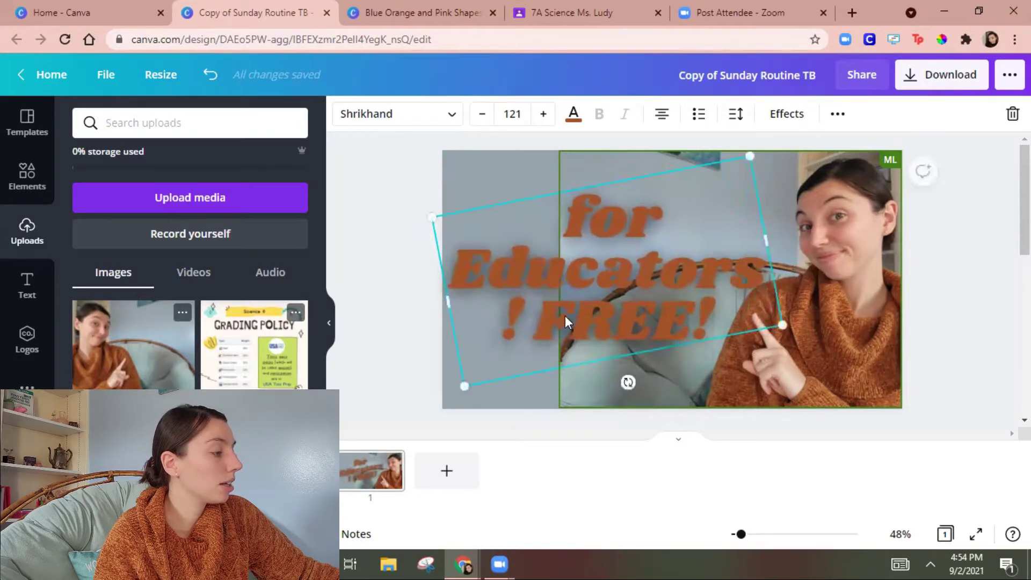
left_click_drag(771, 242, 786, 237)
left_click(651, 356)
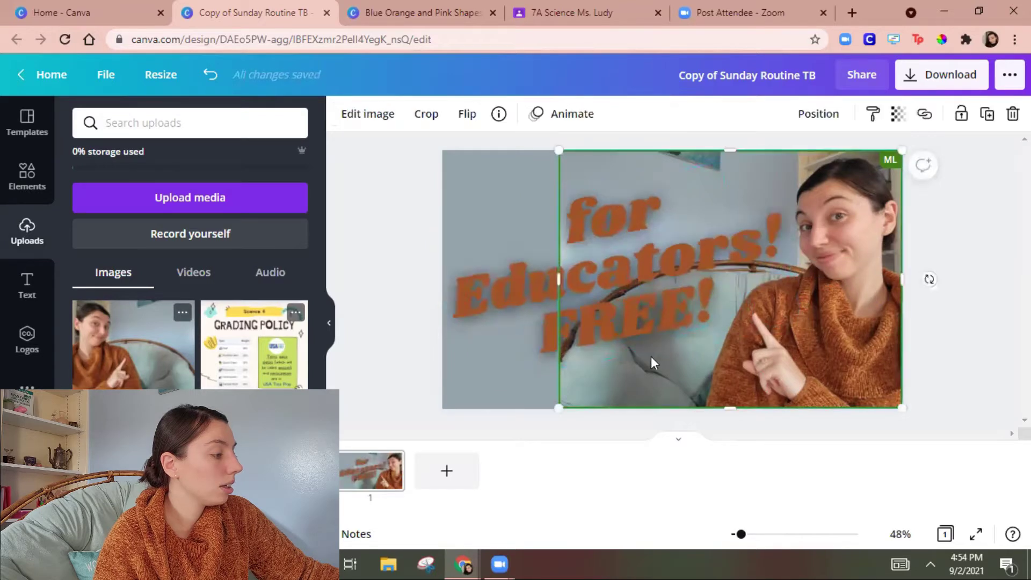
left_click(625, 314)
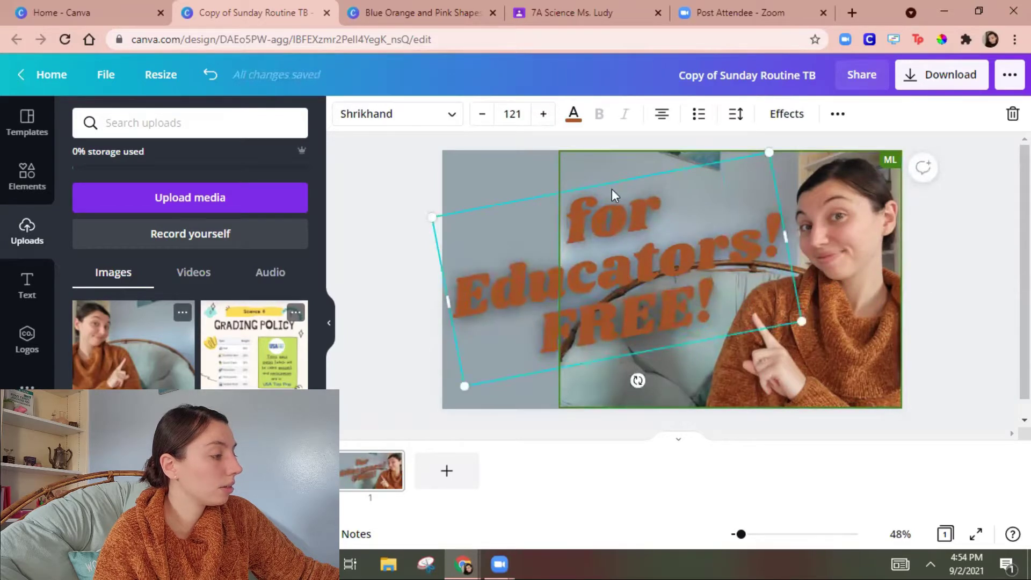
left_click_drag(623, 270, 621, 298)
left_click(27, 175)
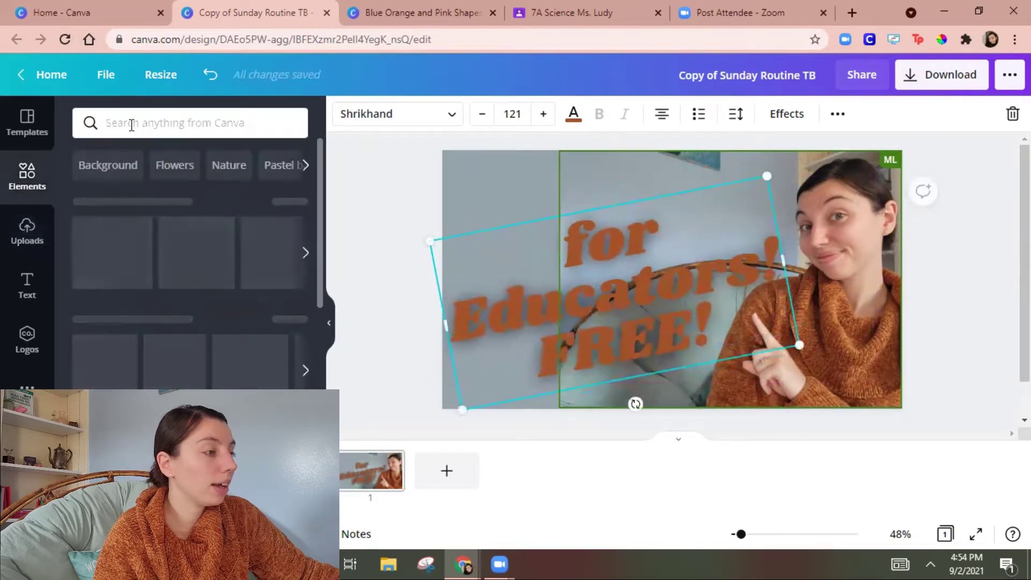
- Search elements for 'canva' and place the teal Canva logo in the top-left corner
left_click(131, 123)
left_click(355, 200)
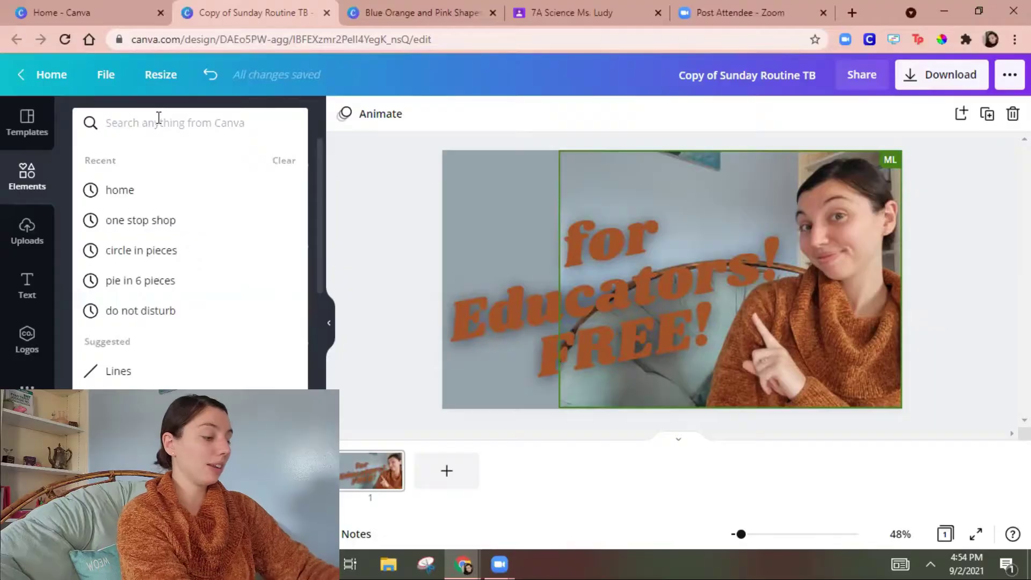
type("canva")
key("Return")
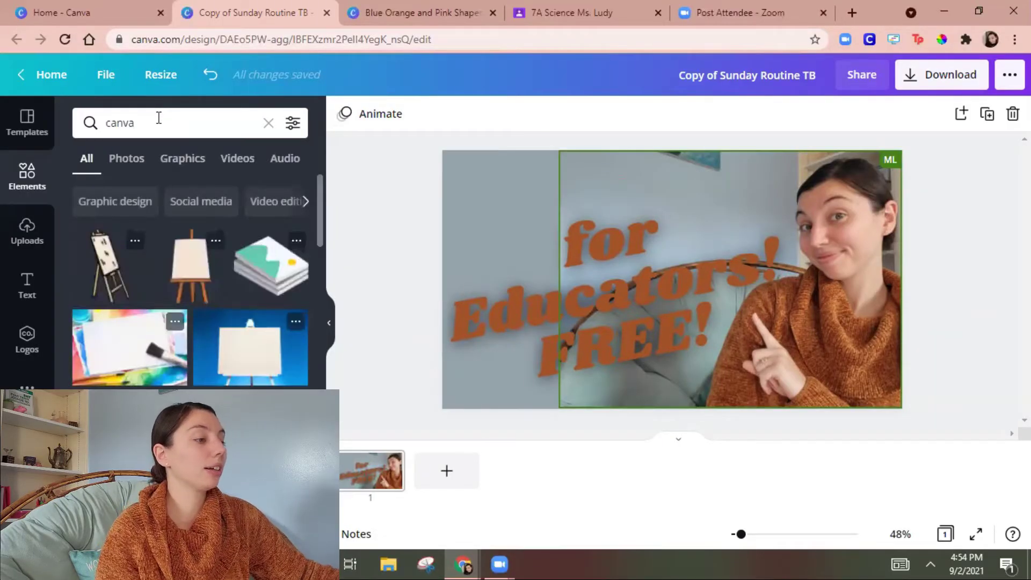
scroll(215, 280, "down", 5)
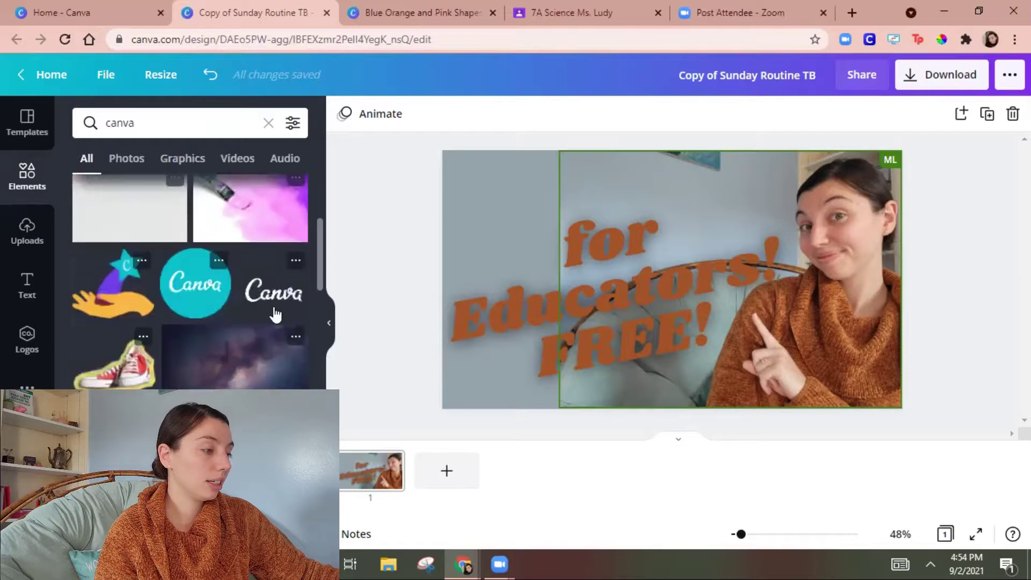
scroll(274, 339, "down", 3)
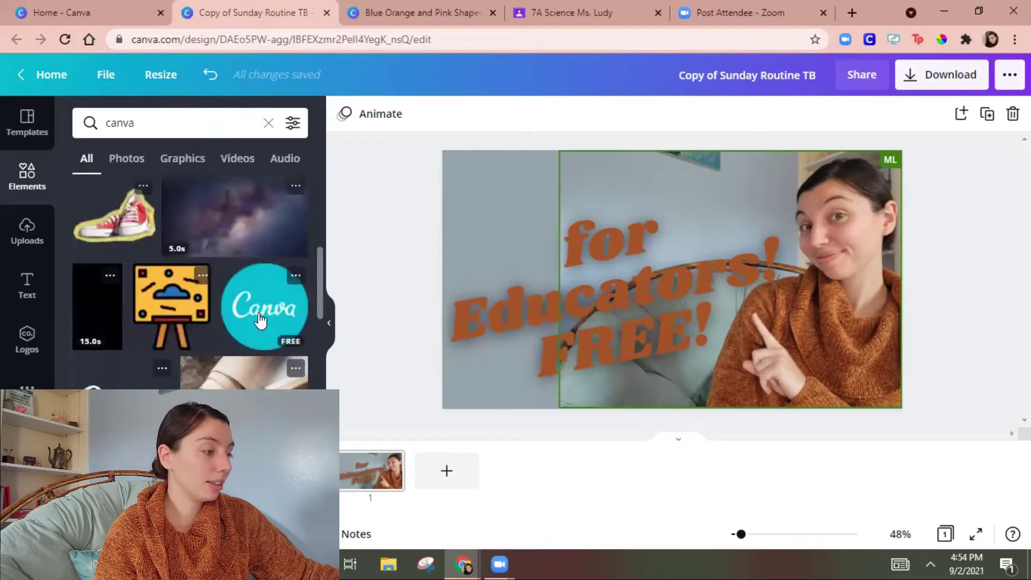
left_click(263, 317)
left_click_drag(643, 259, 501, 227)
- Select the word 'FREE!' inside the title text
left_click(710, 330)
double_click(692, 339)
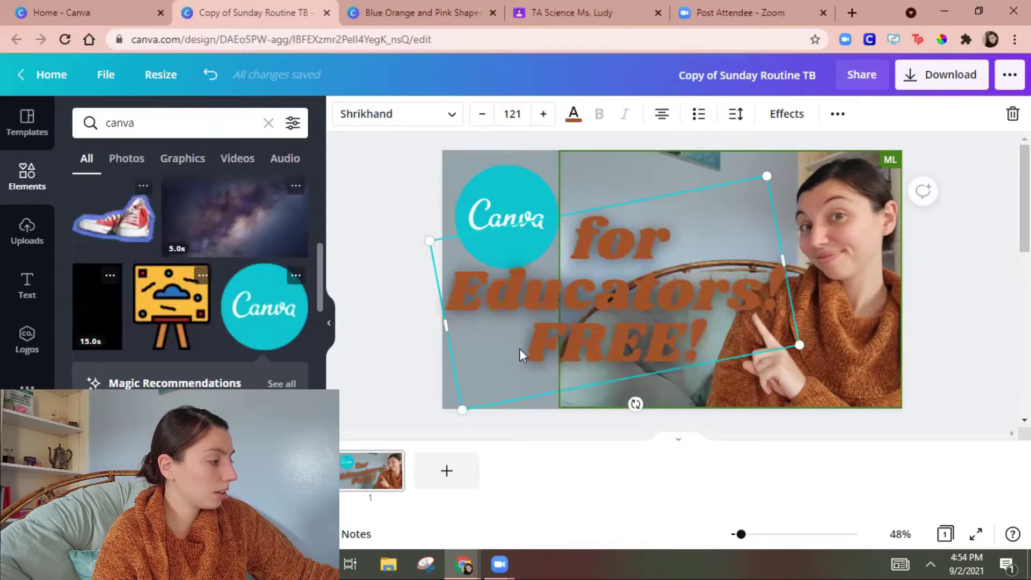
left_click_drag(520, 349, 701, 350)
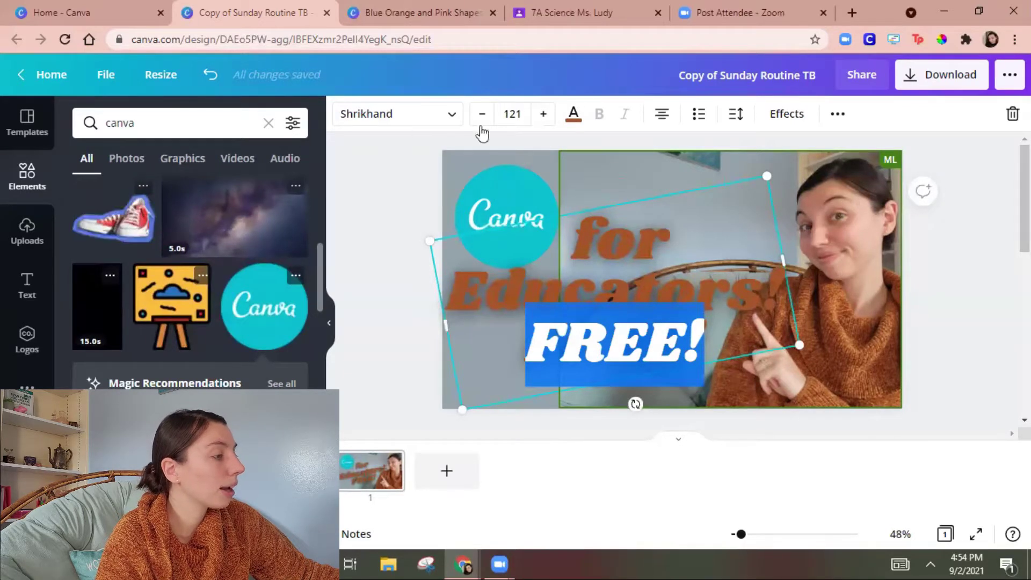
- Colour 'FREE!' teal, browse all graphics, then switch to the Canva home tab
left_click(676, 307)
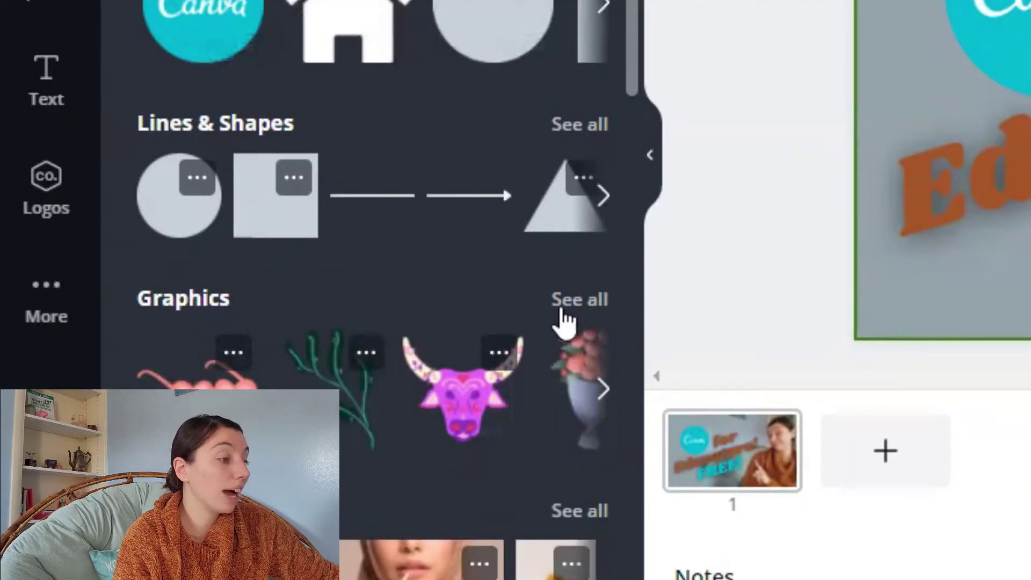
left_click(572, 300)
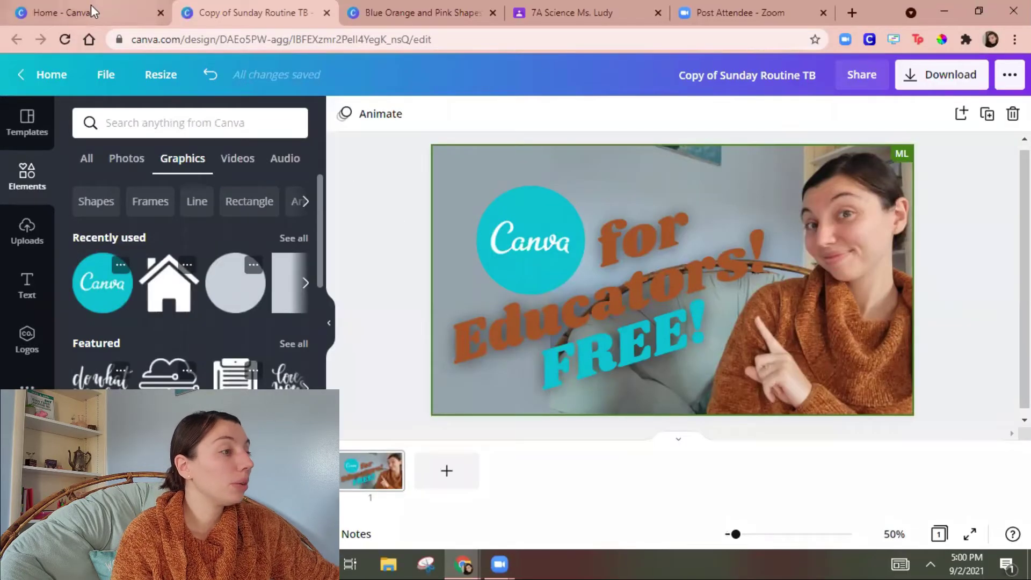
left_click(92, 7)
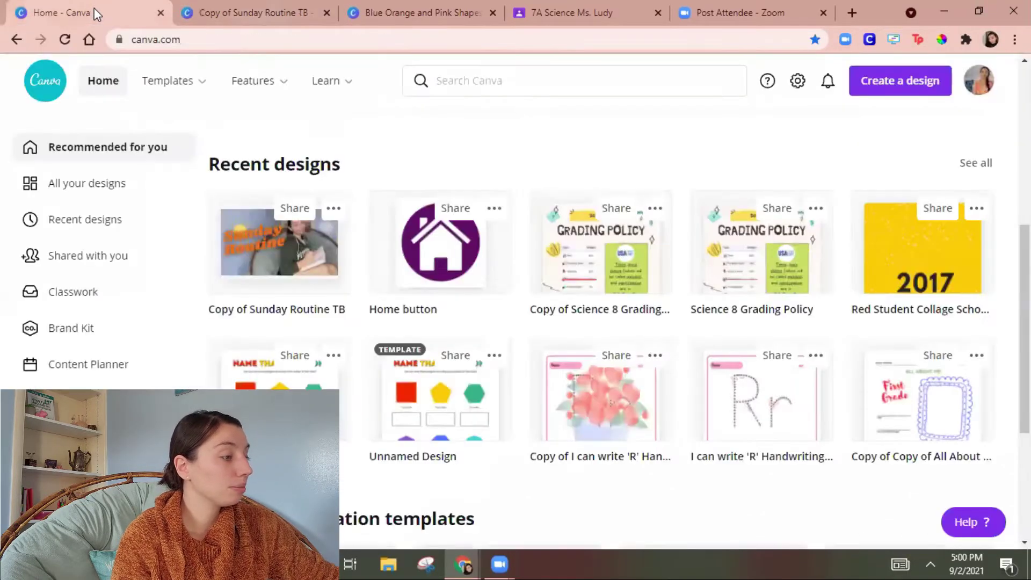
- Open the dog design, remove the photo's background, and download it as a transparent PNG
left_click(468, 252)
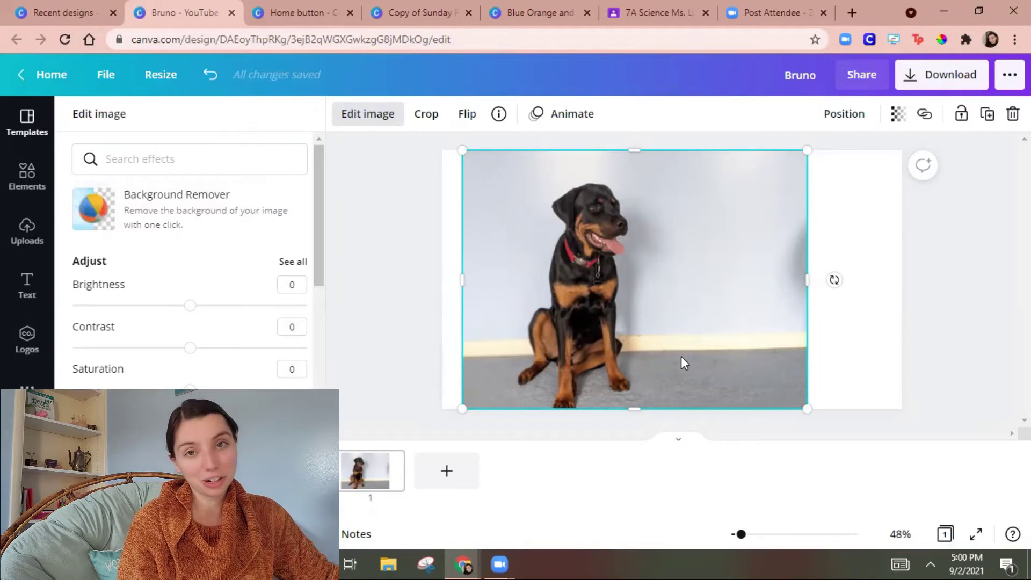
left_click(179, 220)
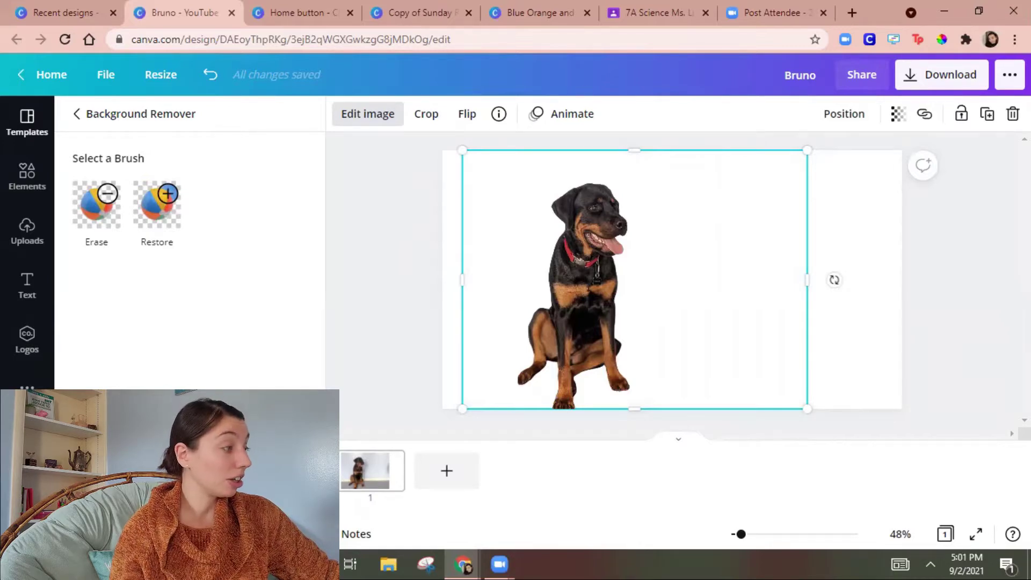
left_click(945, 77)
left_click(894, 123)
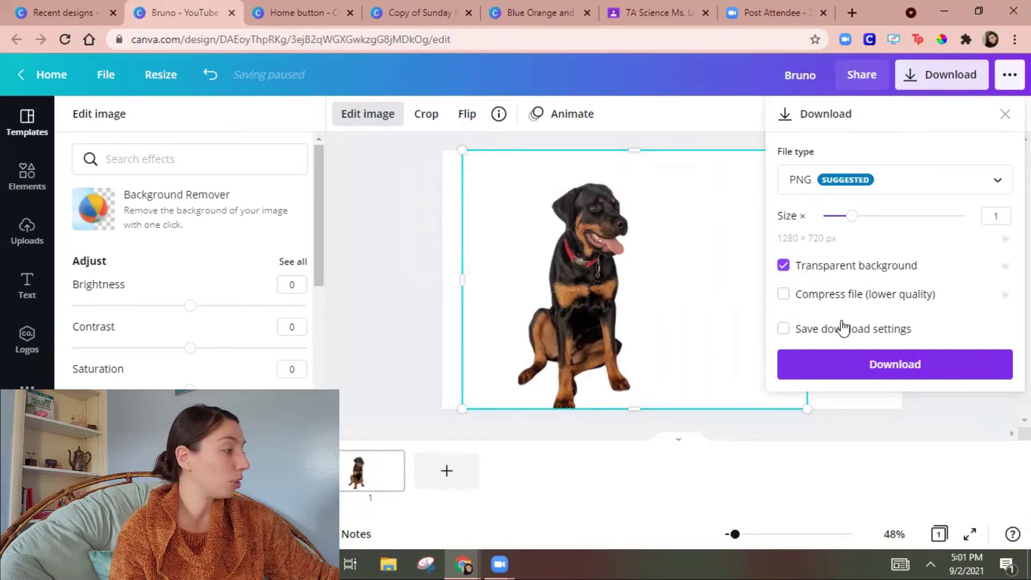
left_click(864, 368)
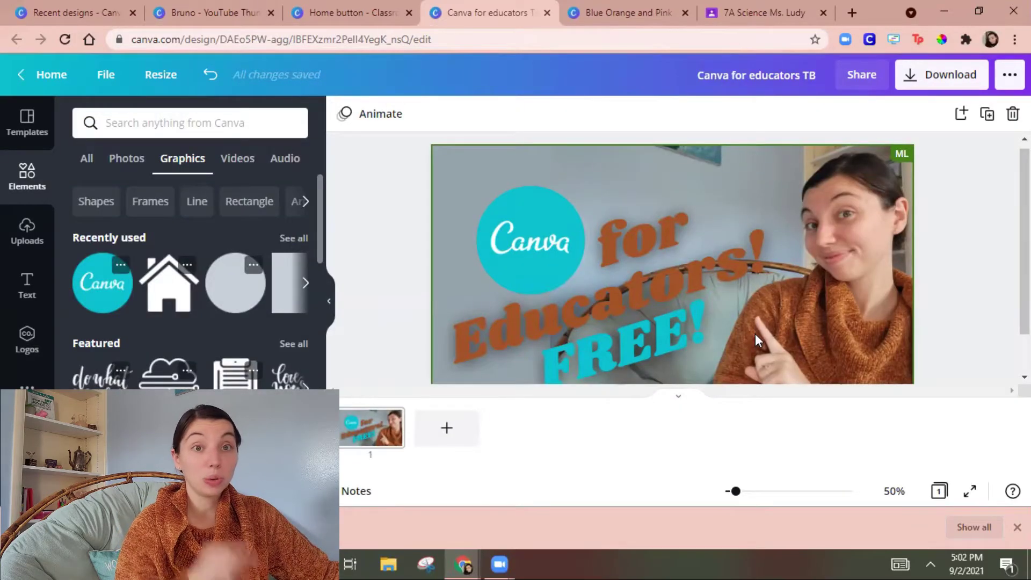
- Upload the dog PNG, place it beside the teacher, and shift the title up-left
left_click(28, 232)
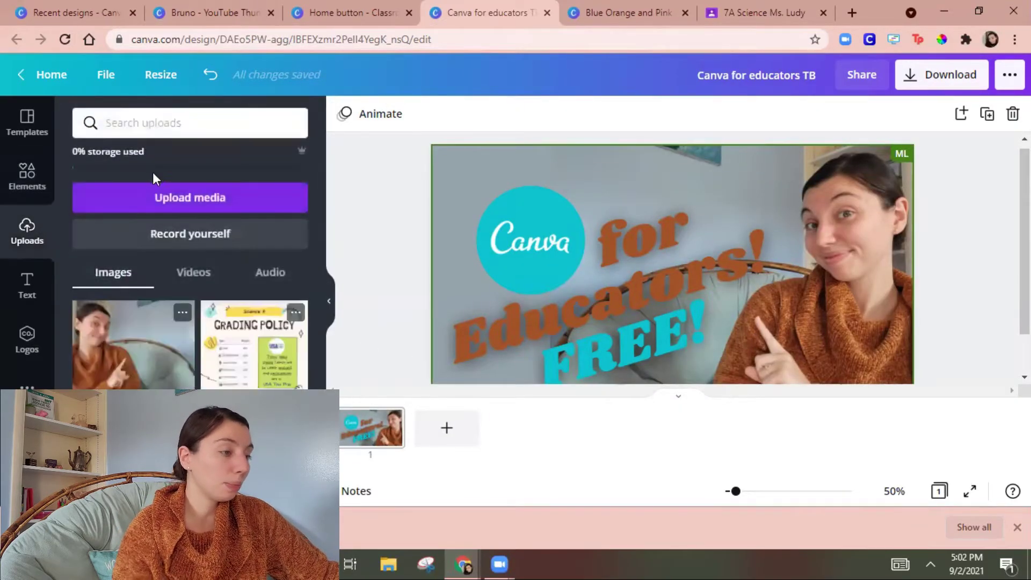
left_click(161, 200)
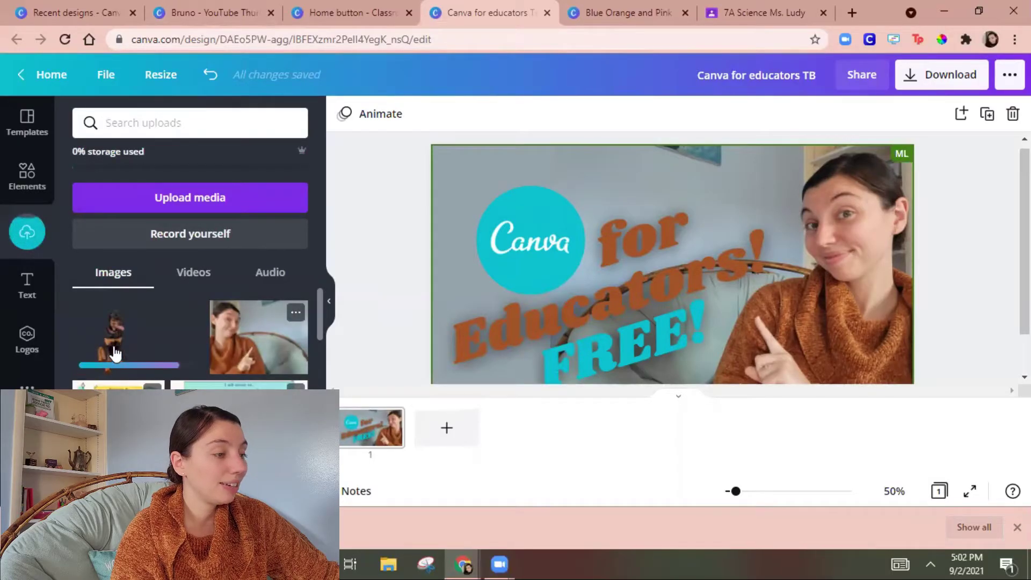
left_click_drag(114, 350, 638, 312)
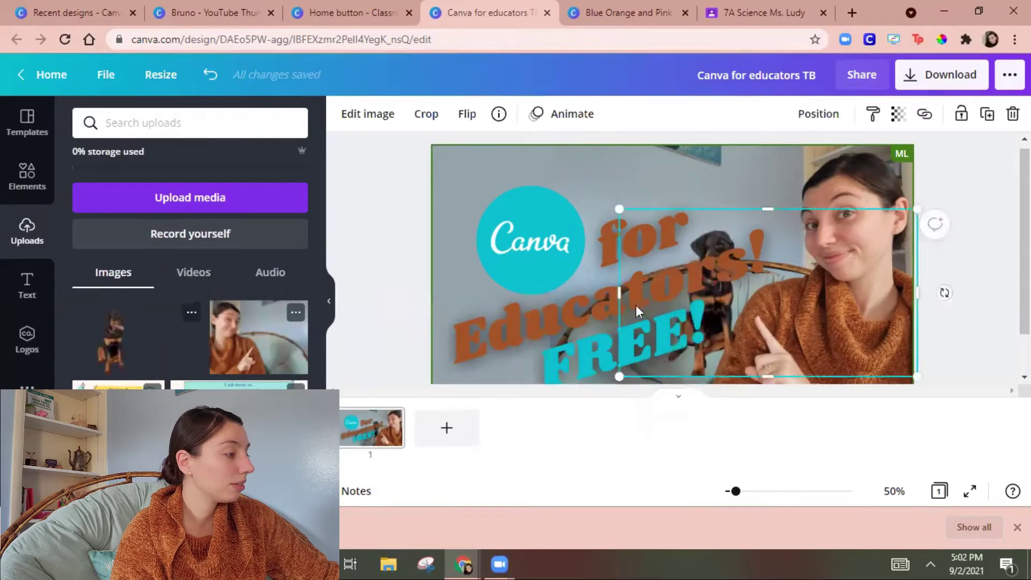
left_click(725, 311)
left_click_drag(725, 310, 773, 252)
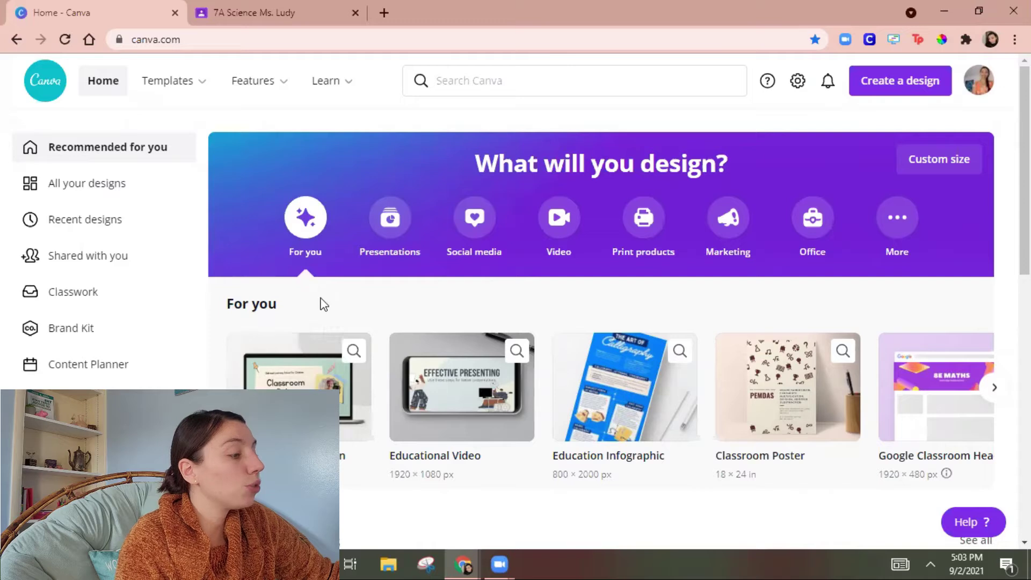
- Scroll to Trending education templates and open the Classroom Decor Kits templates
scroll(275, 335, "down", 1)
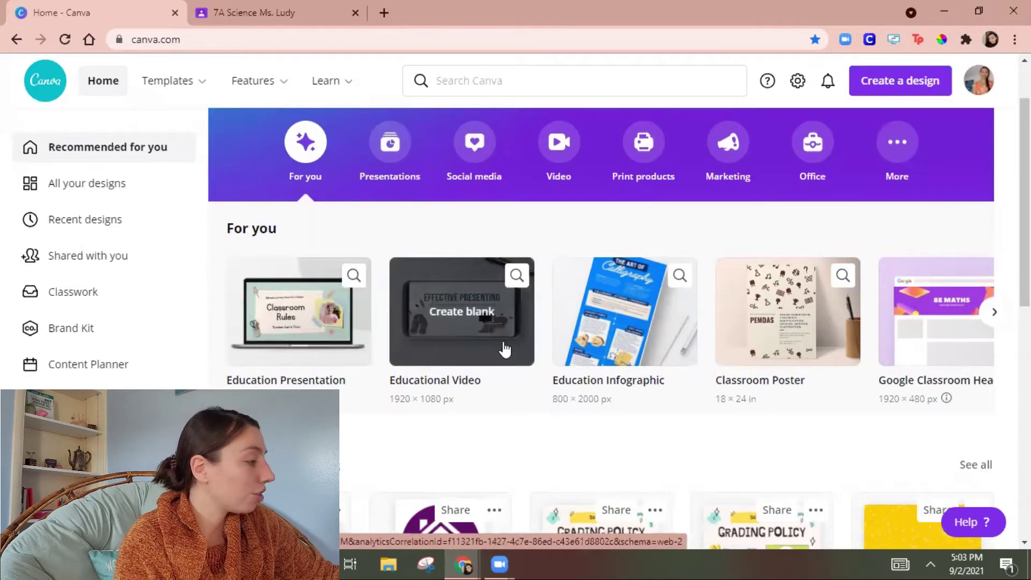
left_click(994, 313)
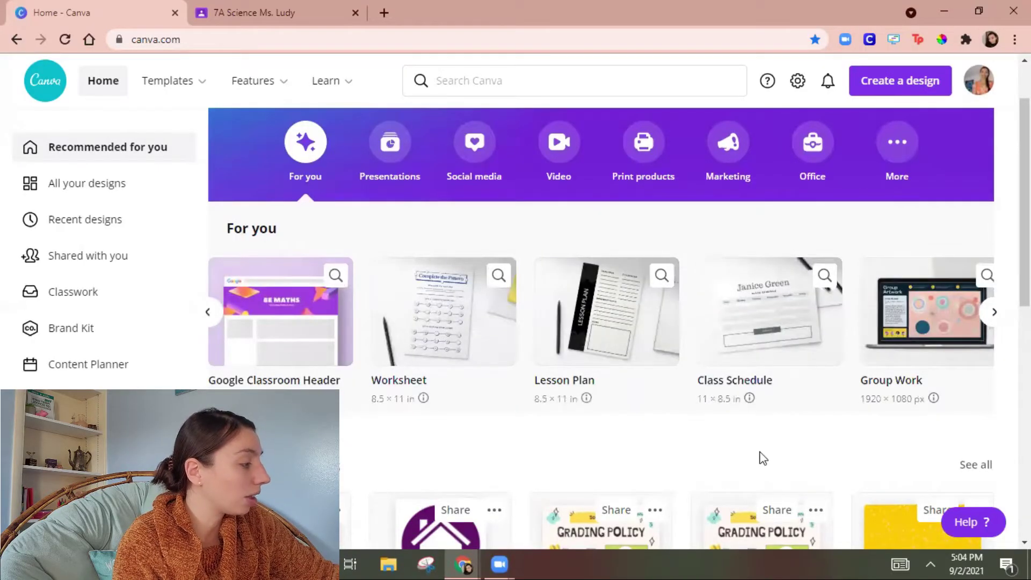
scroll(510, 344, "down", 4)
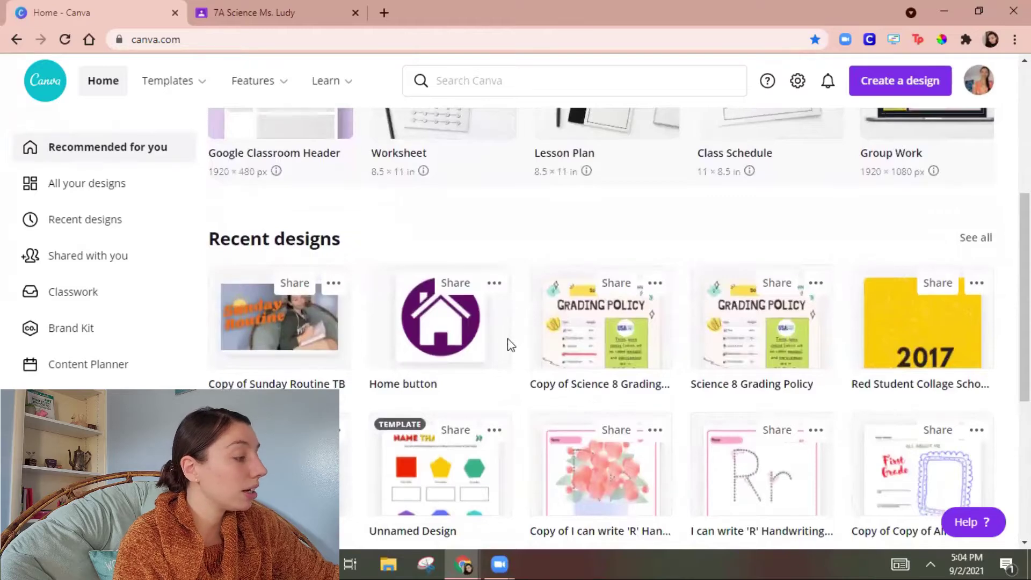
scroll(510, 344, "down", 6)
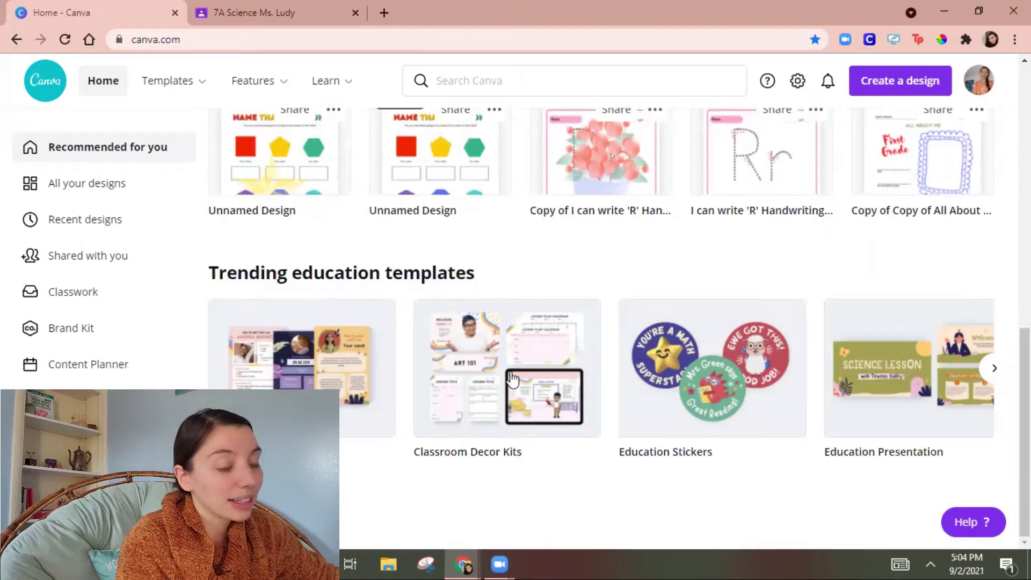
left_click(511, 379)
- Filter the Classroom Decor Kits templates to Framed Art, then return to the results tab
scroll(507, 211, "down", 6)
scroll(513, 301, "down", 6)
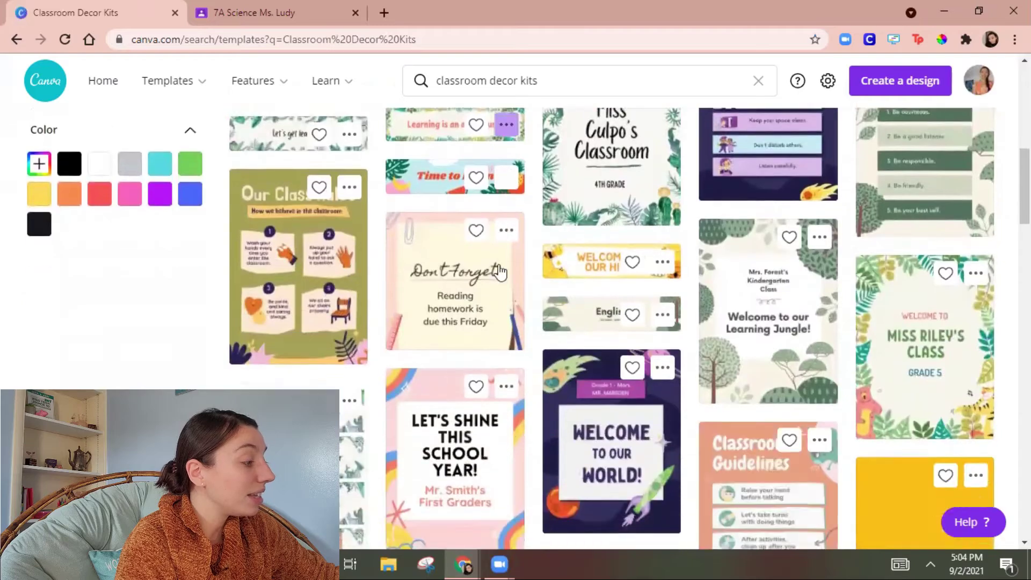
scroll(518, 391, "up", 12)
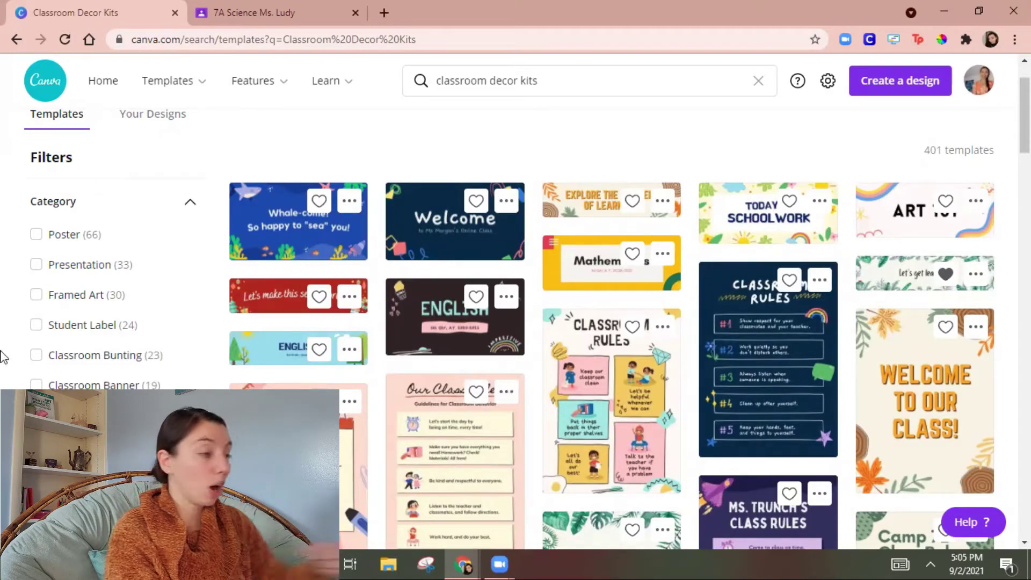
left_click(36, 294)
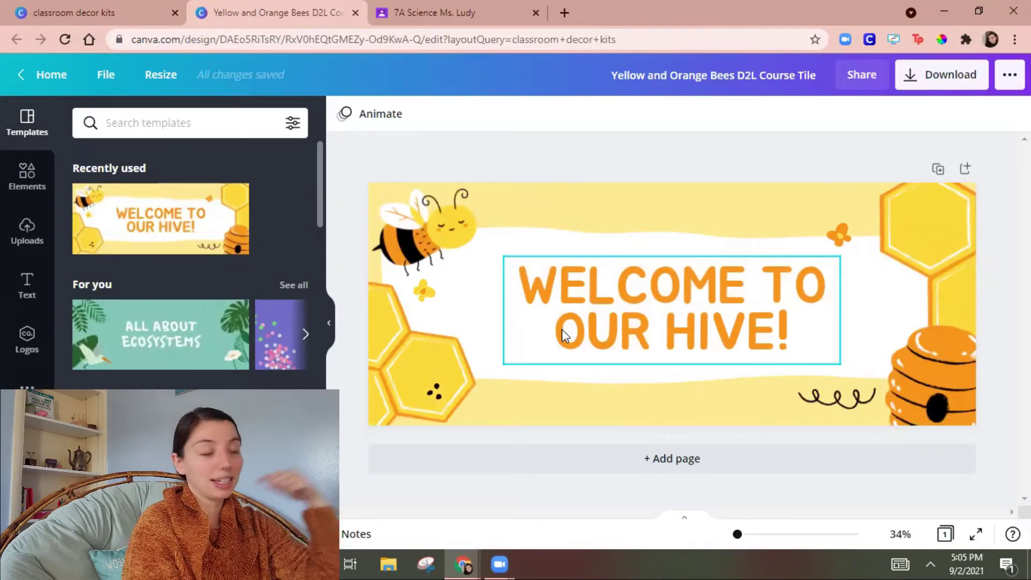
left_click(71, 14)
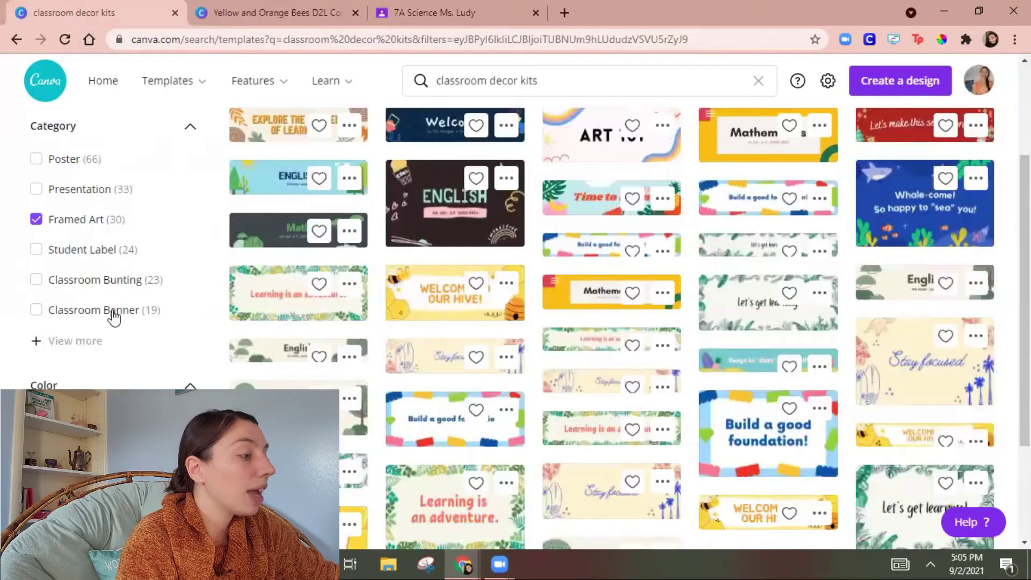
- Switch the decor kit filters from Framed Art to Presentation, then Classroom Bunting only, then clear them
scroll(114, 317, "up", 3)
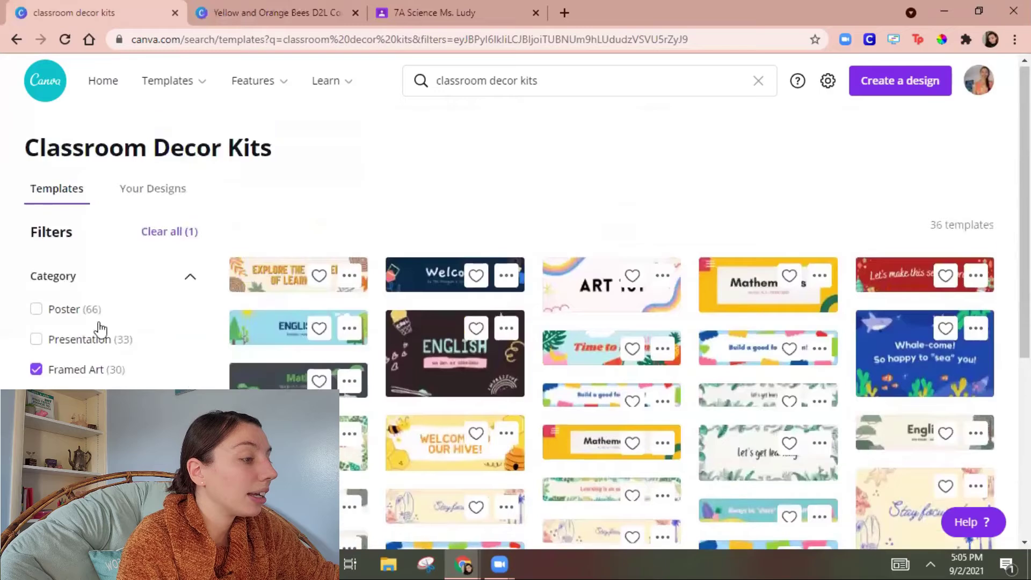
left_click(35, 370)
left_click(36, 339)
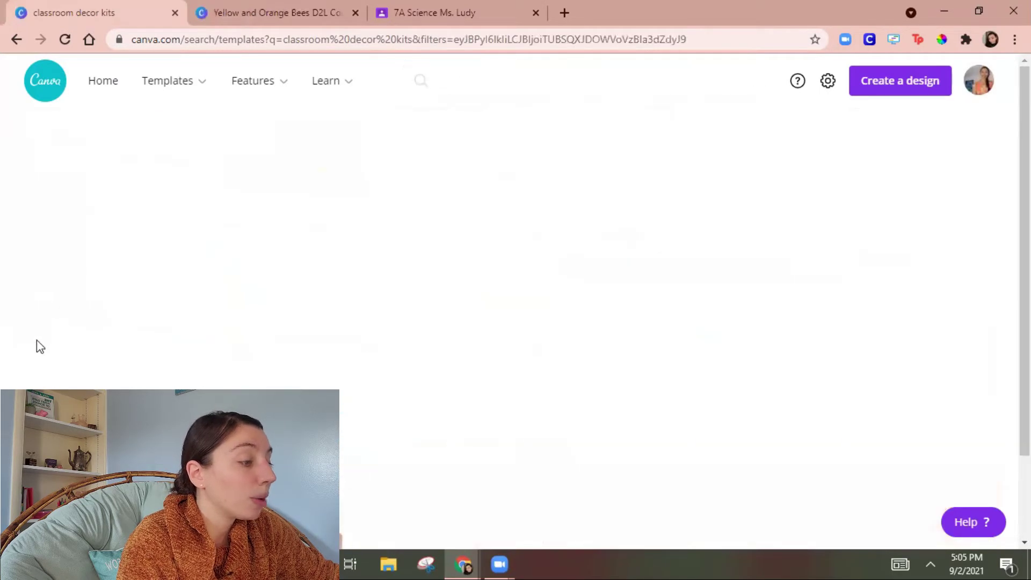
scroll(652, 267, "down", 3)
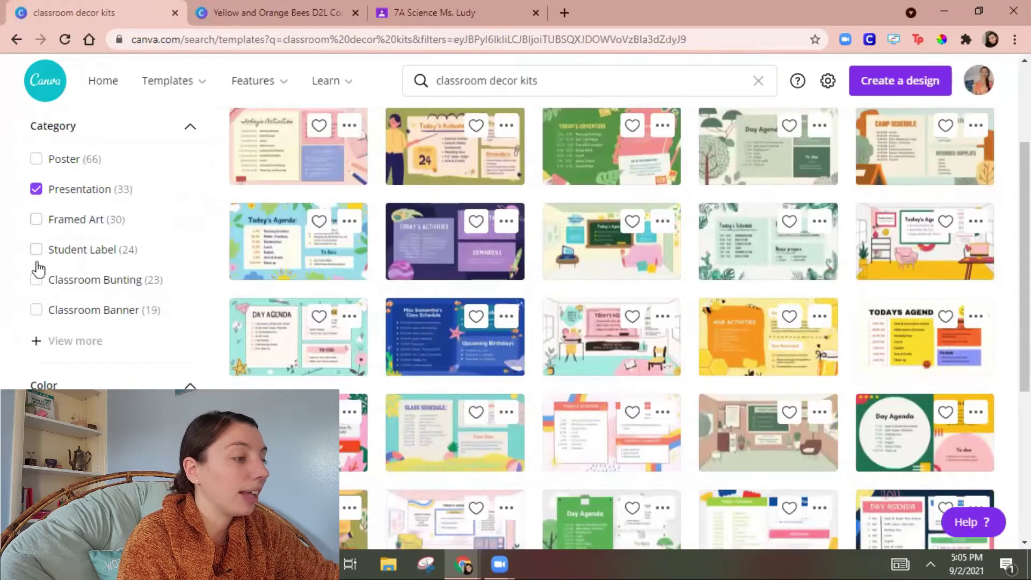
left_click(36, 280)
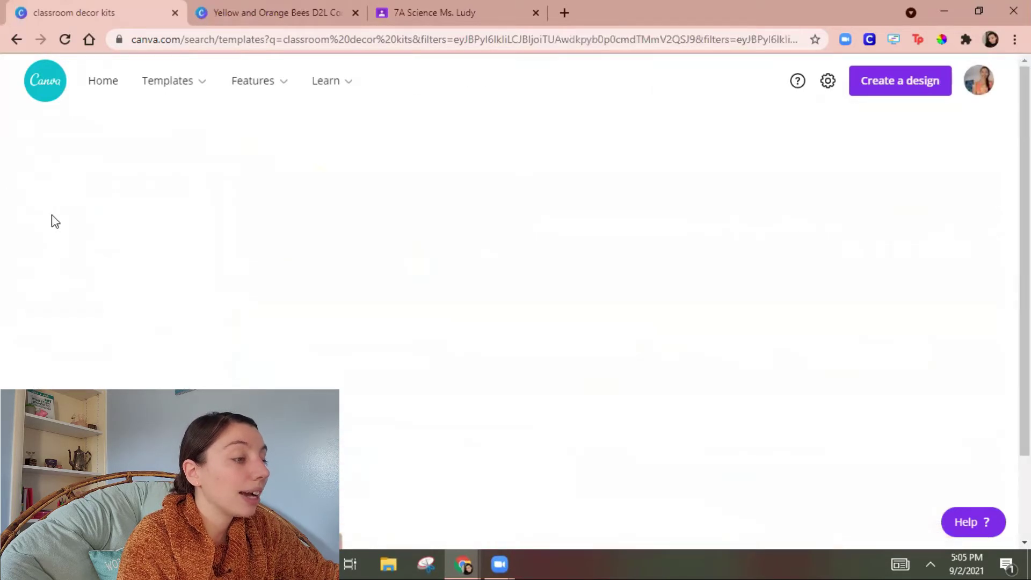
left_click(36, 340)
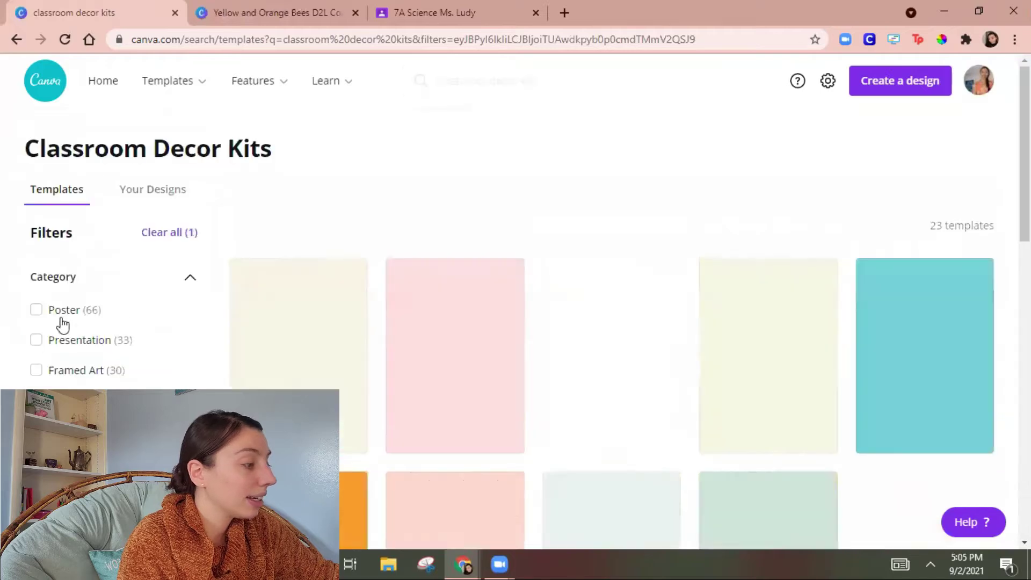
scroll(660, 322, "down", 2)
scroll(629, 321, "down", 3)
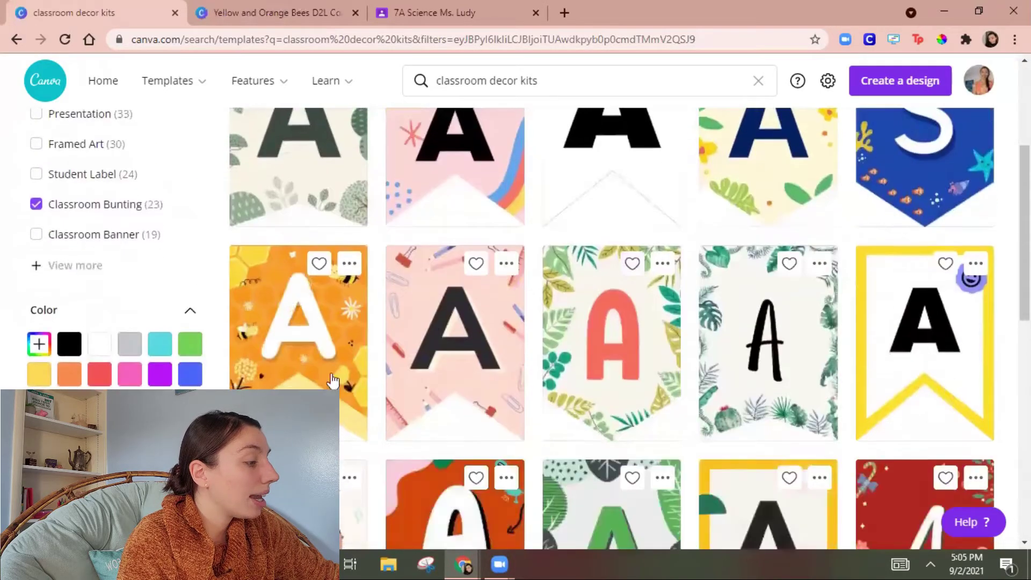
left_click(36, 204)
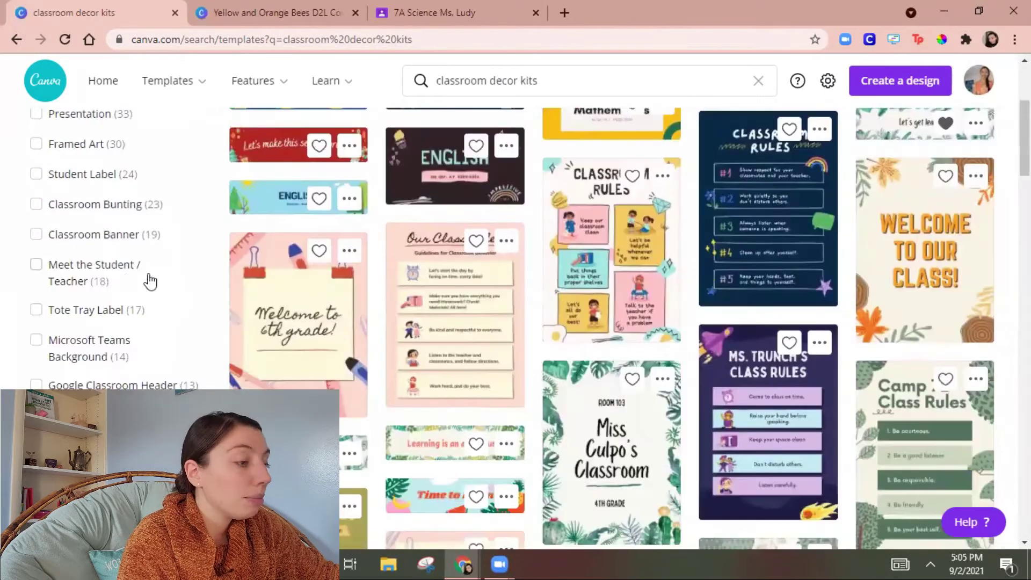
- Filter the decor kit results to Presentation templates again and scroll through them
scroll(127, 277, "down", 2)
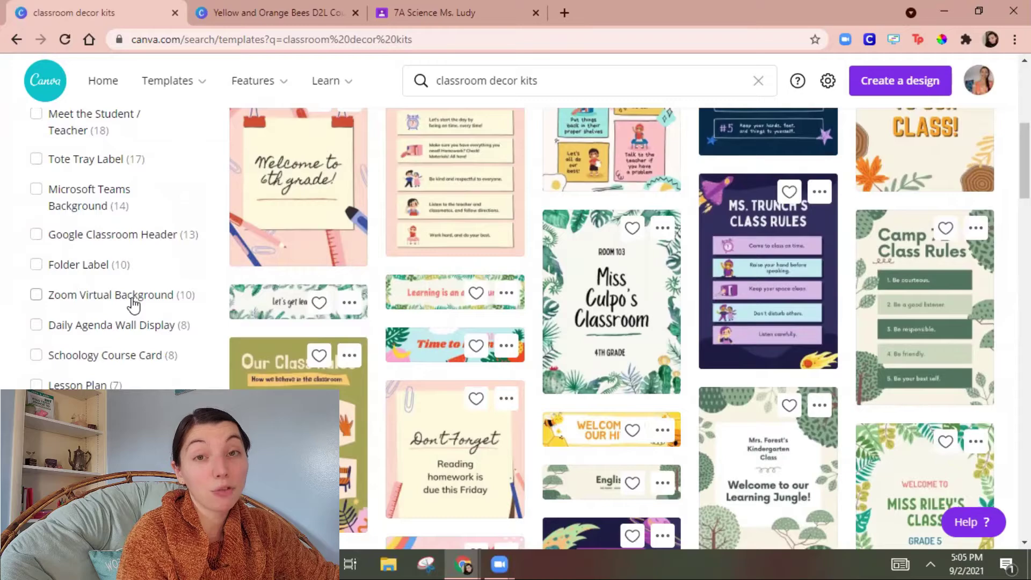
scroll(133, 305, "up", 7)
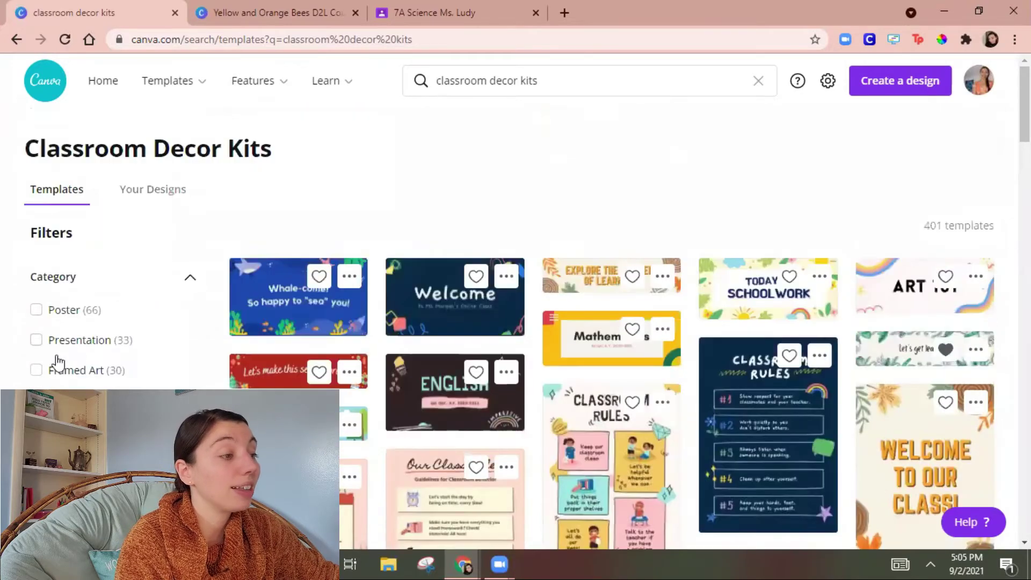
left_click(36, 340)
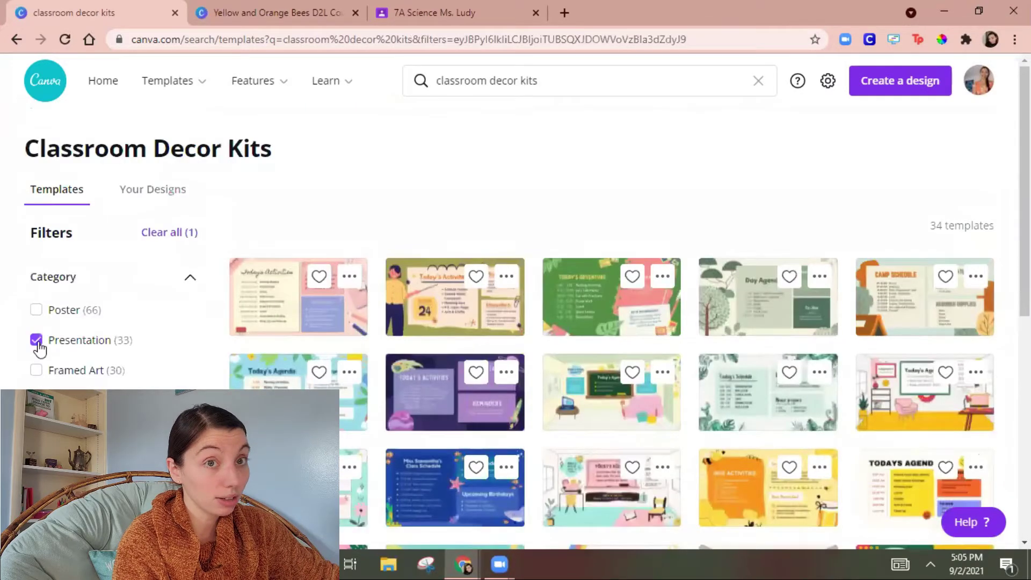
scroll(719, 306, "down", 4)
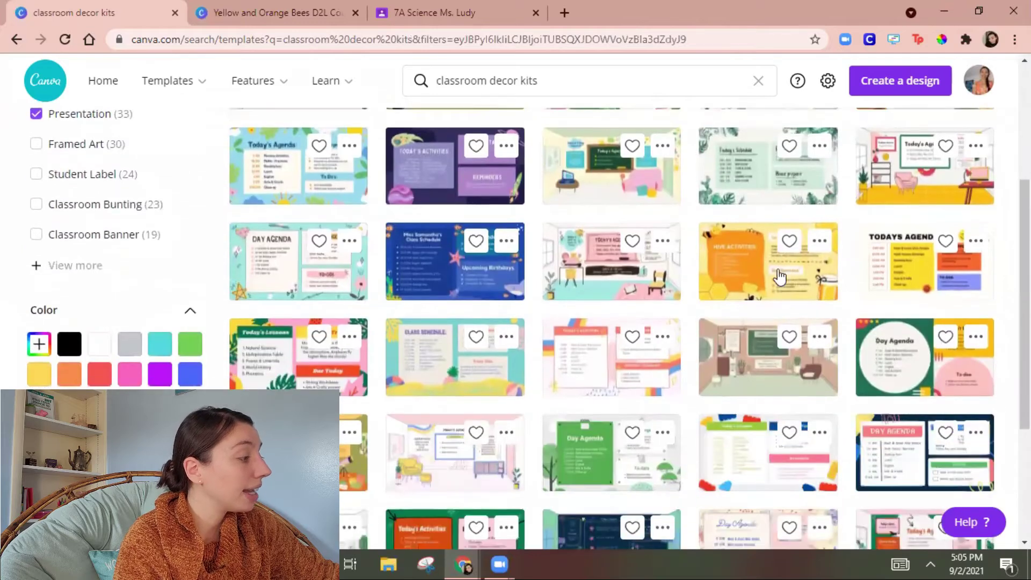
scroll(709, 296, "down", 3)
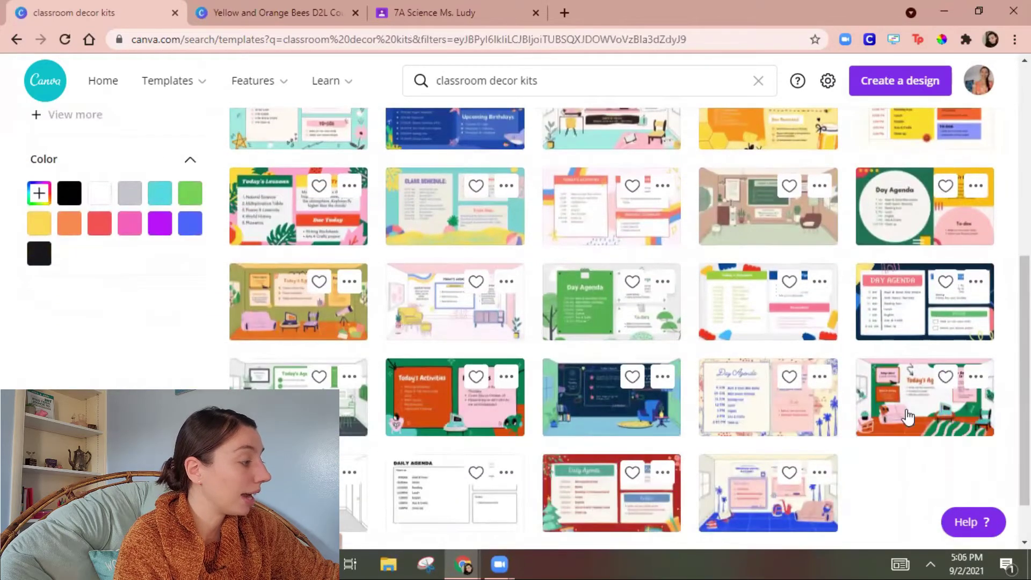
scroll(263, 379, "down", 1)
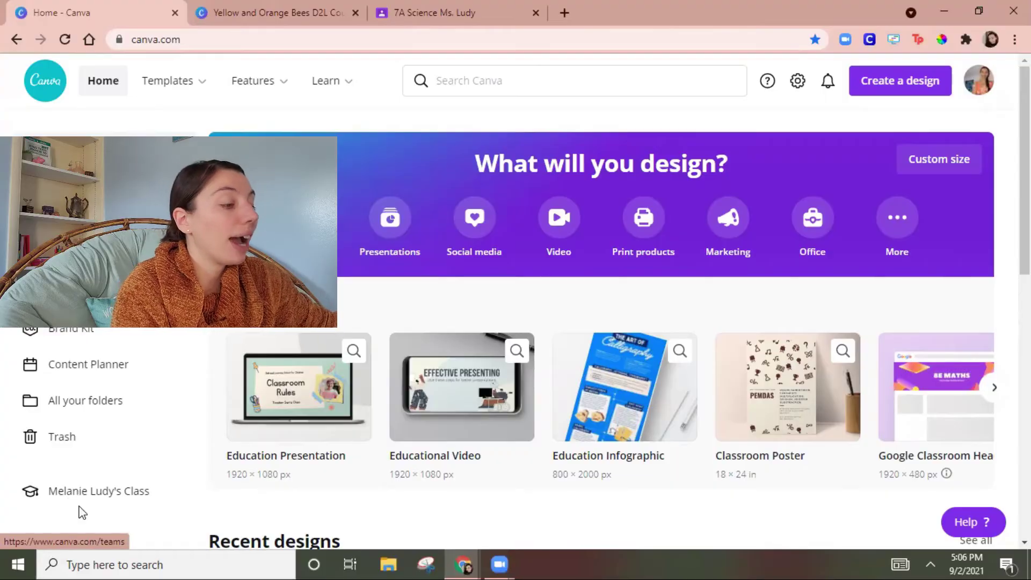
- Open the class team page, scroll past its shared Designs, and switch to People
left_click(85, 493)
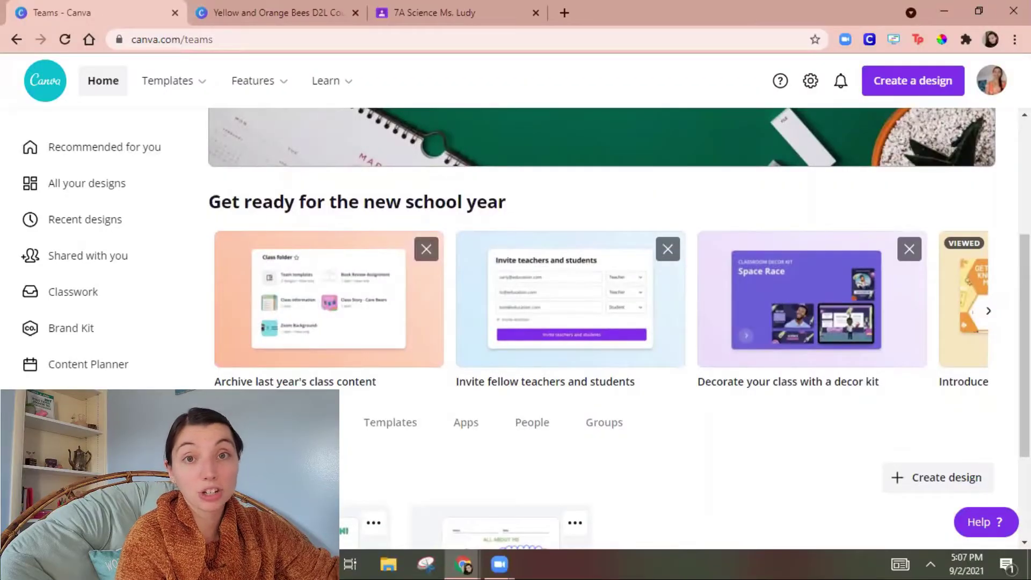
scroll(258, 340, "down", 3)
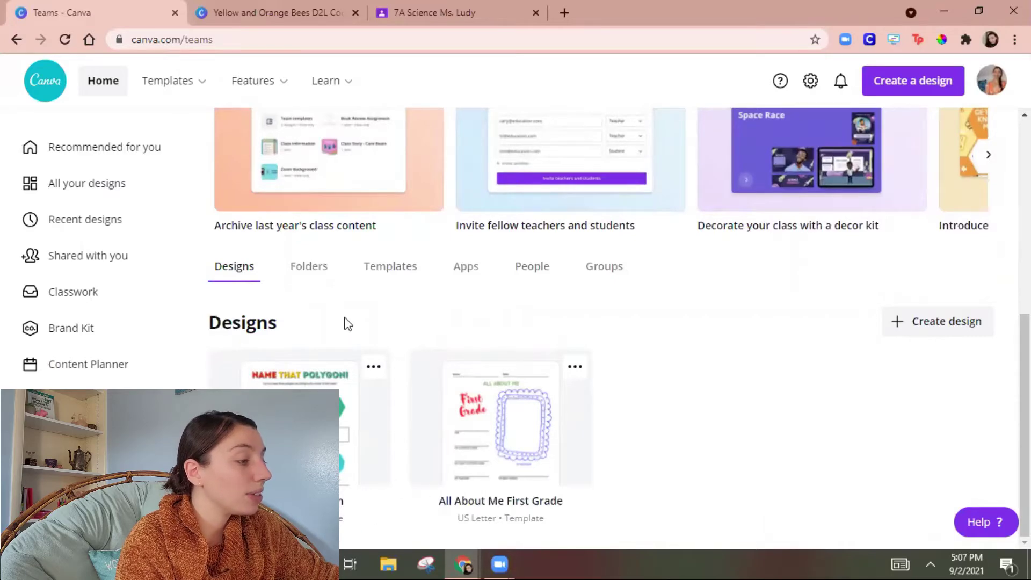
left_click(528, 268)
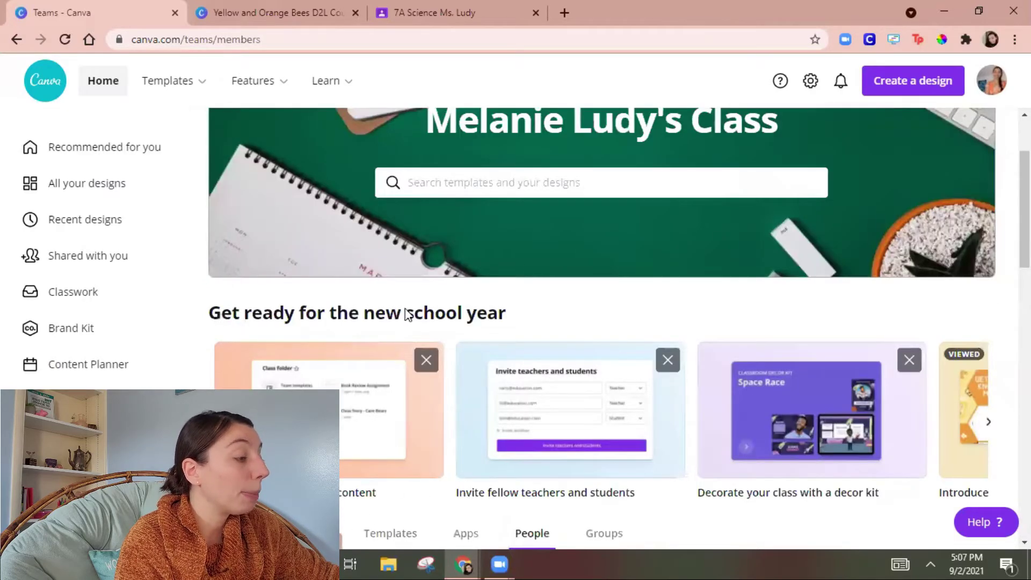
- Scroll to the Members (2) list and show the student member's role options
scroll(406, 314, "down", 8)
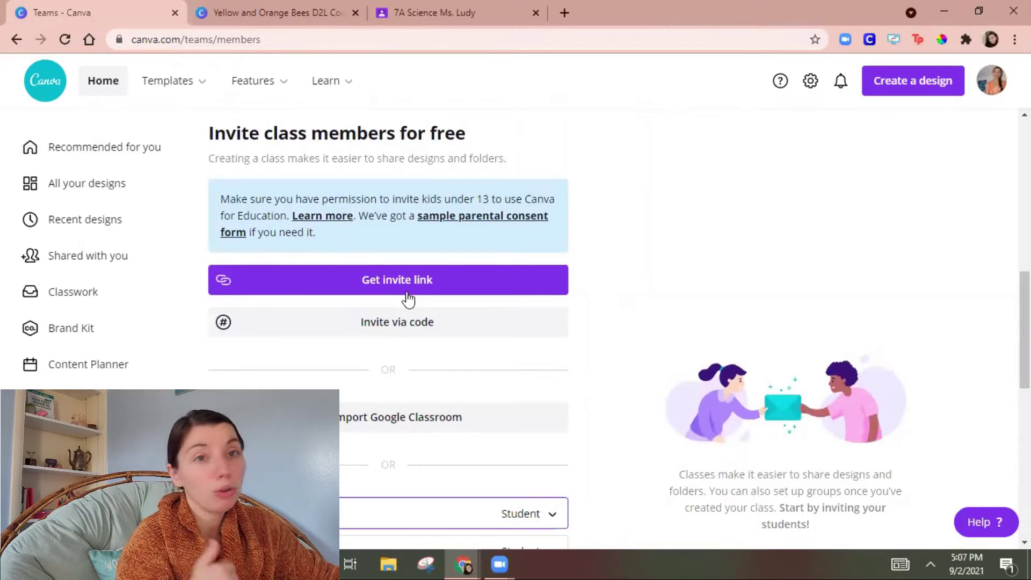
scroll(408, 300, "down", 3)
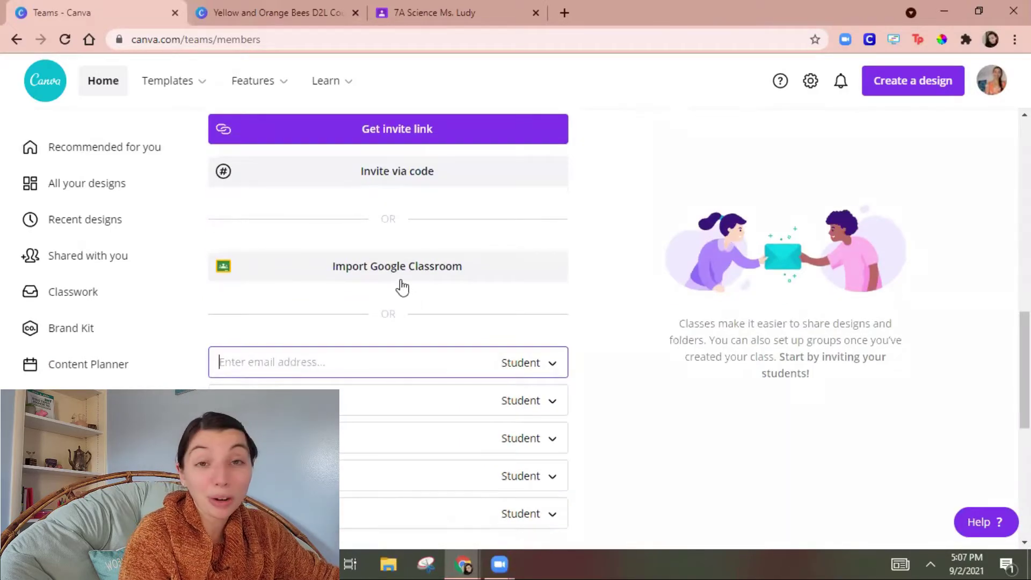
scroll(402, 288, "down", 4)
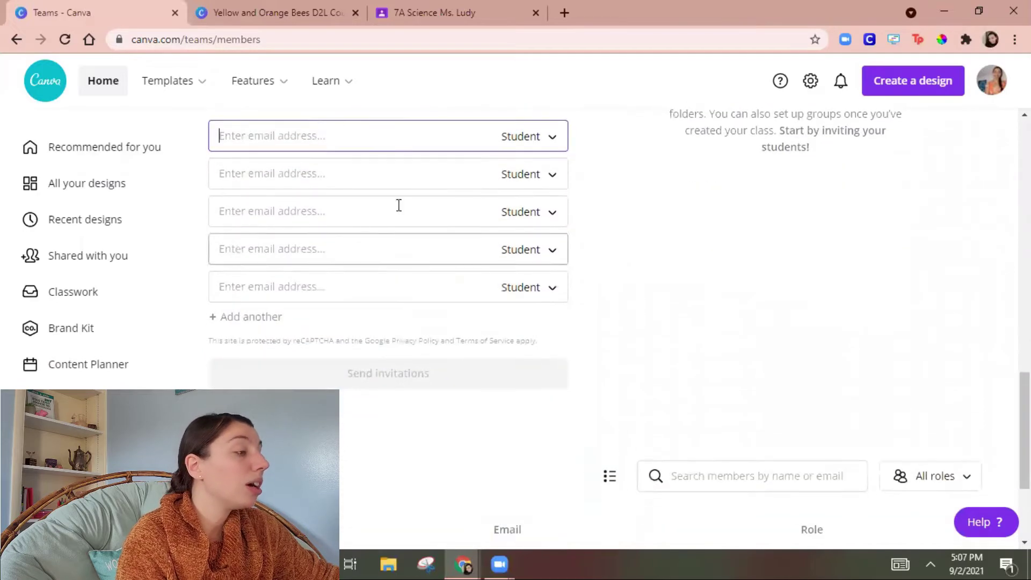
scroll(358, 275, "down", 3)
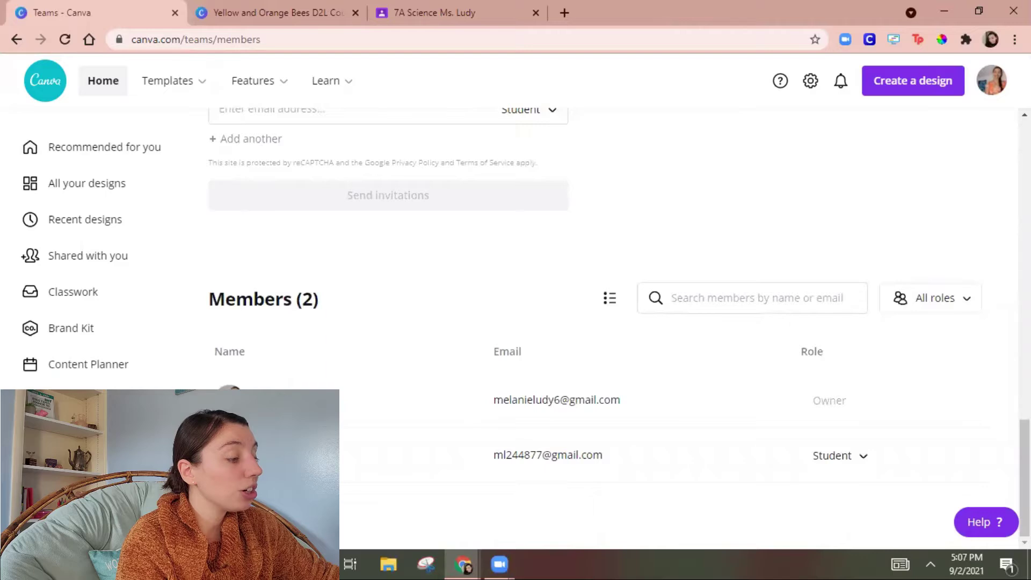
left_click(863, 457)
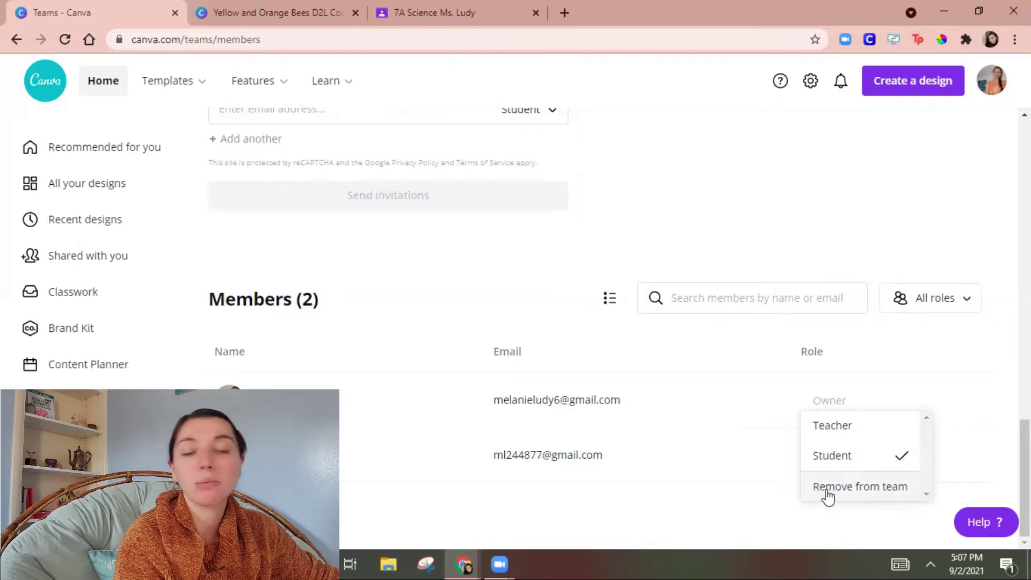
- Dismiss the role options unchanged and view the team's list of designs
left_click(580, 356)
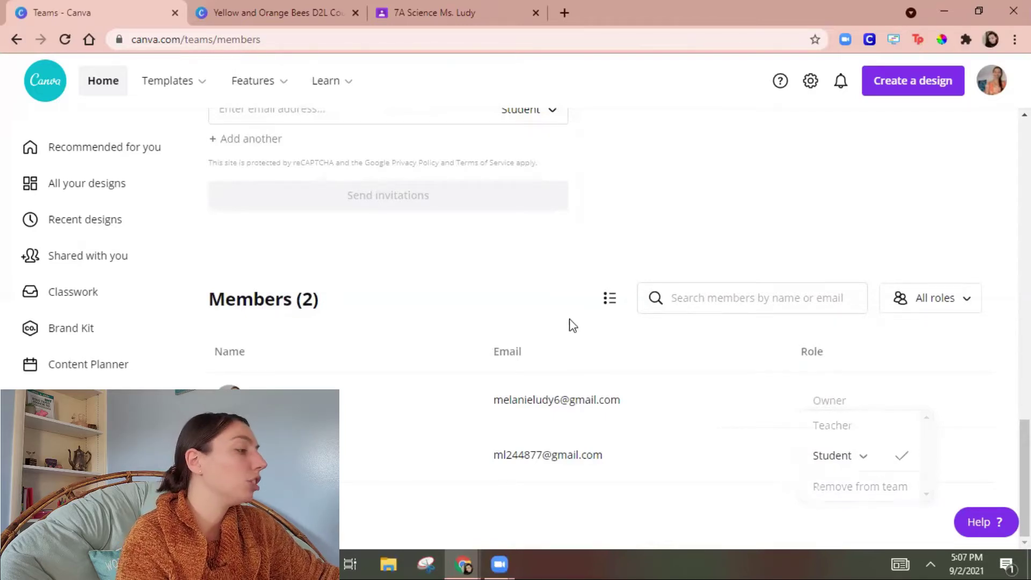
scroll(545, 371, "up", 10)
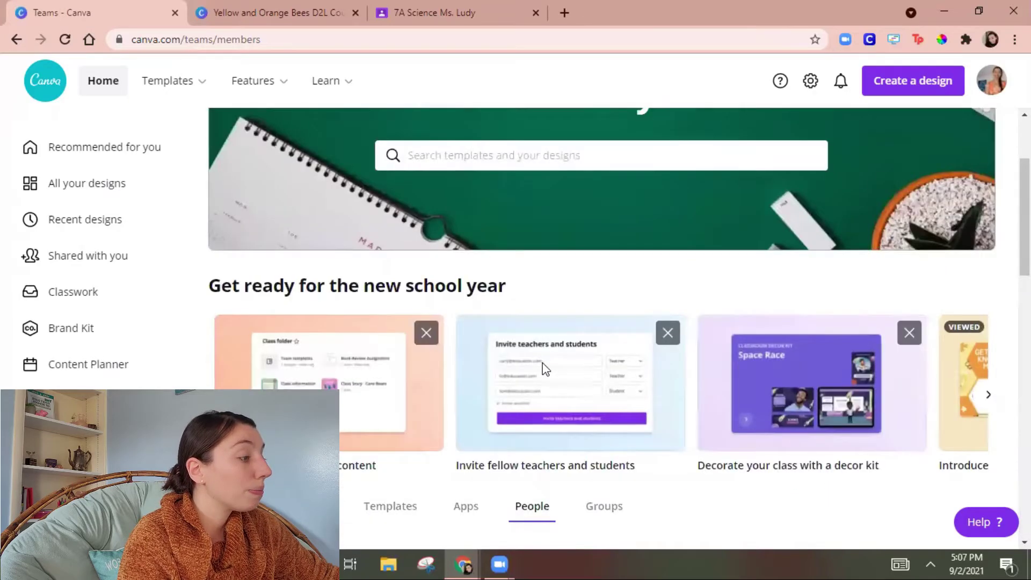
scroll(260, 361, "down", 3)
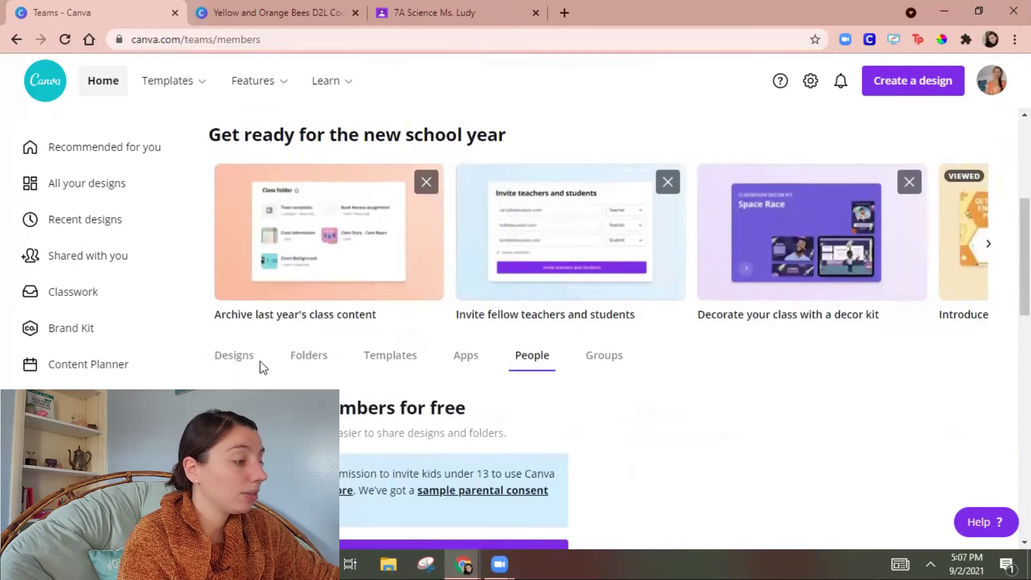
left_click(235, 356)
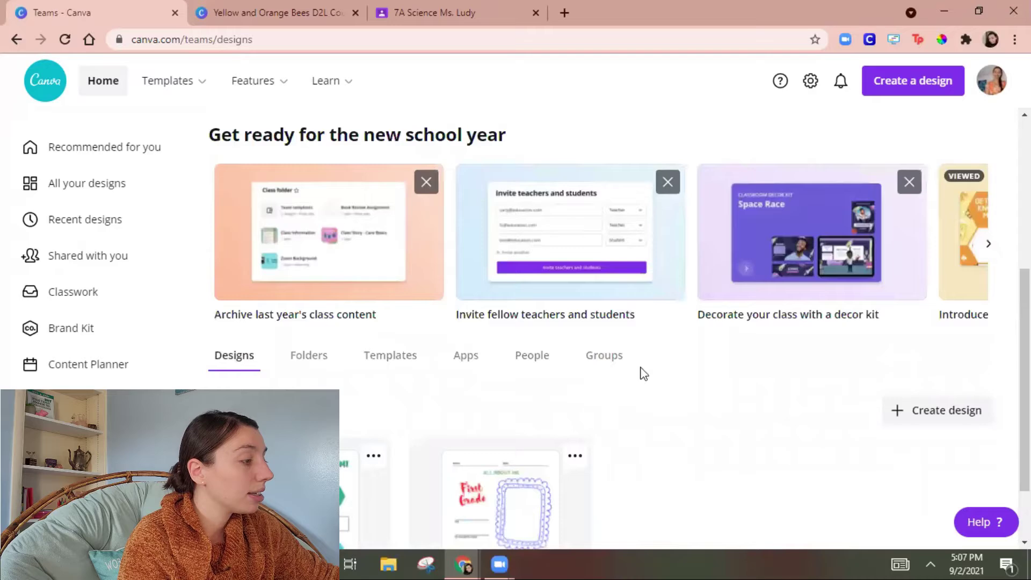
scroll(634, 371, "down", 2)
scroll(622, 366, "up", 7)
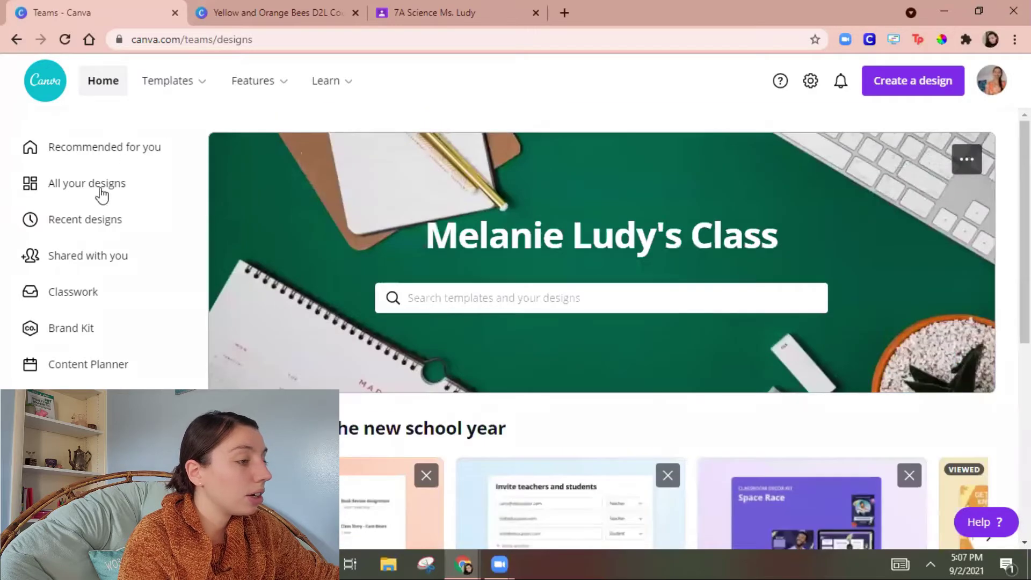
- From the Canva home page, open the Playful Green Virtual Classroom design for editing
left_click(113, 146)
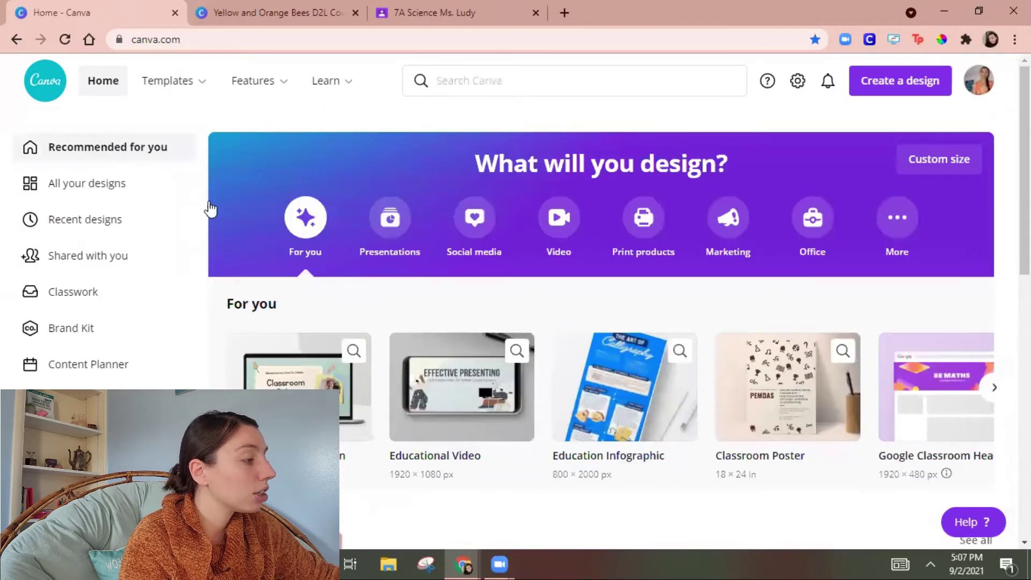
scroll(361, 248, "down", 5)
scroll(521, 292, "down", 3)
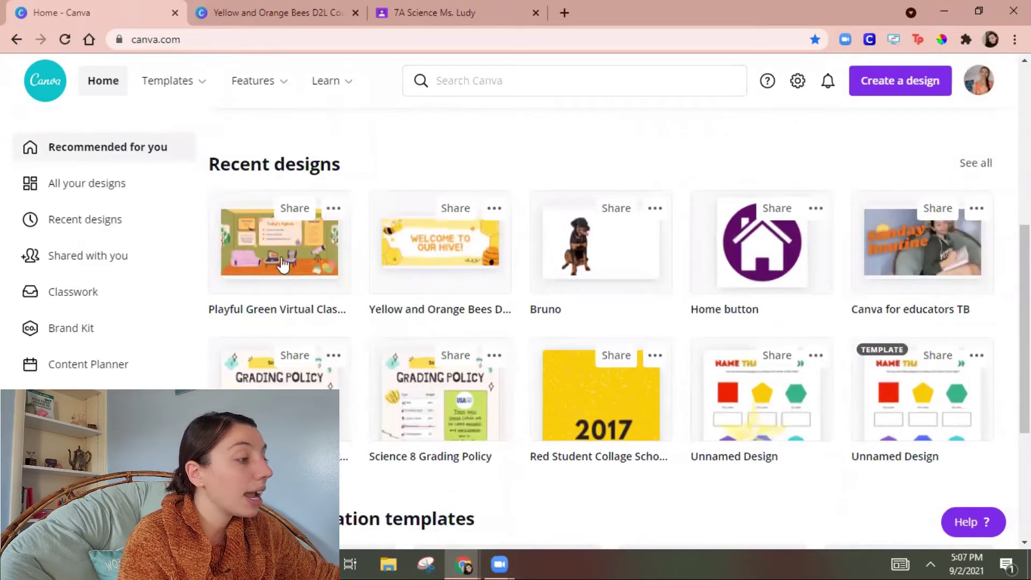
left_click(333, 209)
left_click(280, 242)
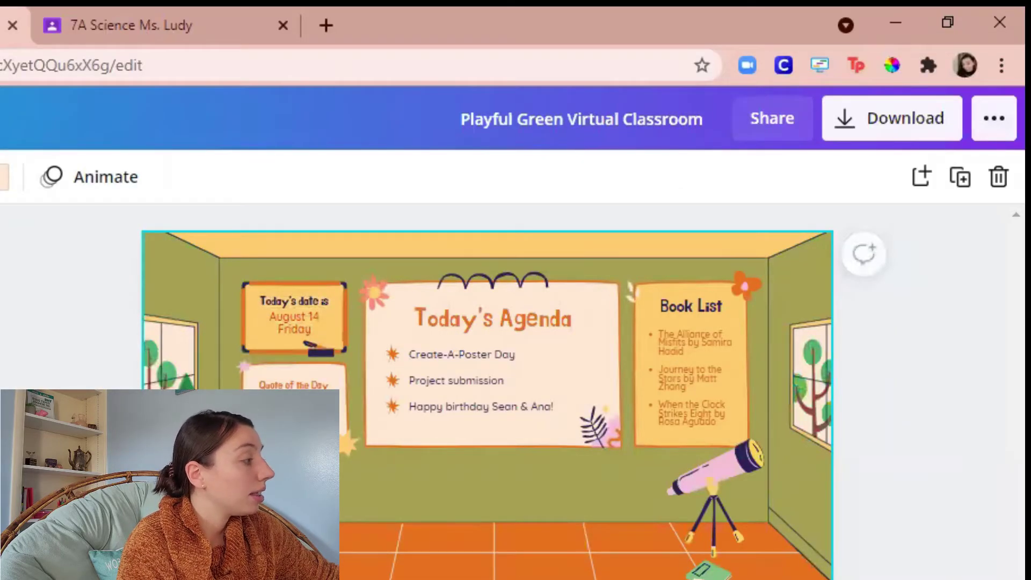
- Publish the design as a class-viewable assignment described 'This will be outr bitmoji classroom fam'
left_click(994, 118)
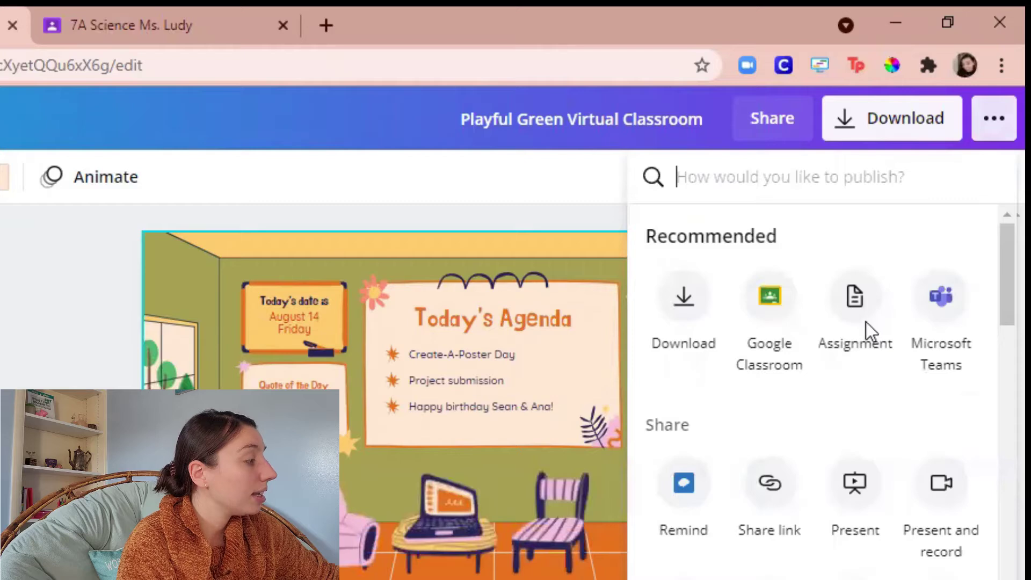
left_click(855, 301)
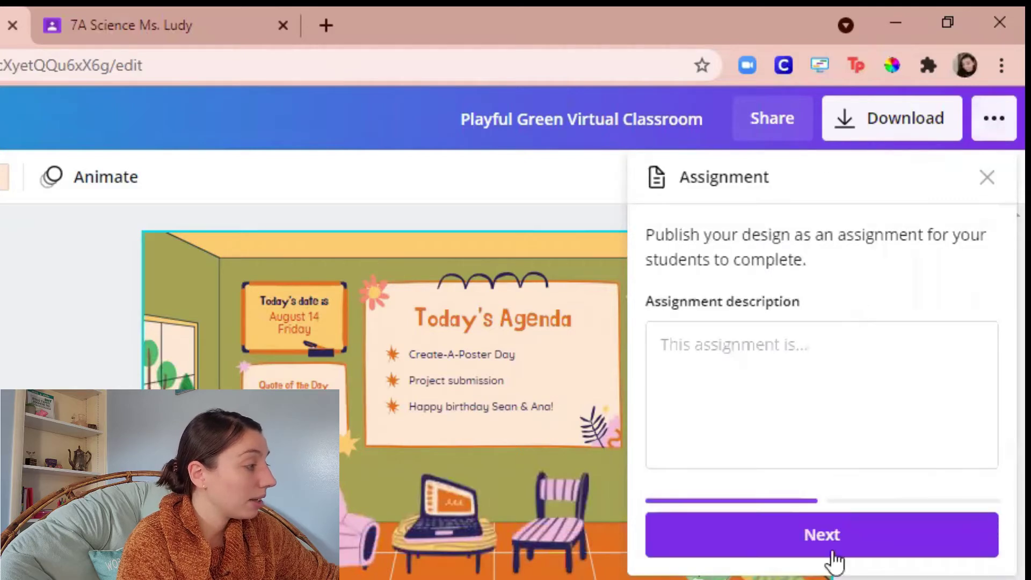
left_click(768, 418)
type("This will be outr bitmoji classroom fam!")
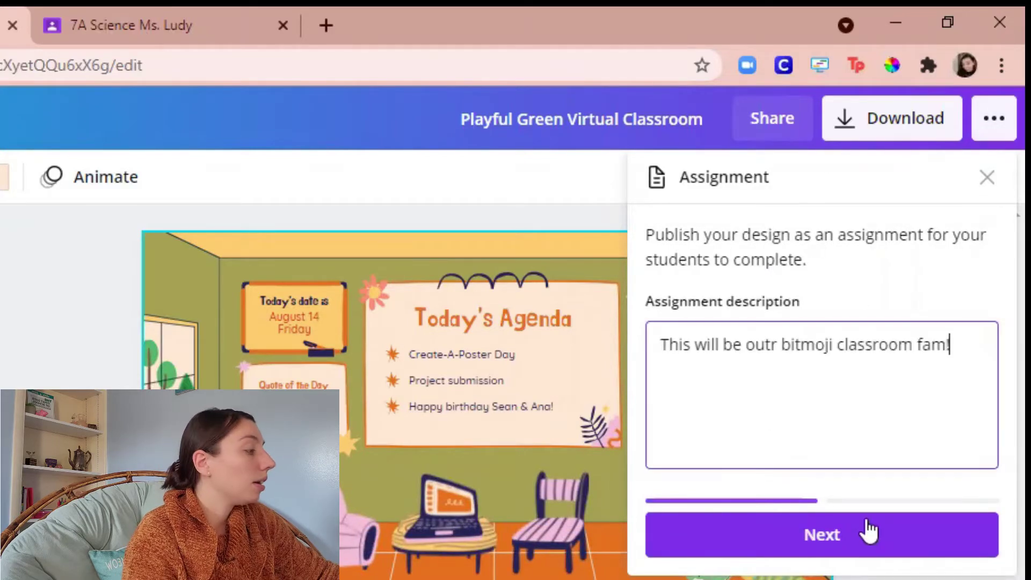
left_click(865, 527)
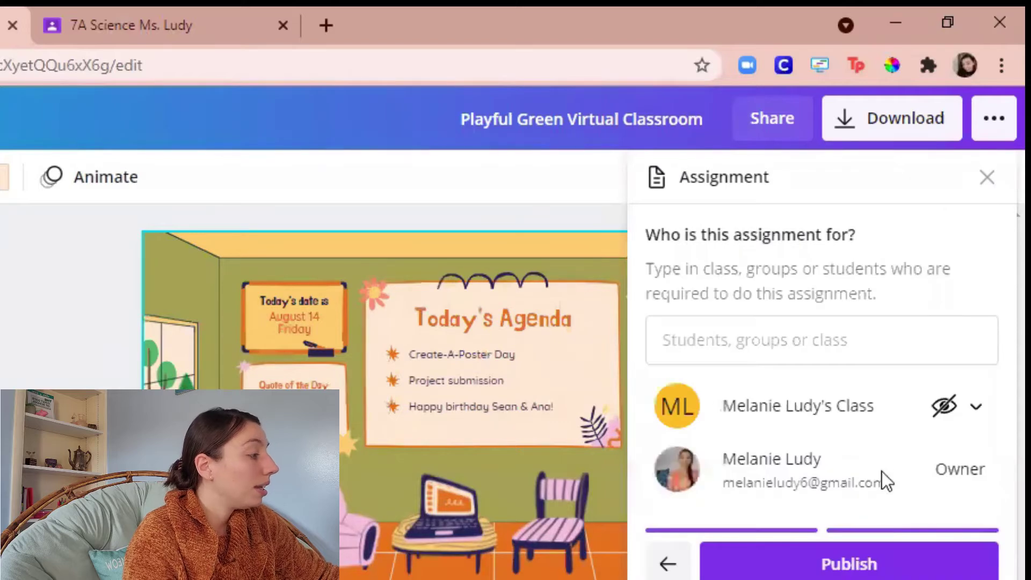
left_click(948, 413)
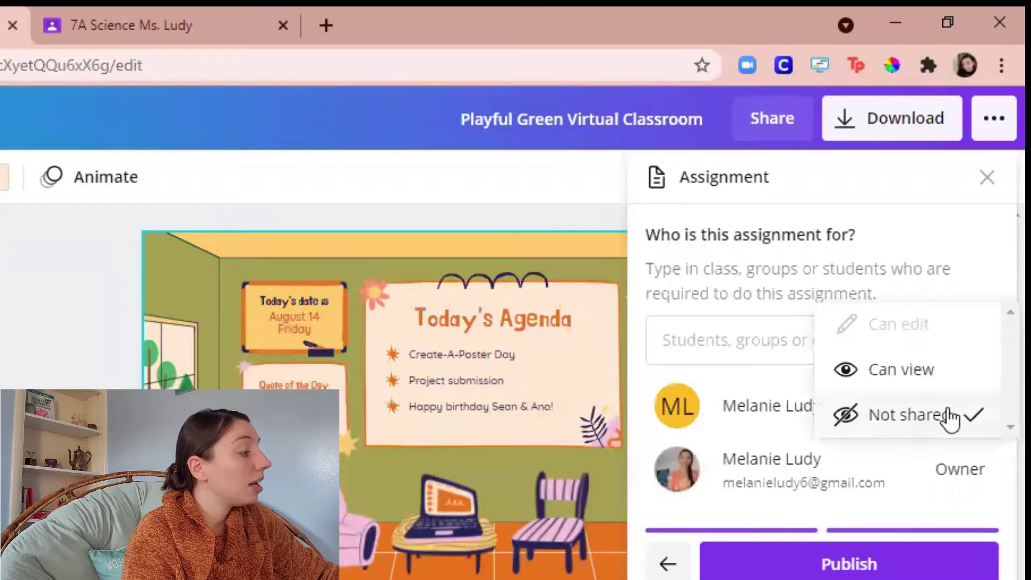
left_click(912, 369)
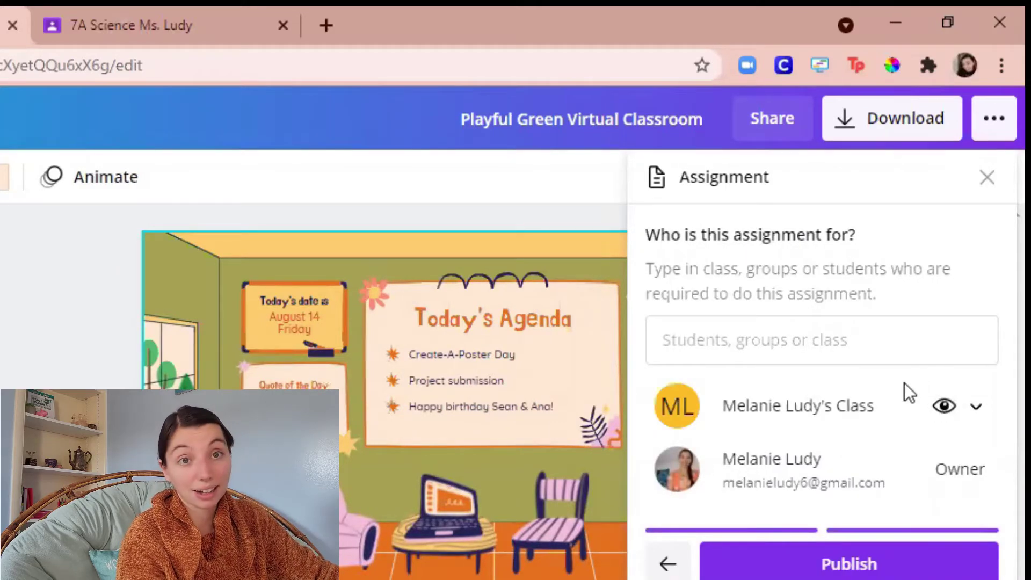
left_click(858, 566)
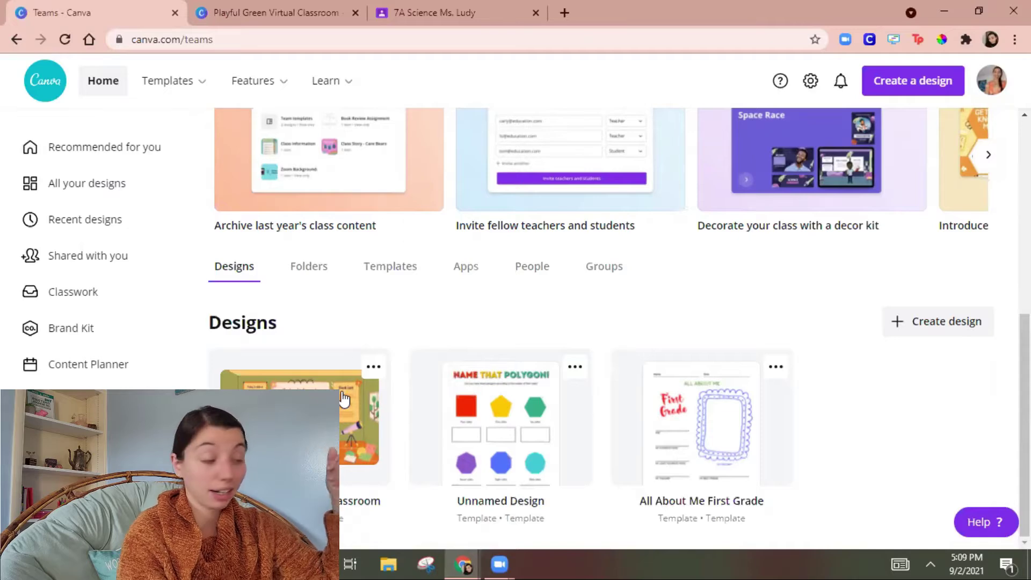
- Back in the editor, share the design to Google Classroom and continue to its share page
left_click(295, 16)
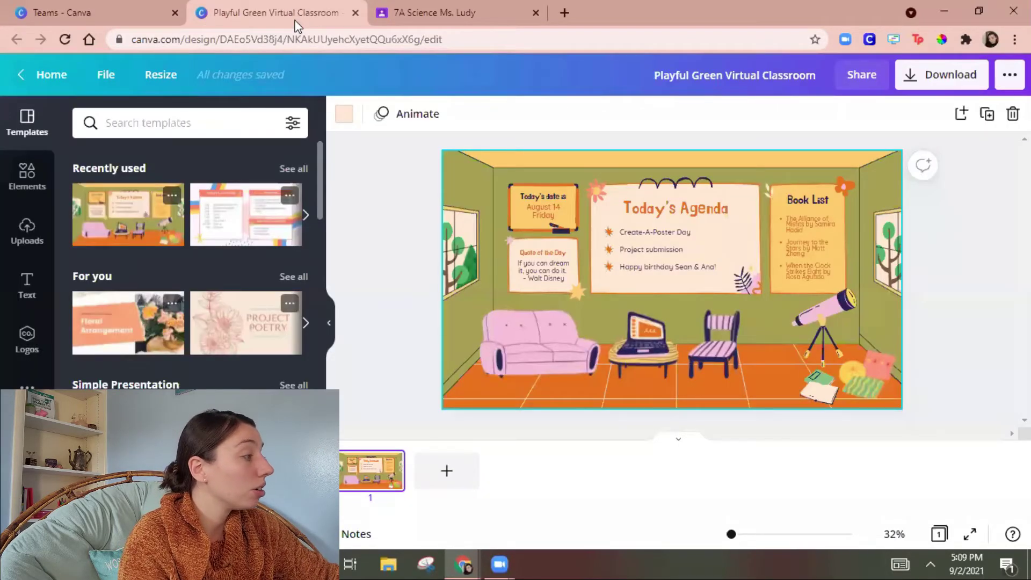
left_click(1007, 80)
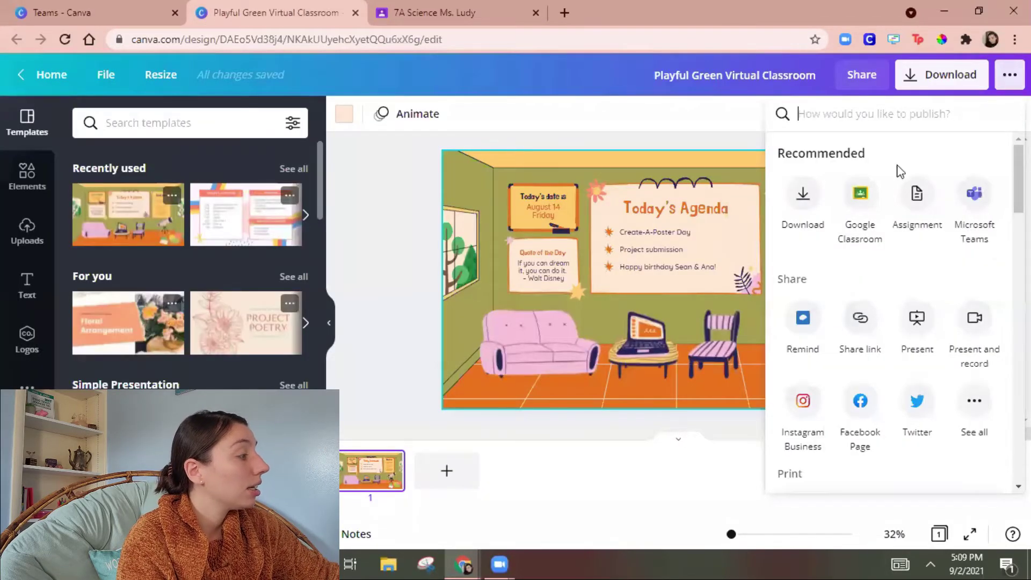
left_click(860, 197)
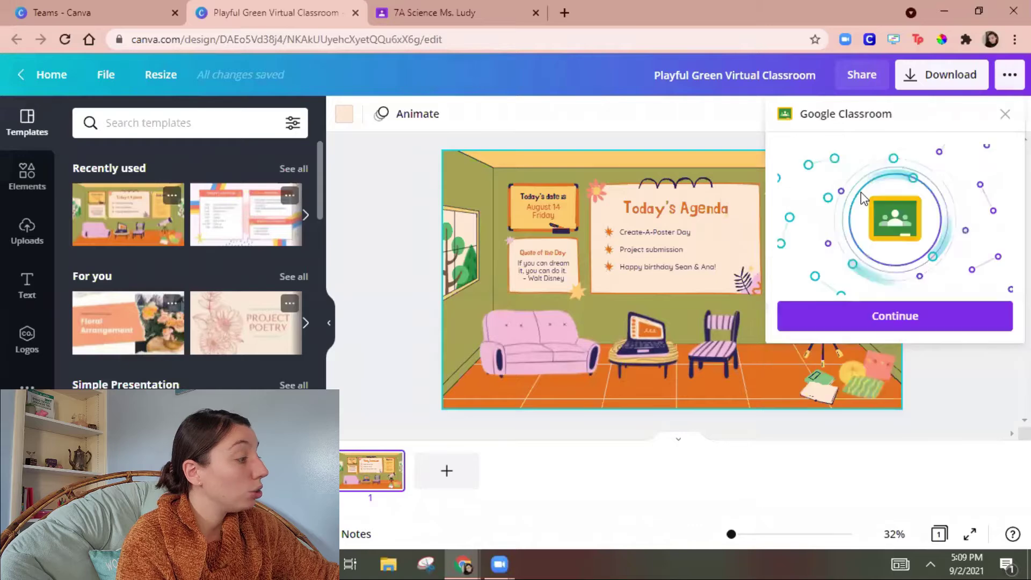
left_click(891, 322)
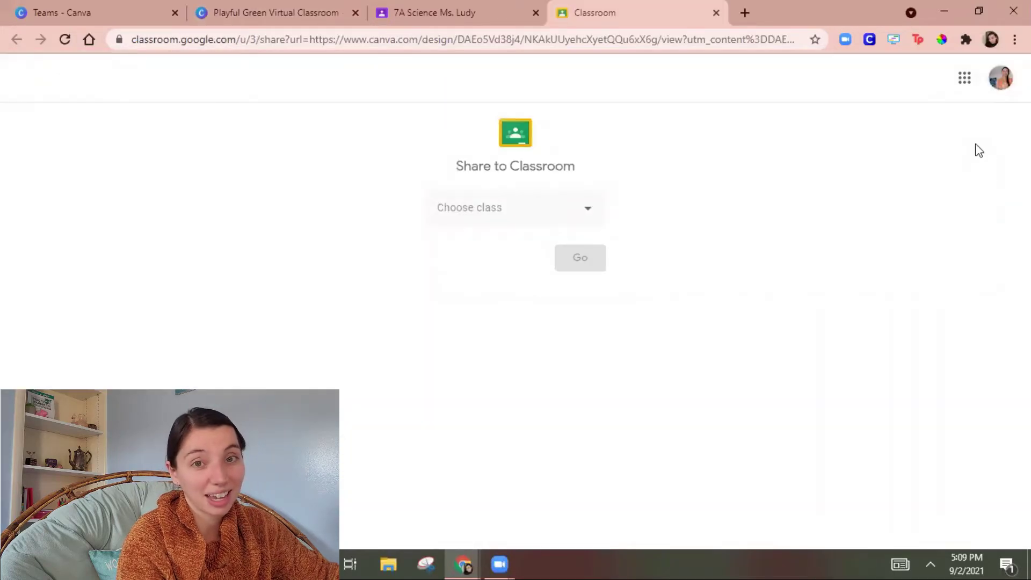
- Choose the 7A Science class and the Create assignment action to load the form
left_click(592, 207)
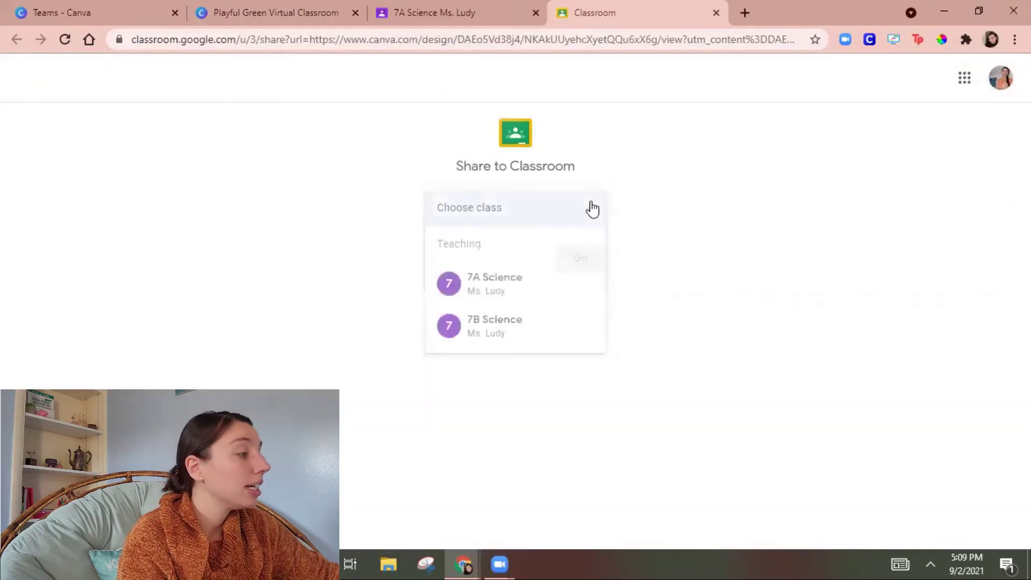
left_click(512, 282)
left_click(571, 270)
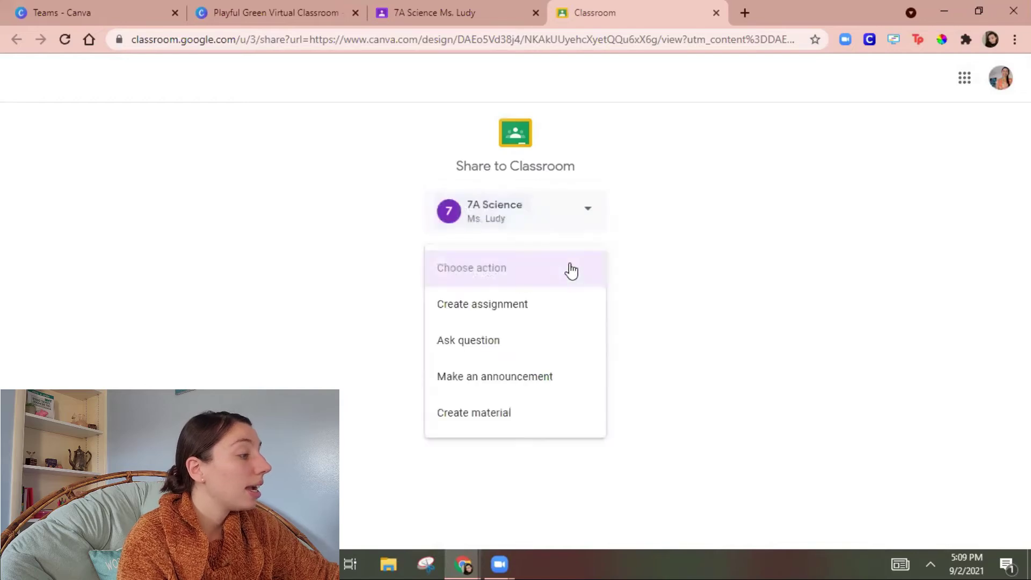
left_click(515, 311)
left_click(570, 318)
- Set the assignment due date to September 4, assign it, and close the share tab
left_click(962, 316)
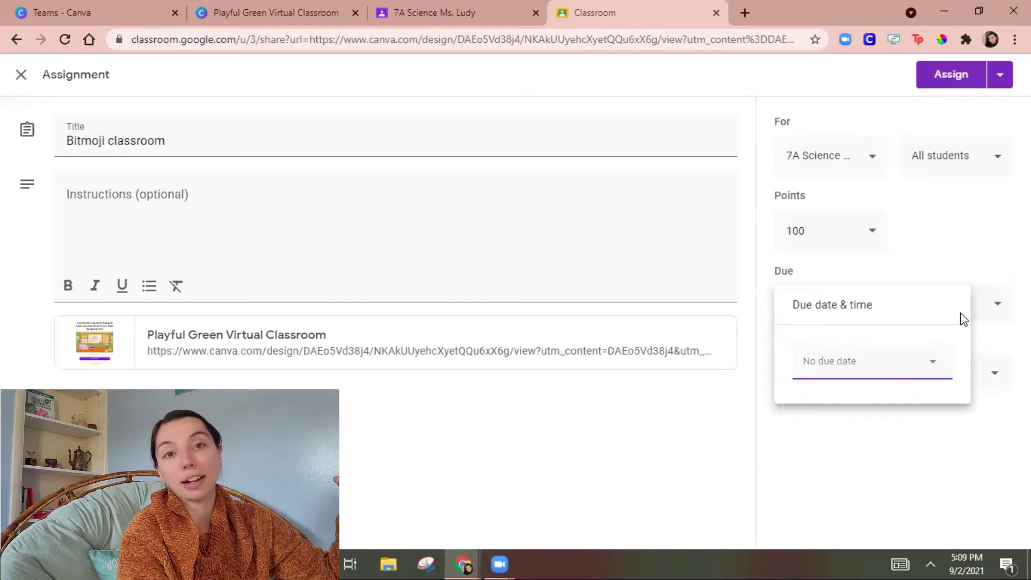
left_click(907, 371)
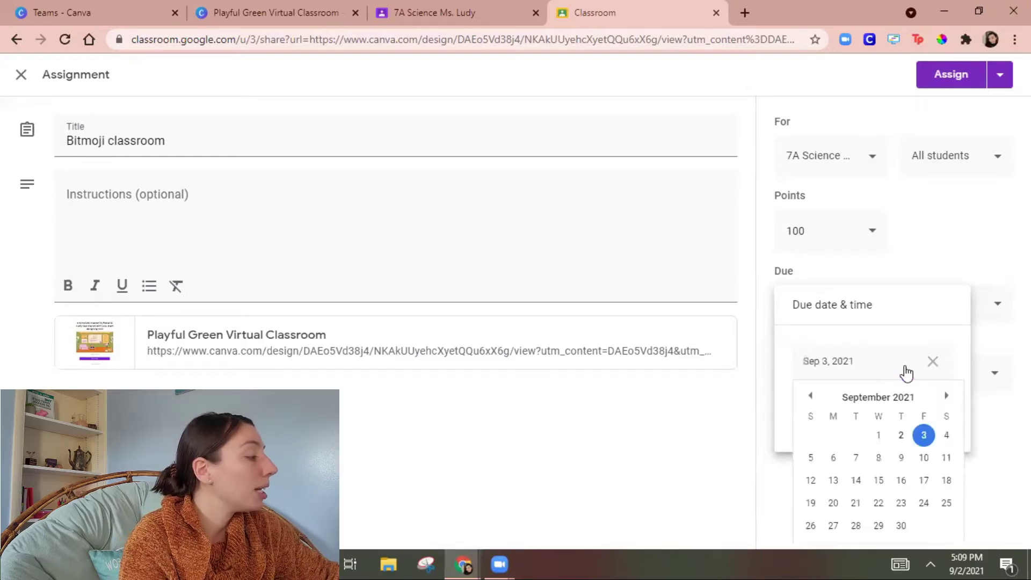
left_click(941, 432)
left_click(932, 212)
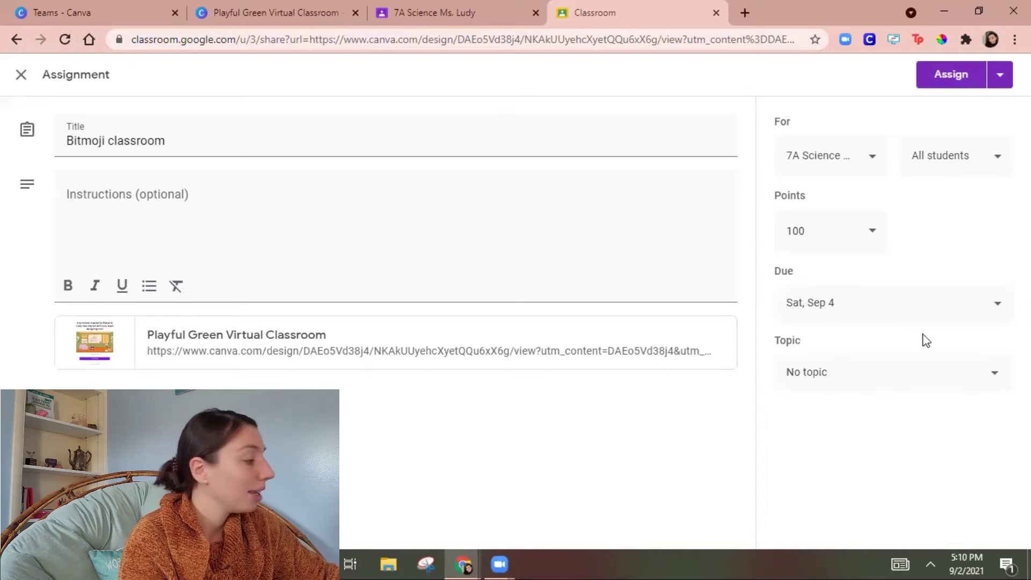
left_click(955, 73)
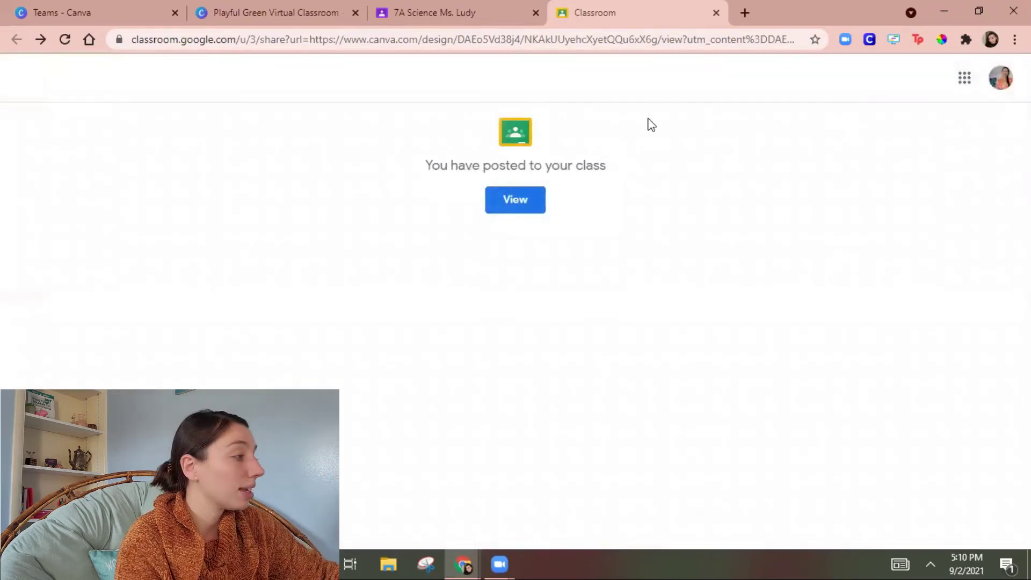
left_click(716, 12)
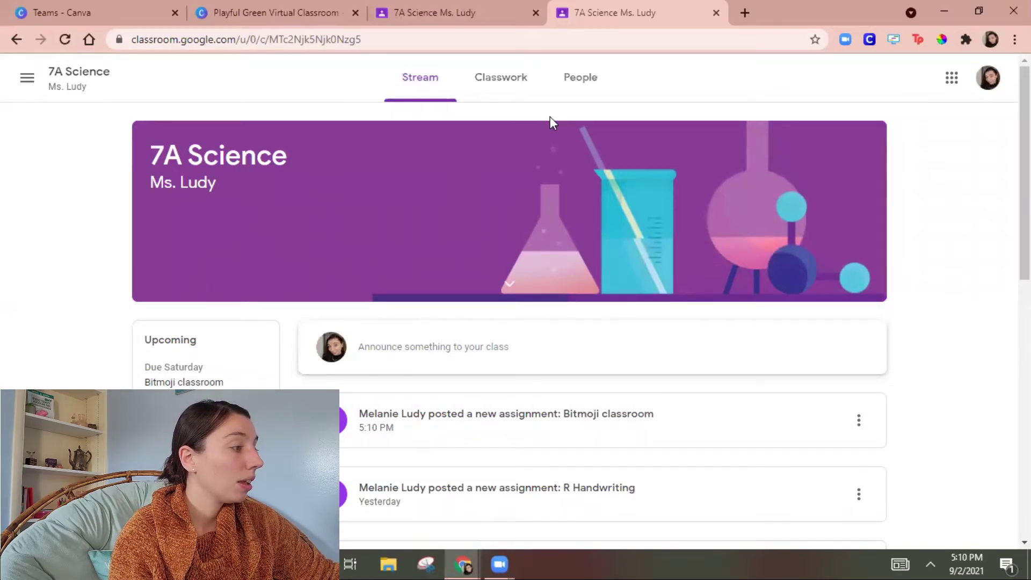
- Open the Bitmoji classroom assignment from Classwork, view its details, and open the Canva attachment
left_click(508, 91)
left_click(372, 196)
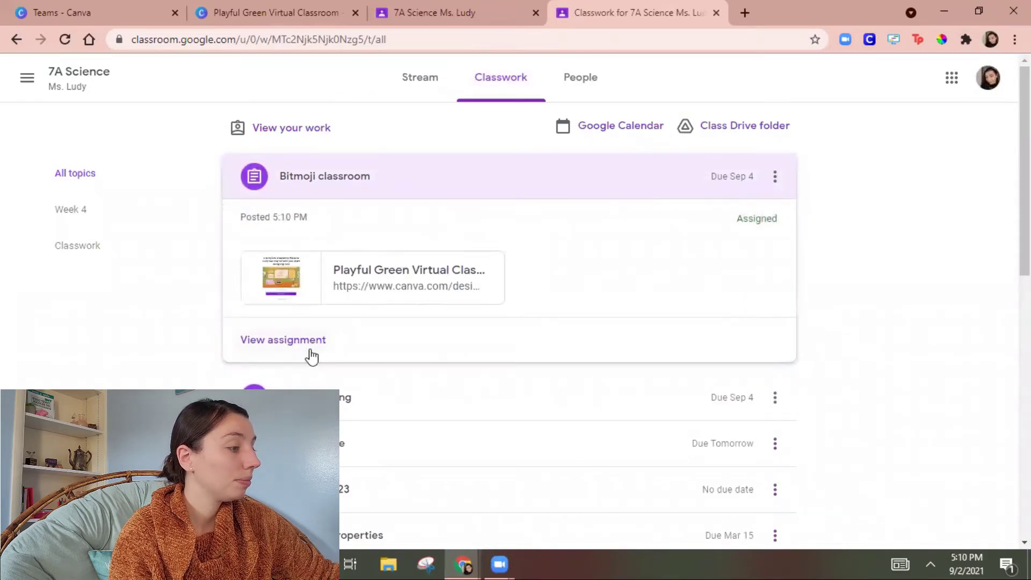
left_click(311, 350)
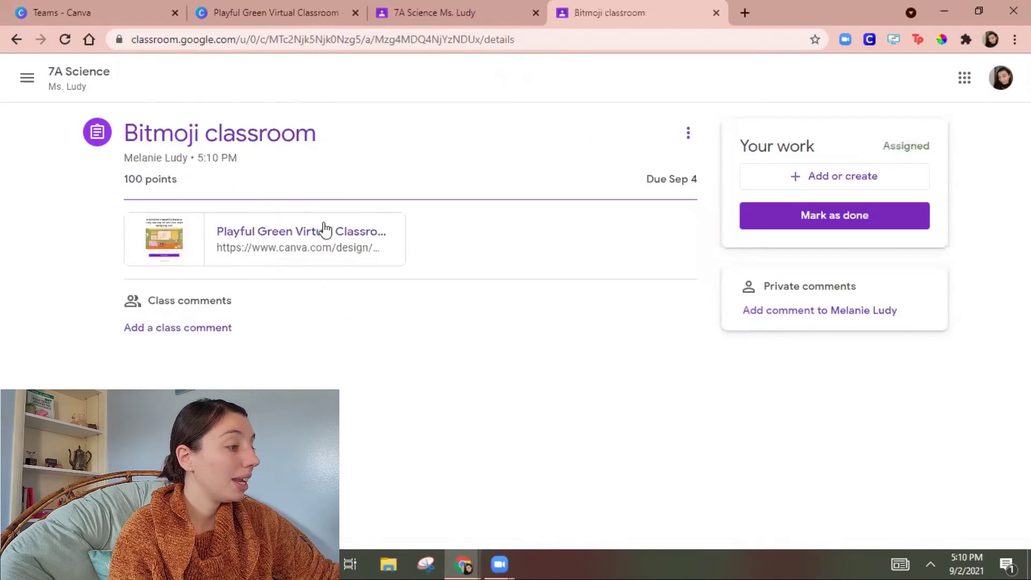
left_click(318, 242)
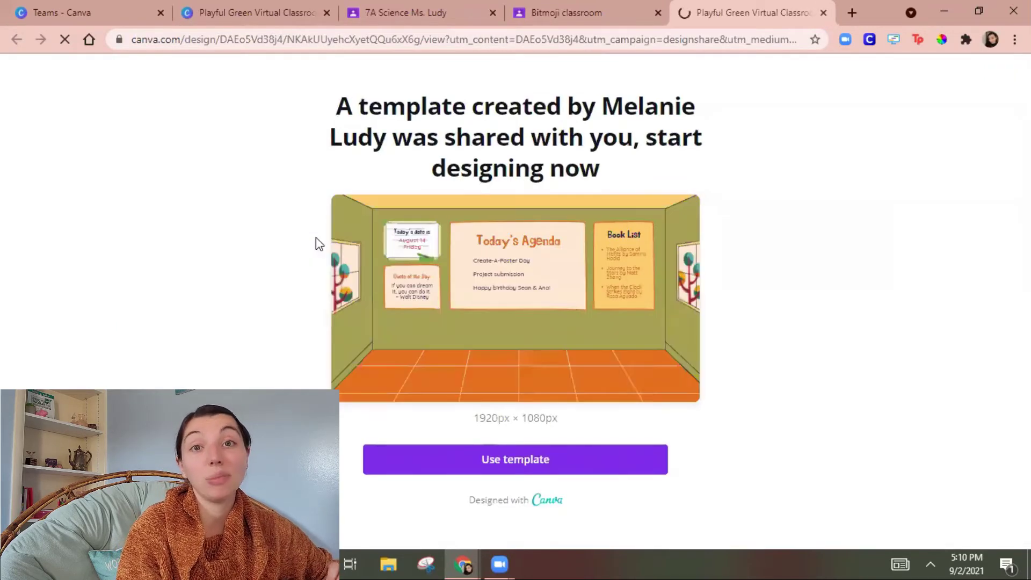
- Make an editable copy of the template and place a roses photo from Flowers onto the agenda board
left_click(512, 469)
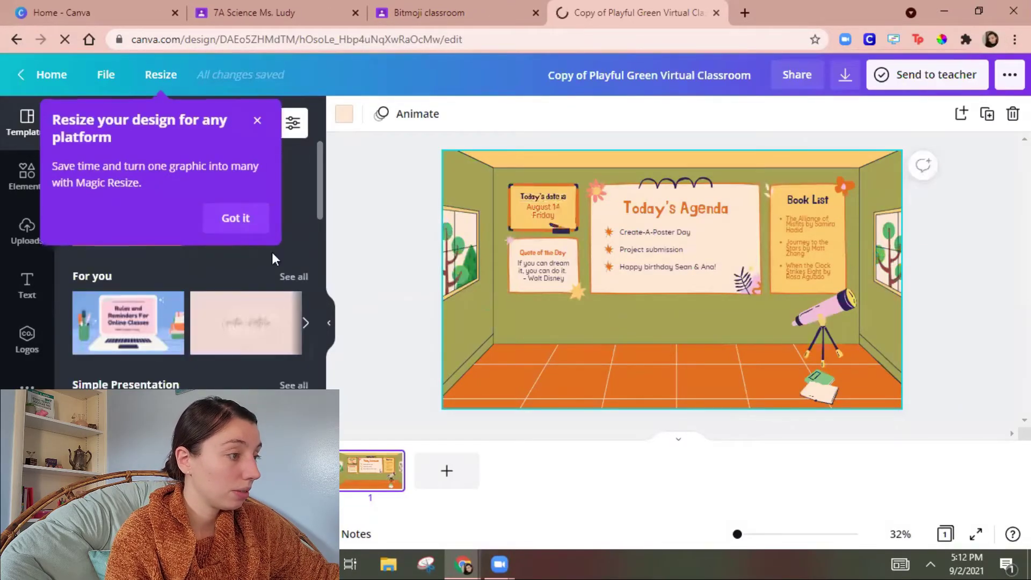
left_click(235, 219)
left_click(23, 178)
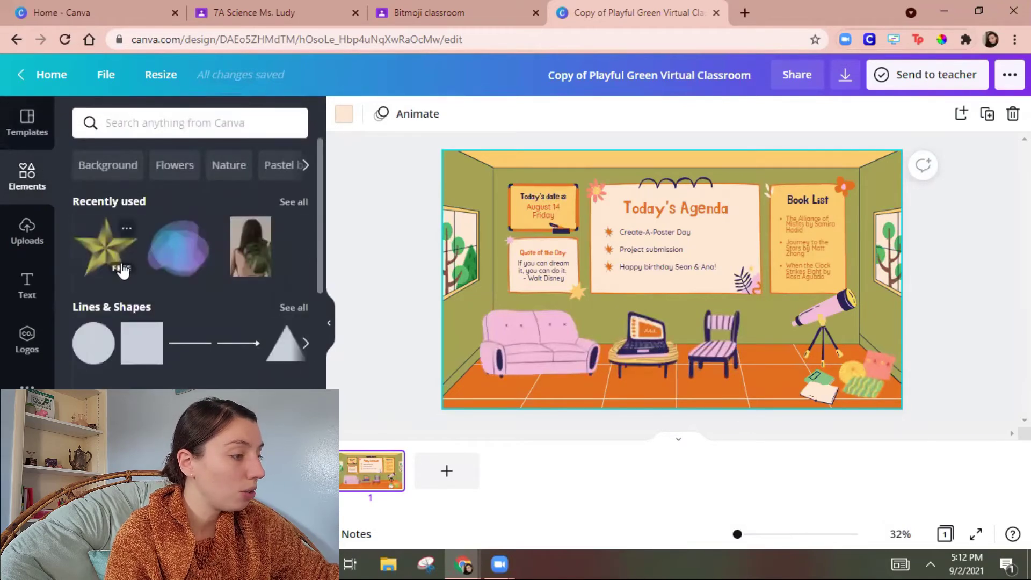
left_click(293, 202)
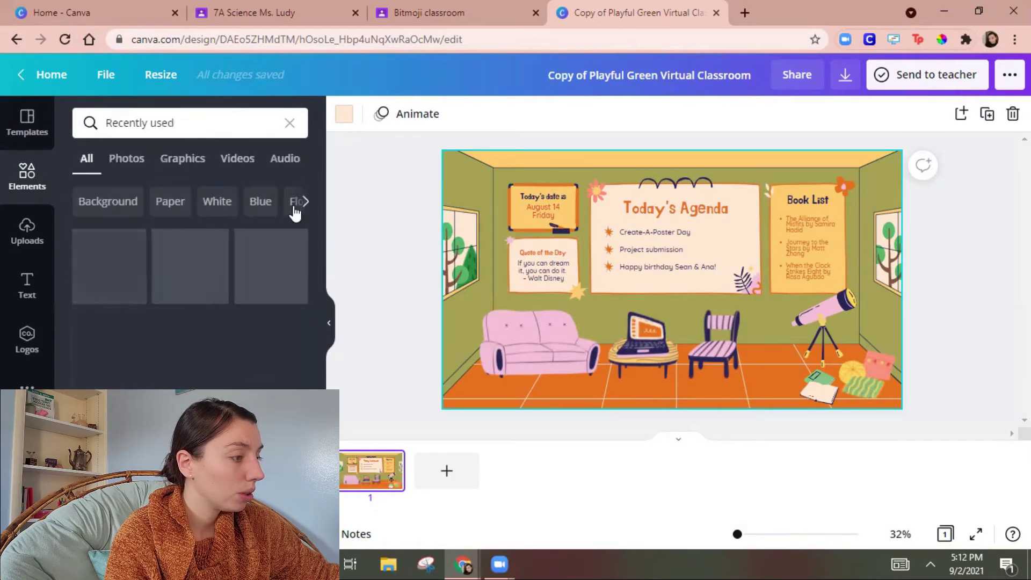
left_click(294, 207)
left_click(130, 346)
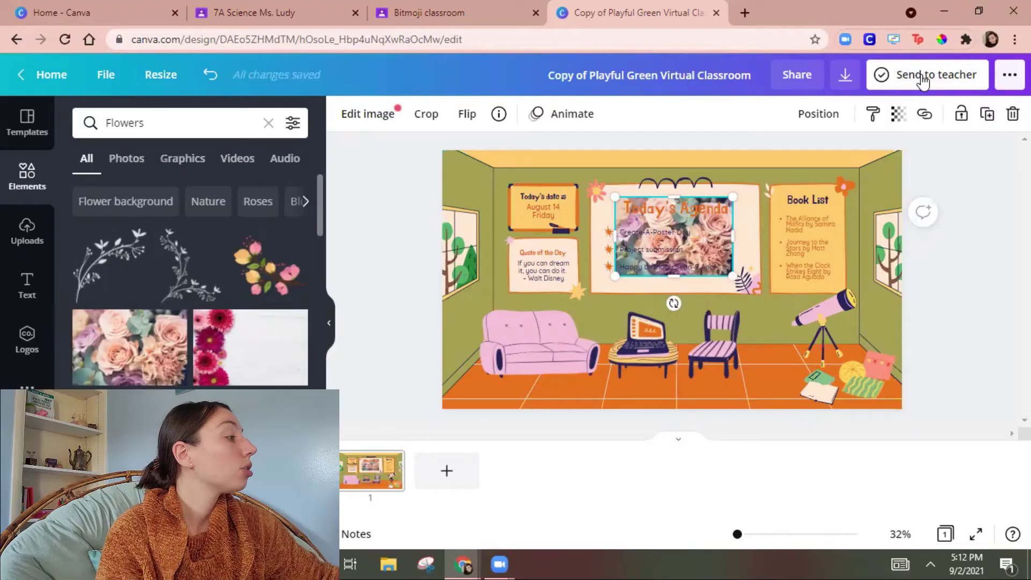
left_click(923, 79)
- Choose the teacher as recipient and write the message 'What do you think of this version?'
left_click(945, 183)
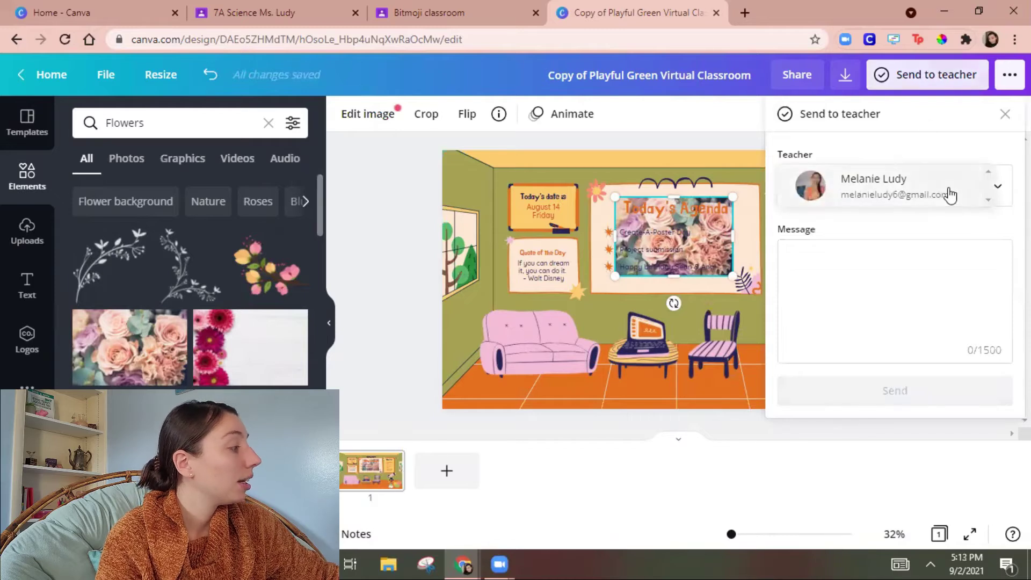
left_click(870, 193)
left_click(919, 333)
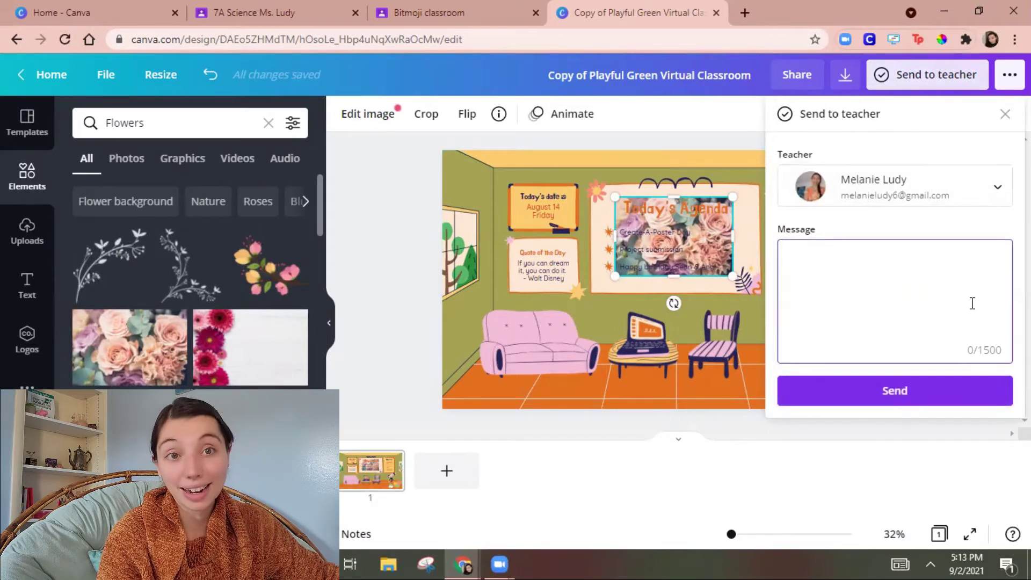
type("What")
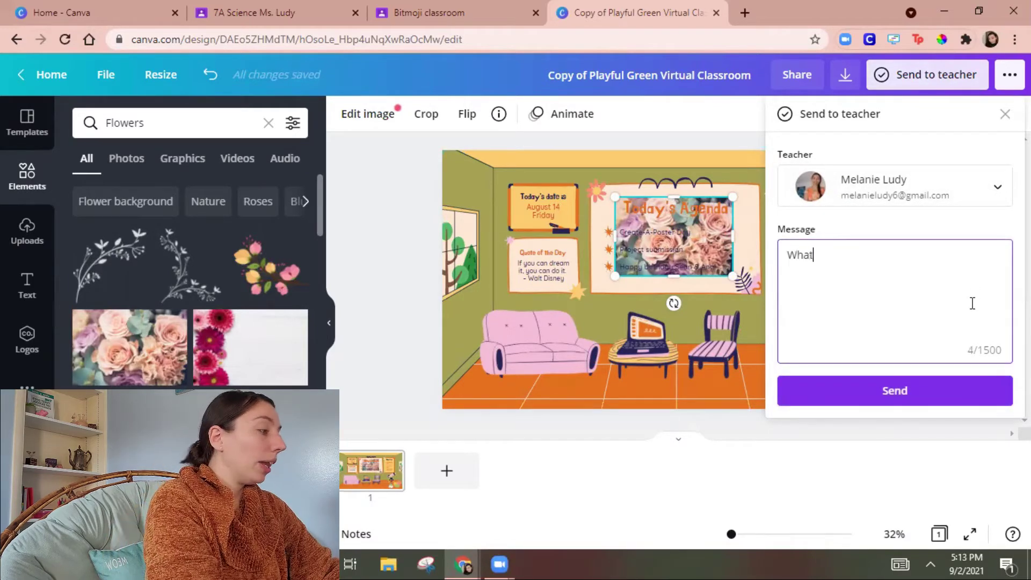
type(" do you think of this ")
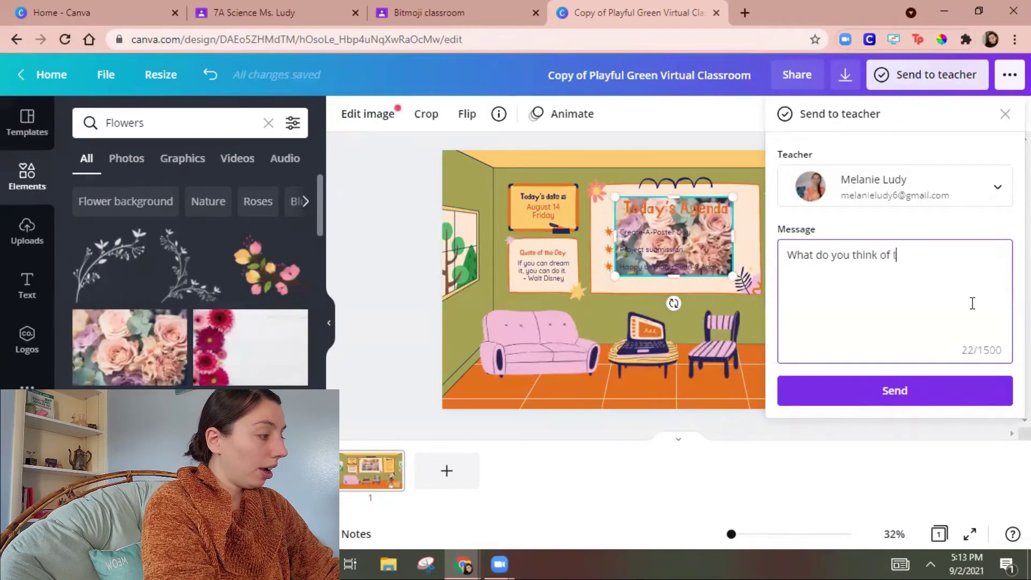
type("version?")
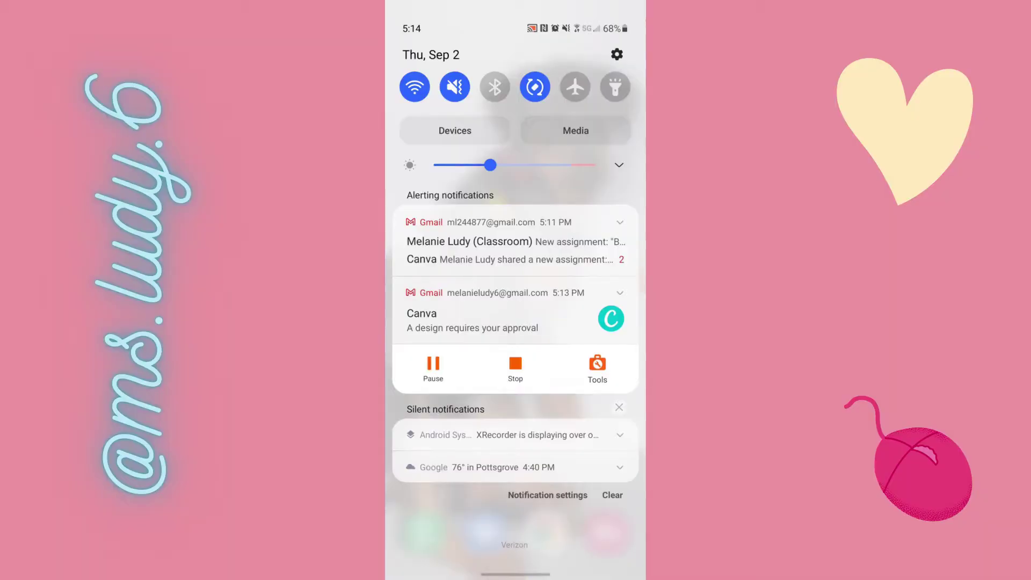
- Expand the grouped Gmail notifications and read the Classroom and Canva assignment emails
left_click(620, 222)
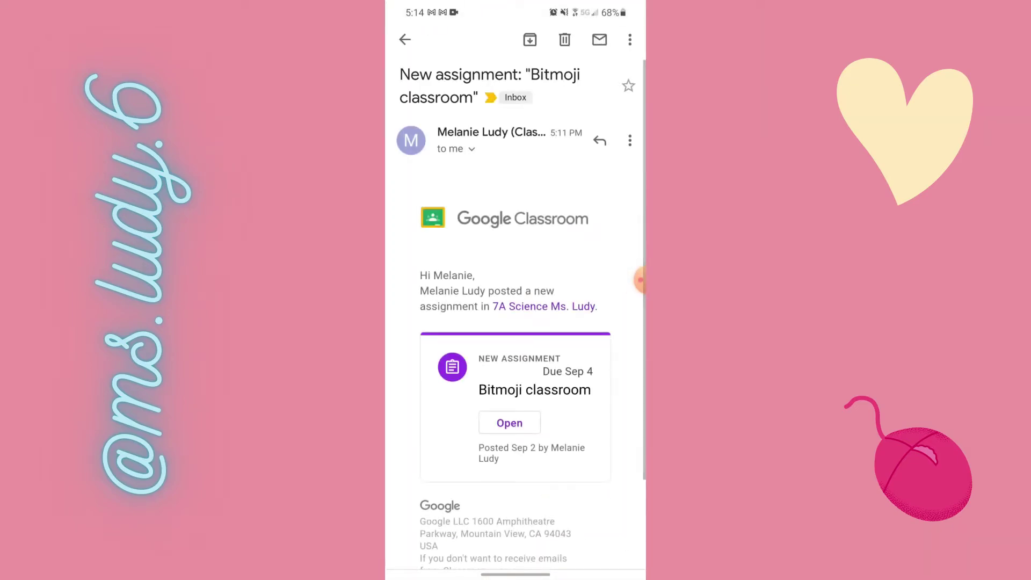
scroll(515, 315, "down", 3)
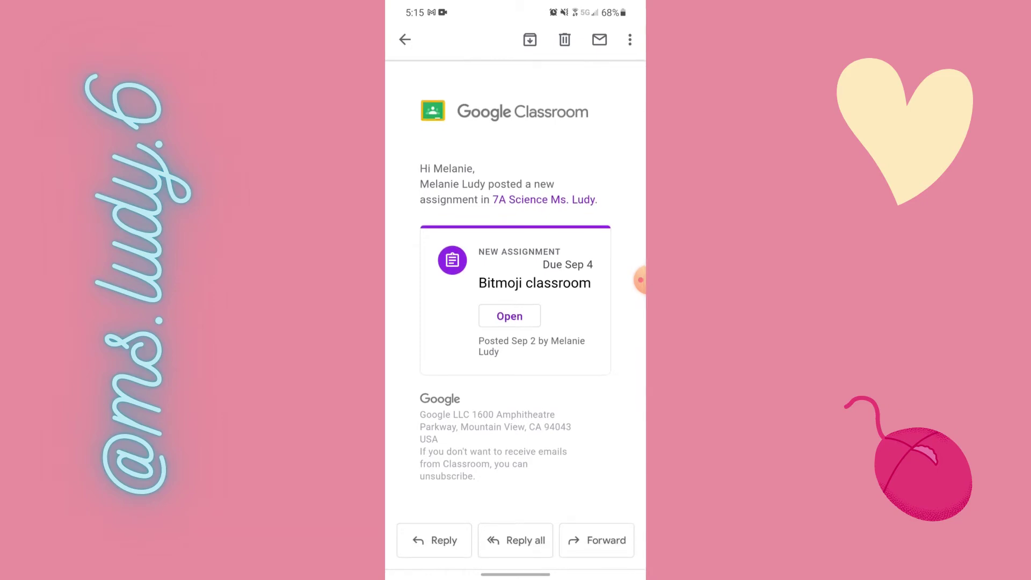
left_click(405, 40)
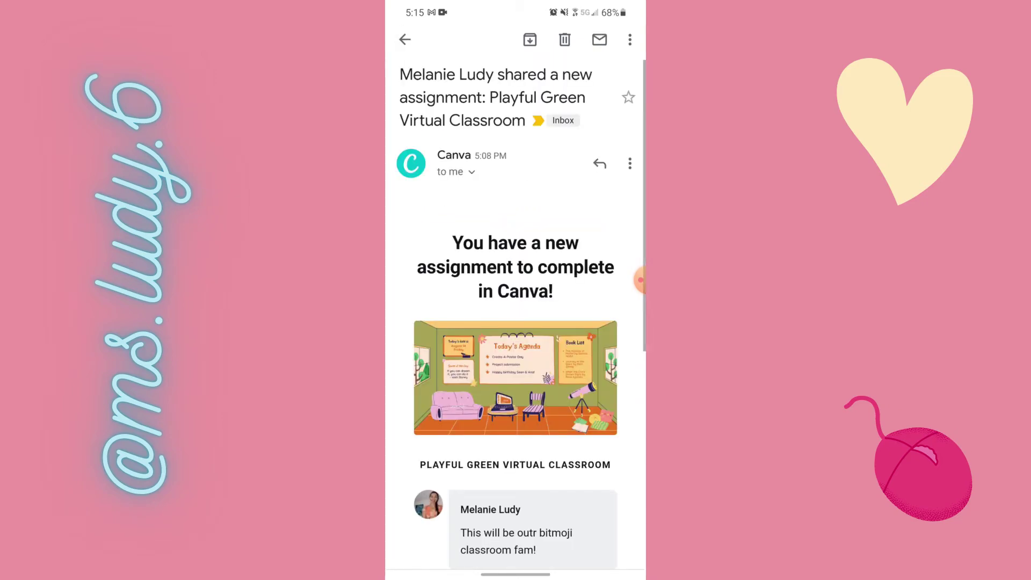
scroll(515, 315, "down", 3)
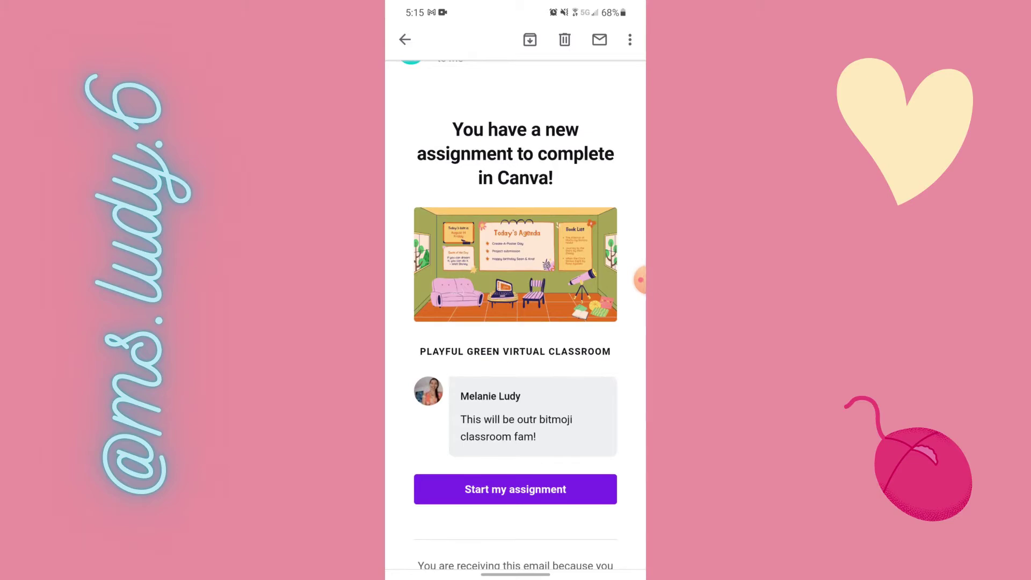
scroll(516, 314, "up", 2)
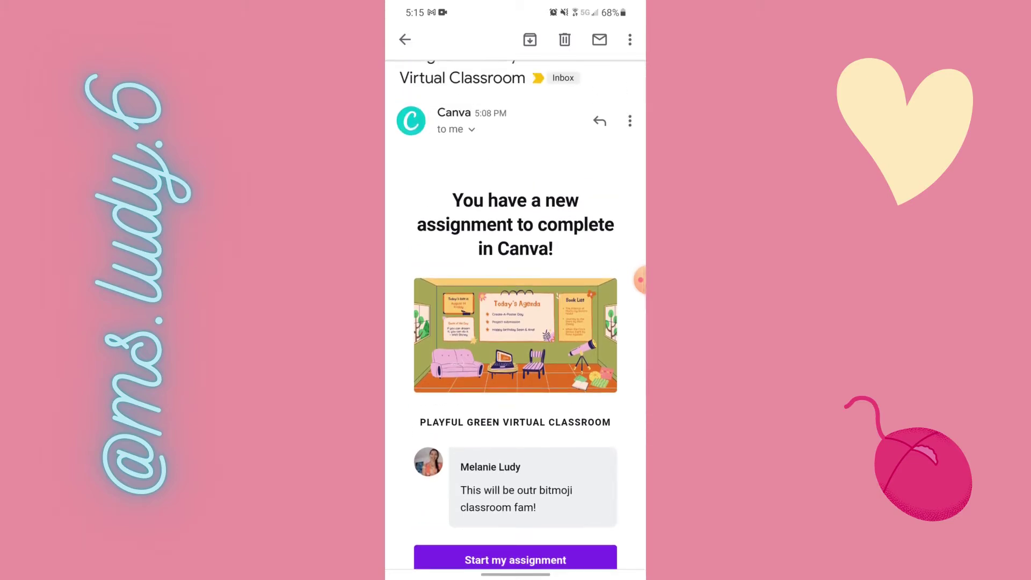
scroll(515, 315, "down", 2)
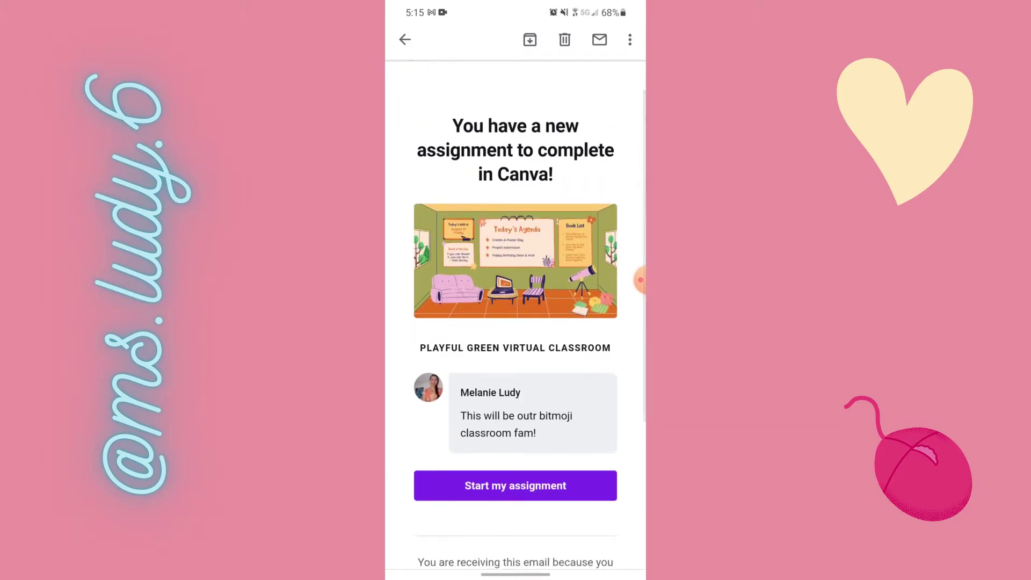
left_click(405, 39)
- Open the 'A design requires your approval' email and read the student's question
left_click_drag(516, 3, 516, 429)
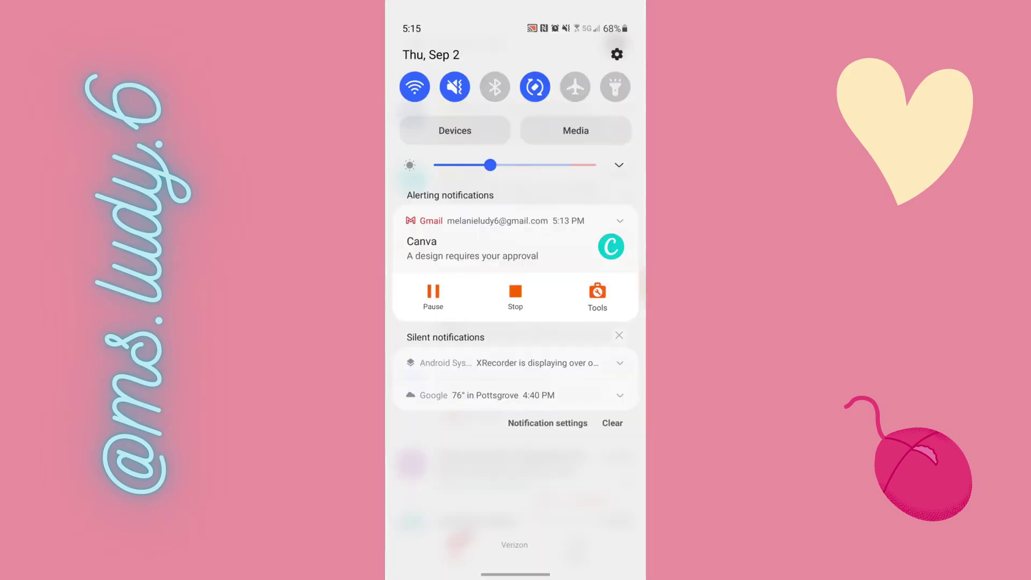
left_click(472, 249)
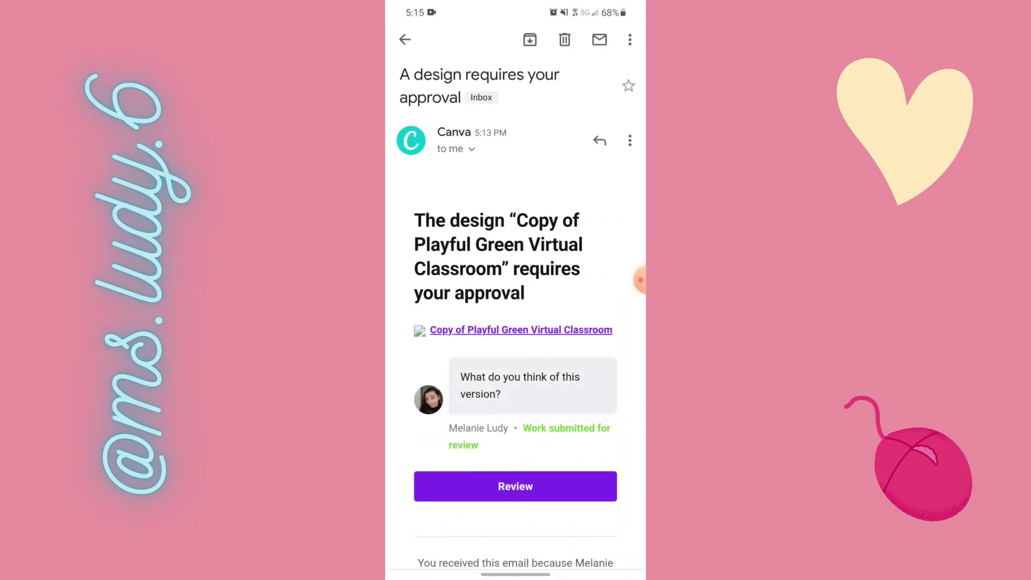
scroll(515, 315, "down", 2)
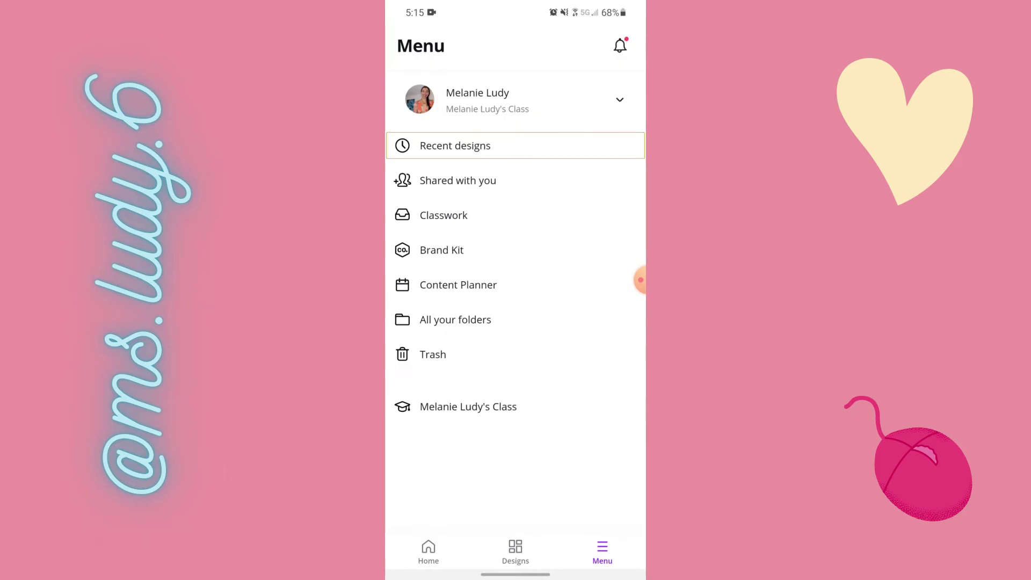
- Open the submitted Copy of Playful Green Virtual Classroom from Classwork in the editor for review
left_click(444, 215)
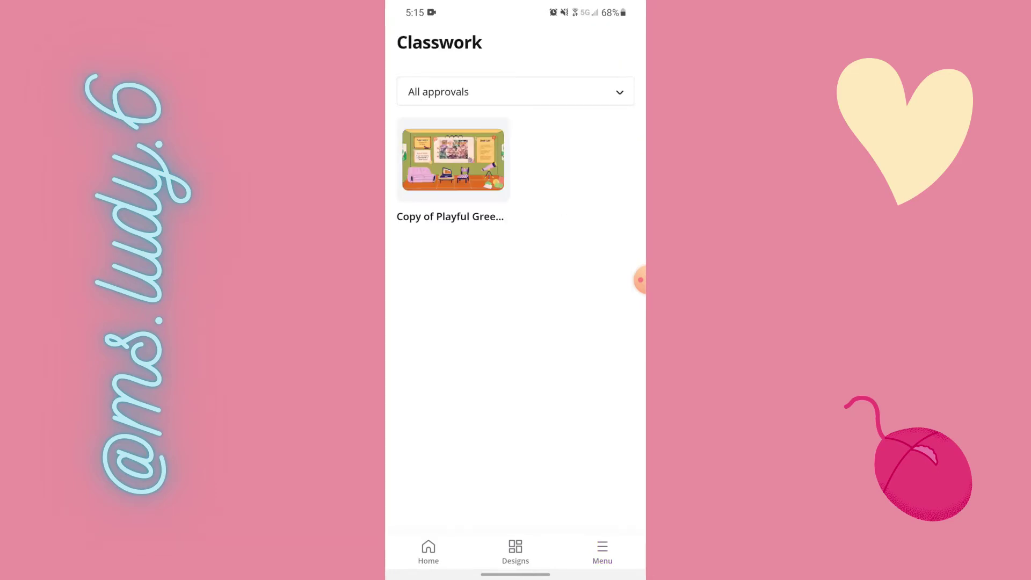
left_click(452, 159)
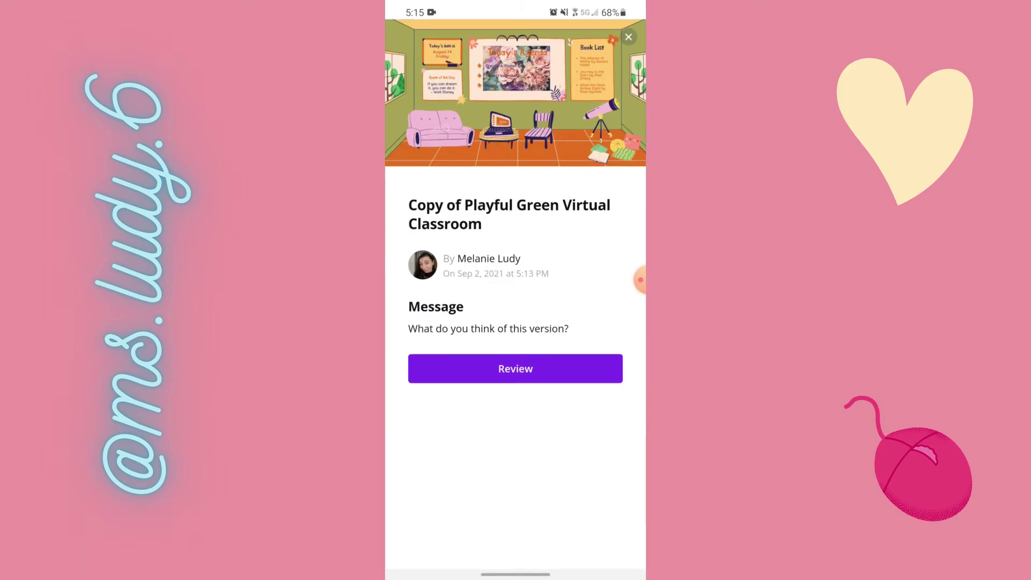
left_click(516, 369)
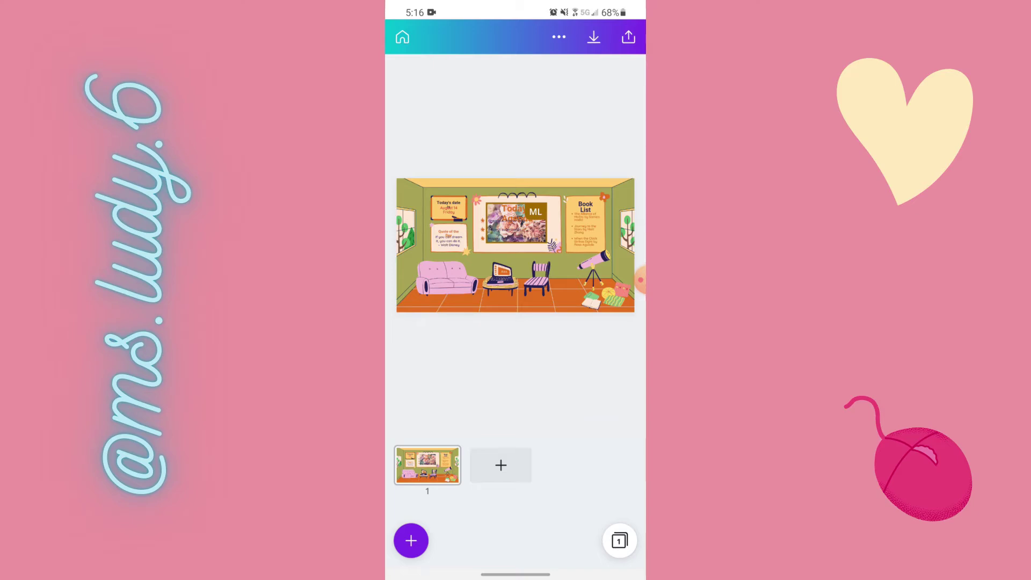
- Post the comment "You didn't change this text." on the Book List text box
left_click(585, 229)
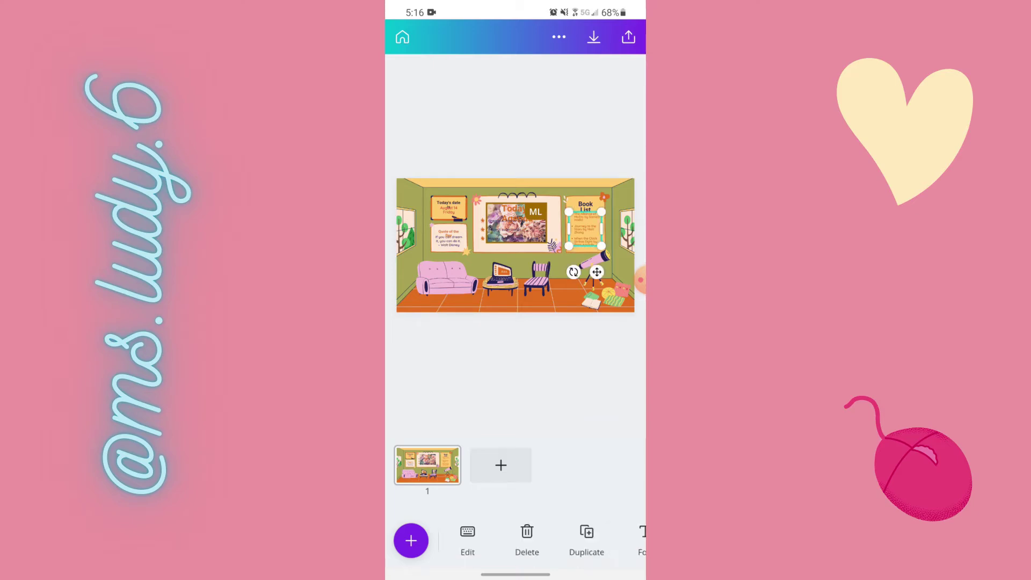
scroll(529, 540, "right", 10)
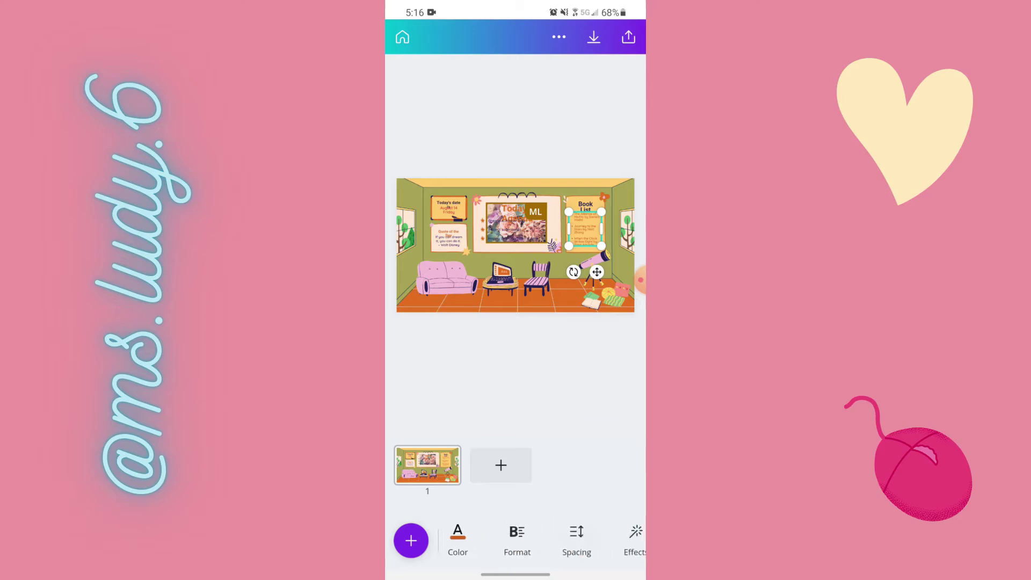
scroll(515, 540, "right", 10)
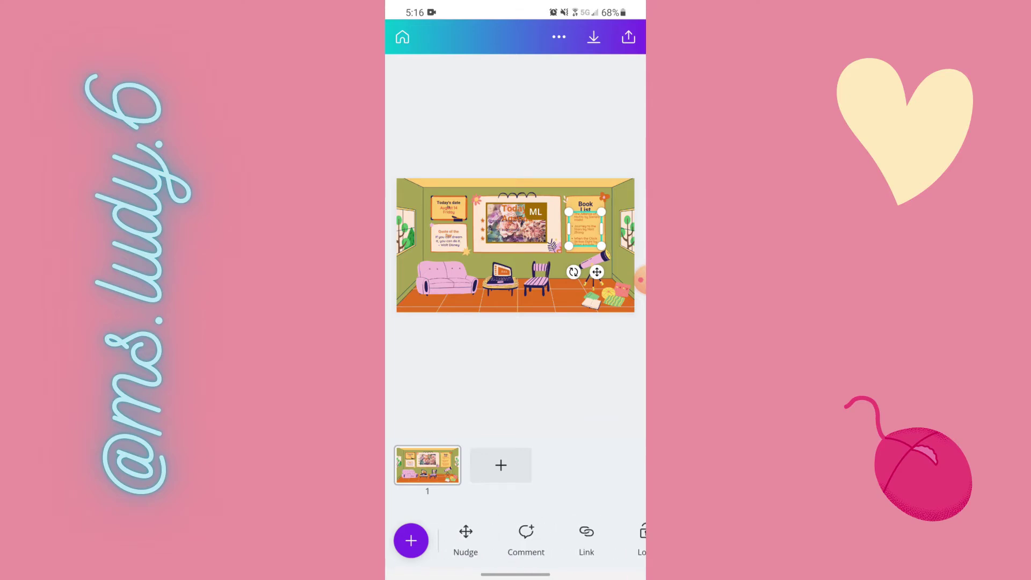
left_click(526, 535)
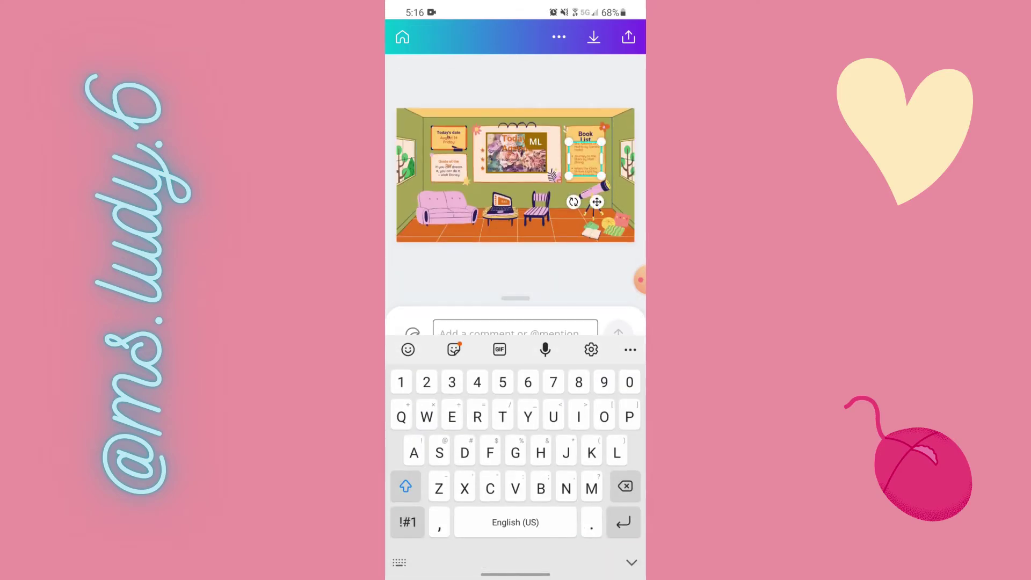
type("You didn't change this text.")
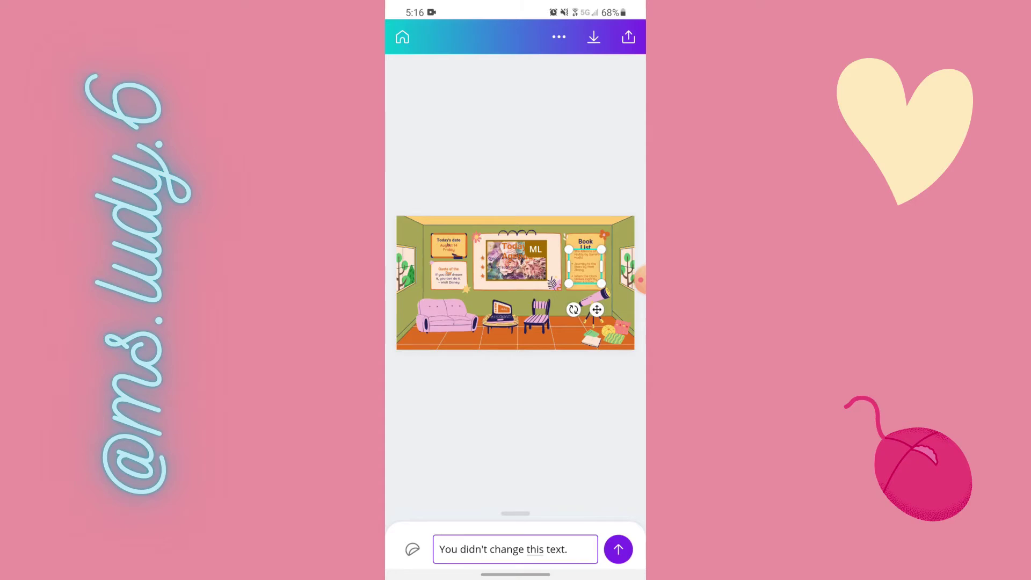
left_click(619, 549)
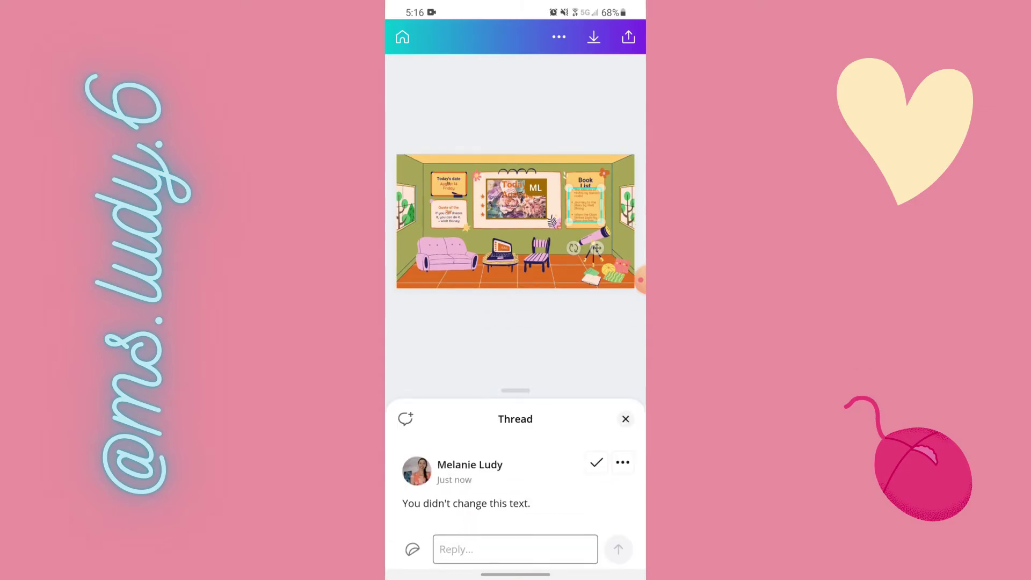
key("Escape")
key("Escape")
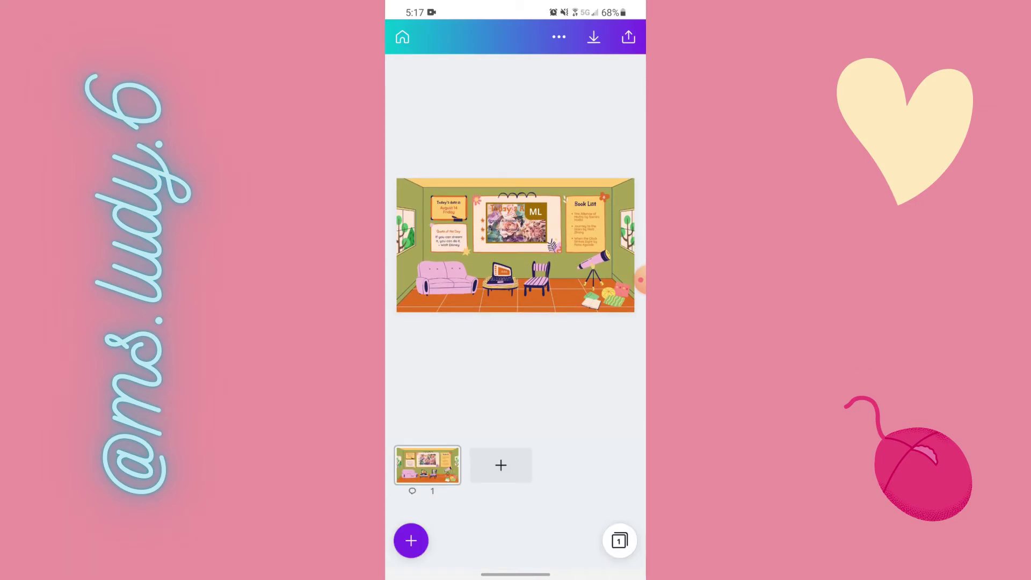
left_click(628, 37)
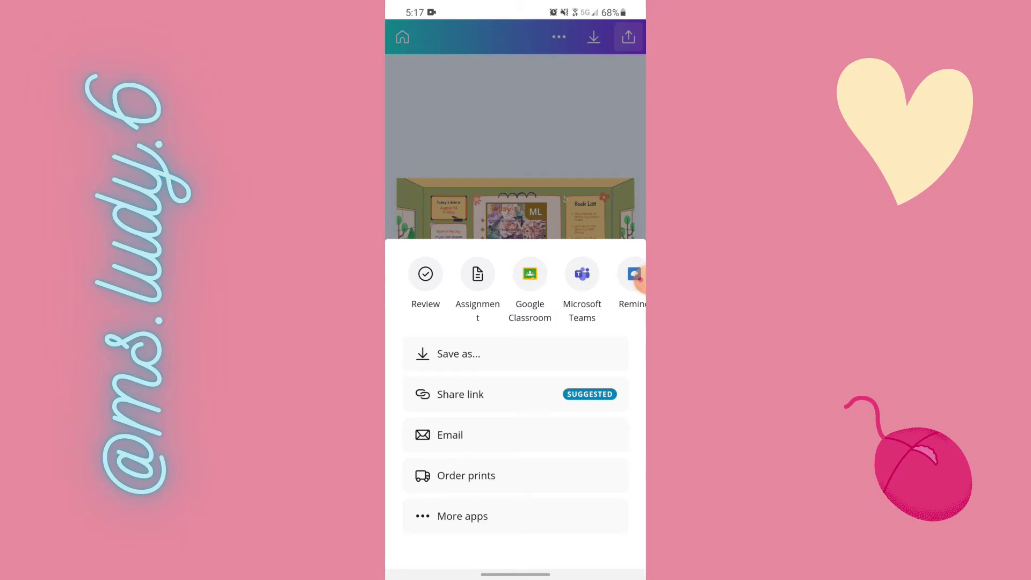
- Send the feedback "This needs more edits." on the student's design
left_click(425, 274)
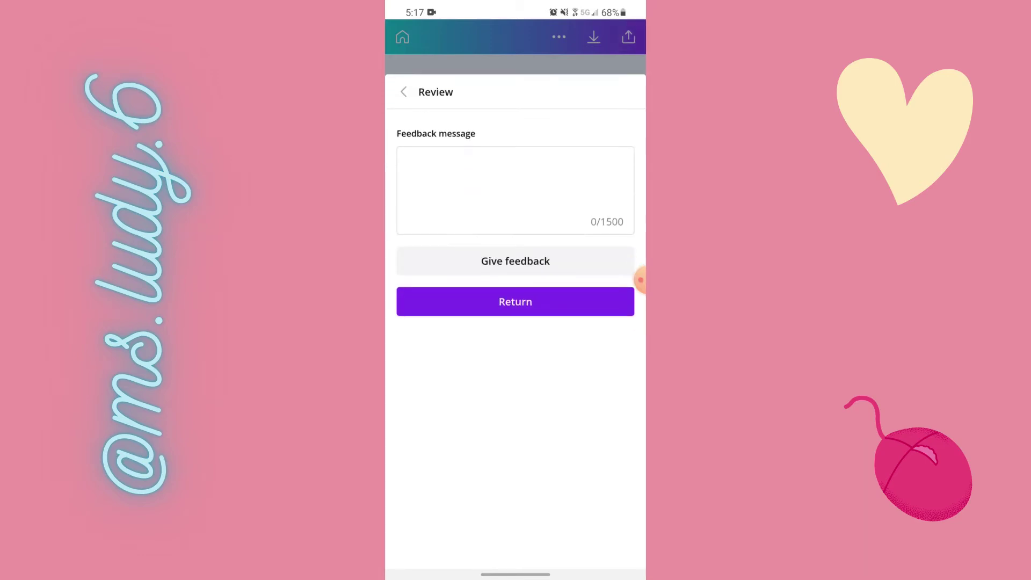
left_click(516, 161)
type("This ne")
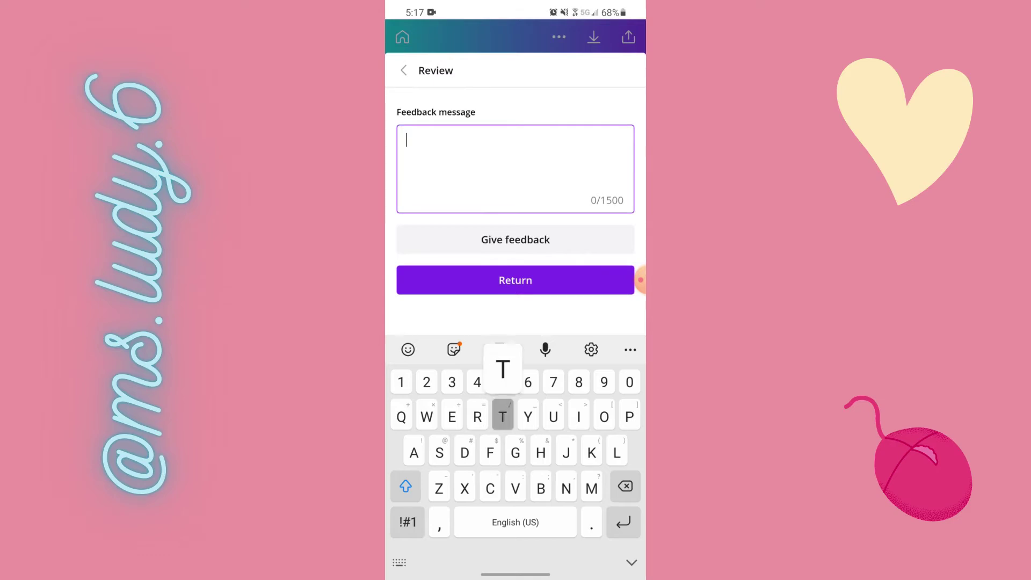
type("eds more edits")
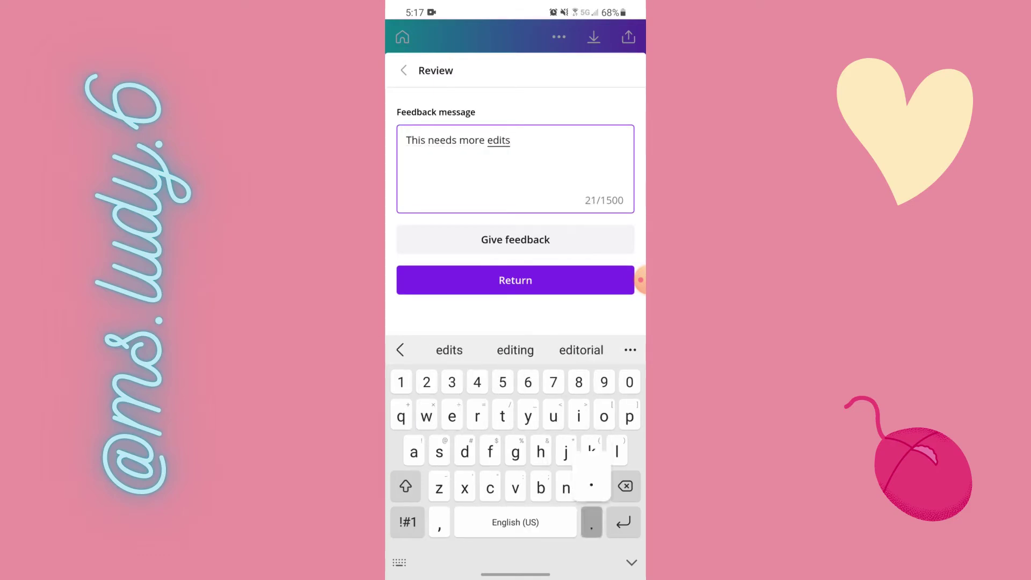
type(".")
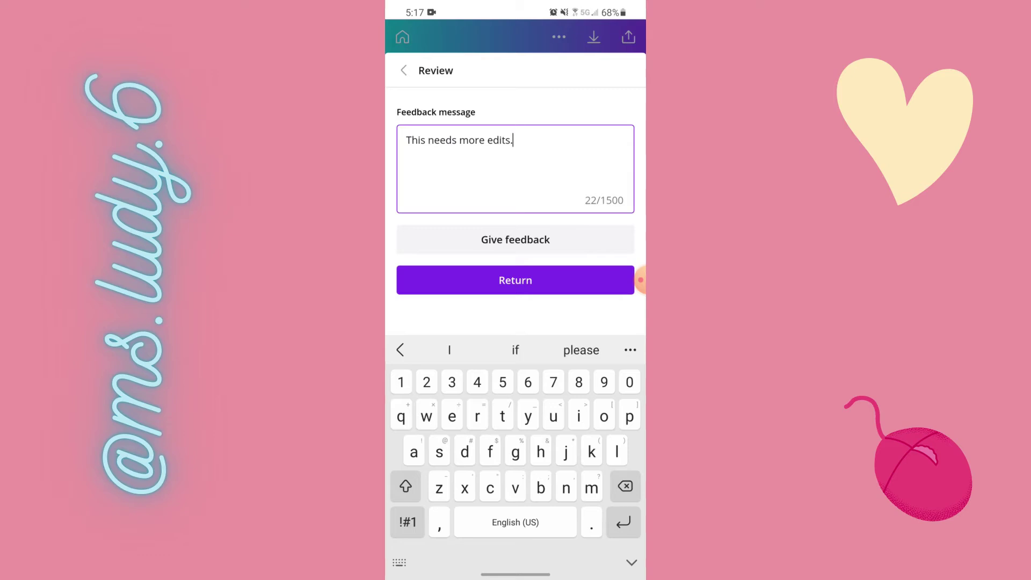
left_click(516, 240)
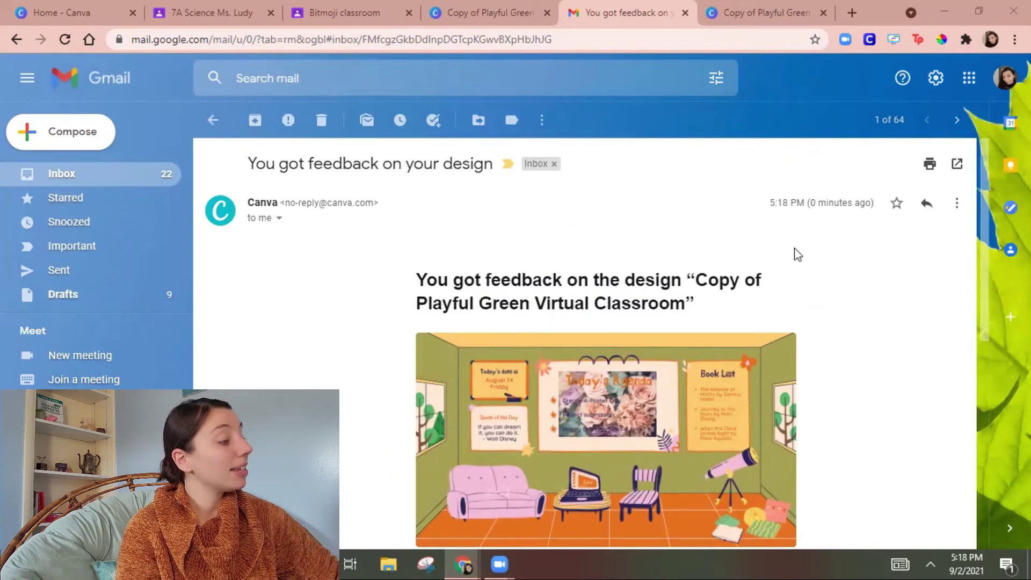
- Open the reviewed design in Canva from the feedback email
scroll(779, 266, "down", 5)
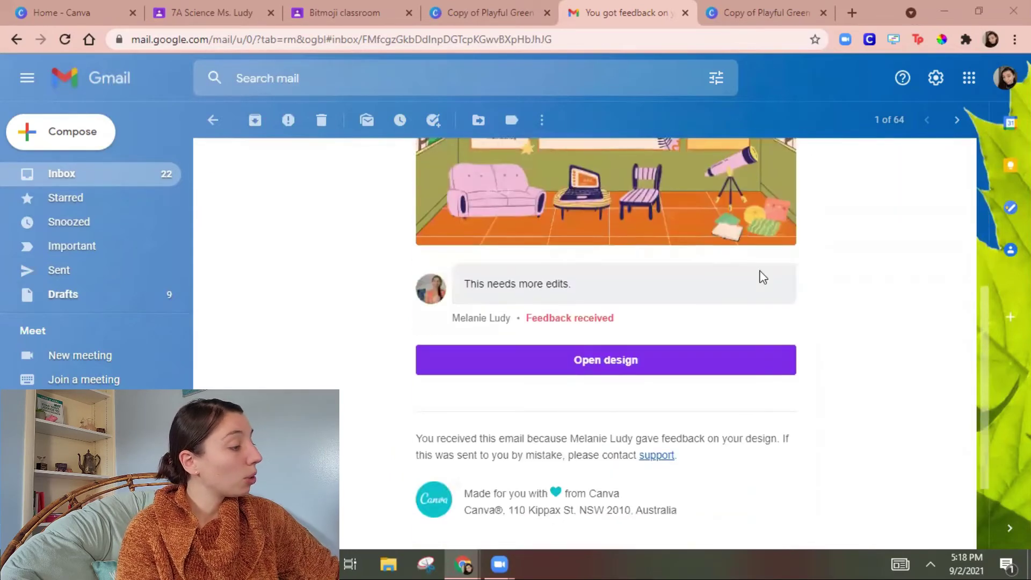
left_click(656, 376)
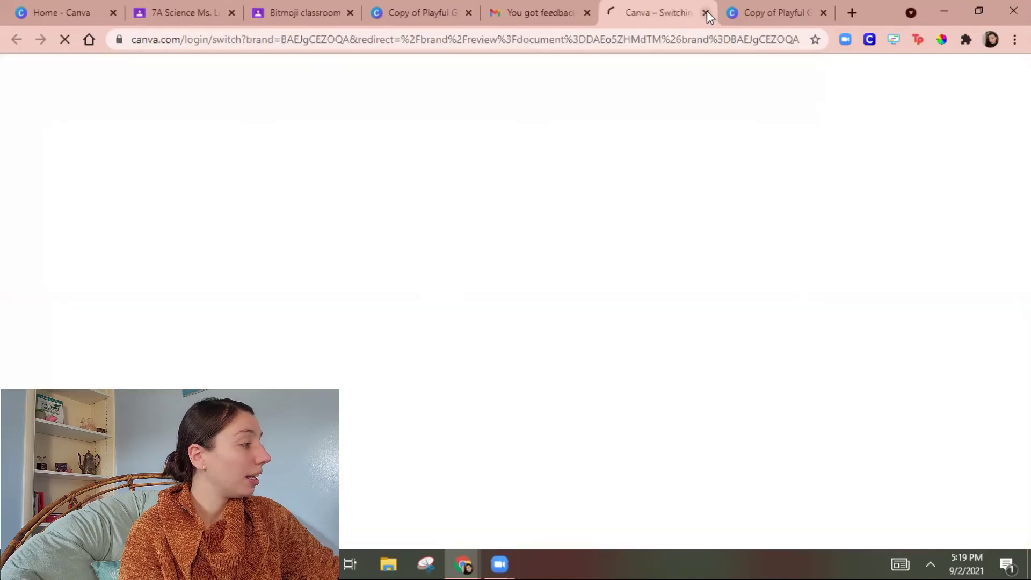
left_click(707, 12)
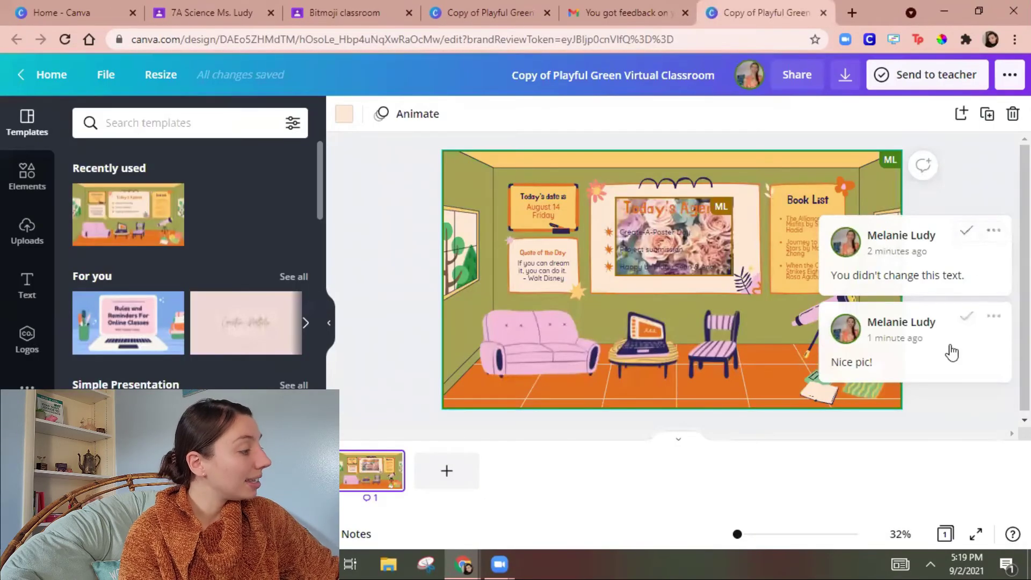
- Resolve the 'Nice pic!' and 'You didn't change this text.' comments, then choose Send to teacher
left_click(969, 320)
left_click(970, 240)
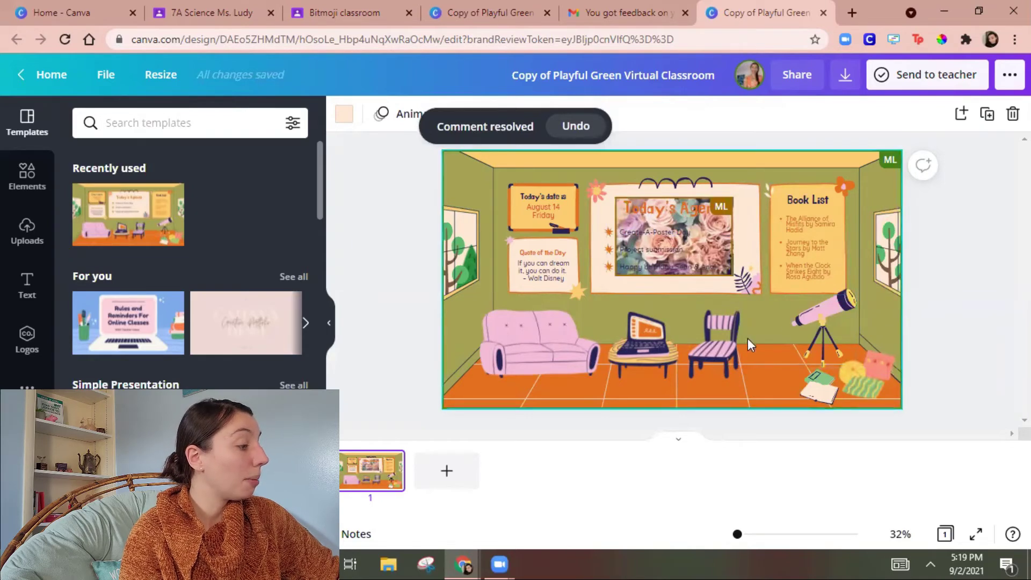
left_click(923, 87)
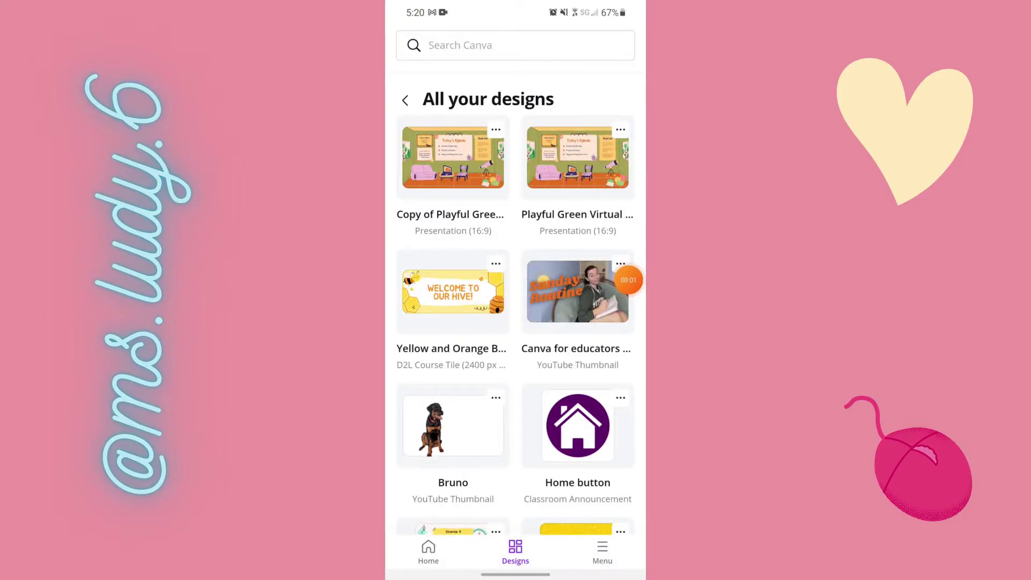
- Open the student's resubmitted design from Classwork and bring up its Review panel
left_click(602, 552)
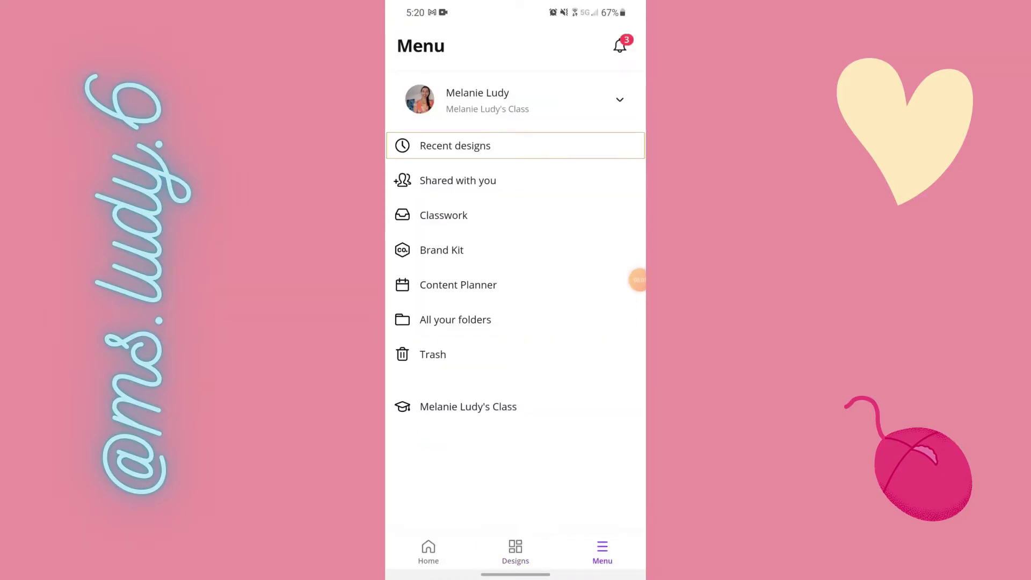
left_click(443, 215)
left_click(453, 156)
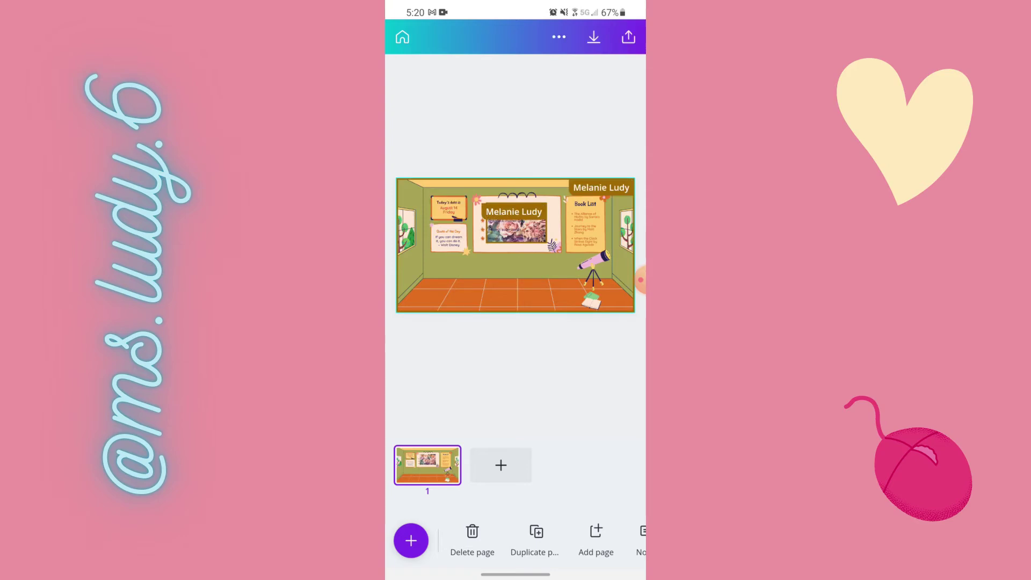
left_click(628, 37)
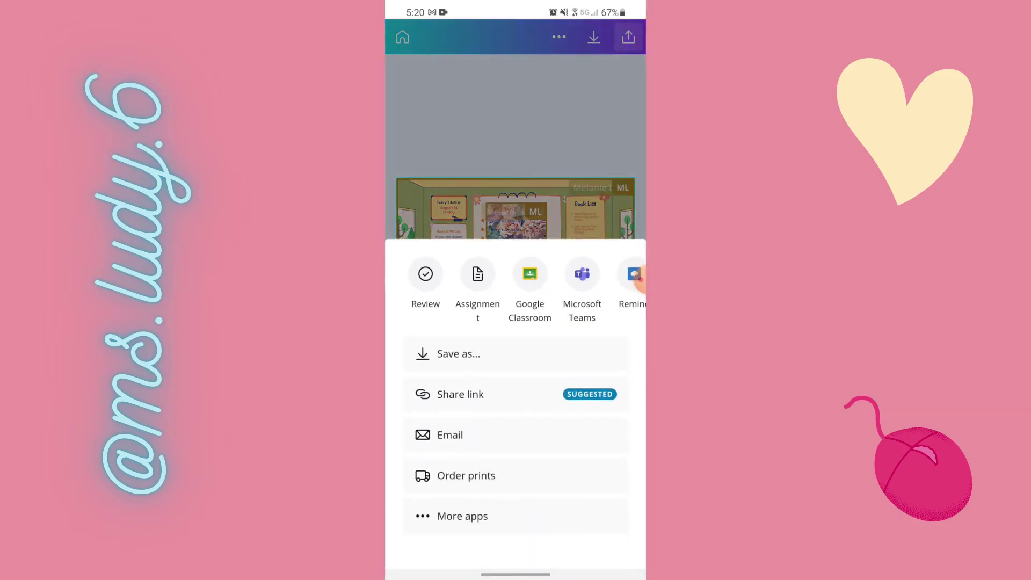
left_click(426, 274)
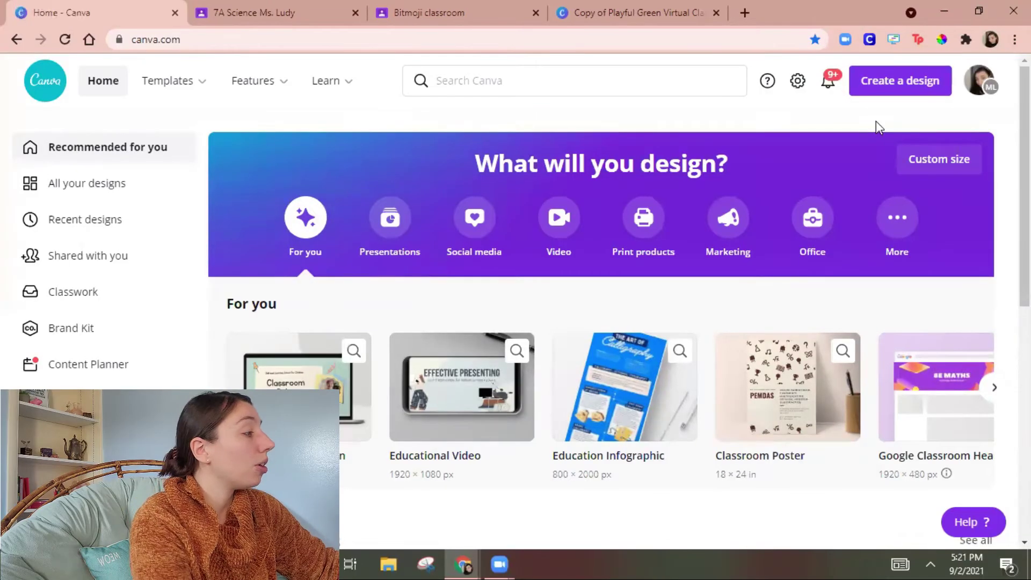
- Share the Copy of Playful Green Virtual Classroom design to Google Classroom from the publish menu
left_click(450, 14)
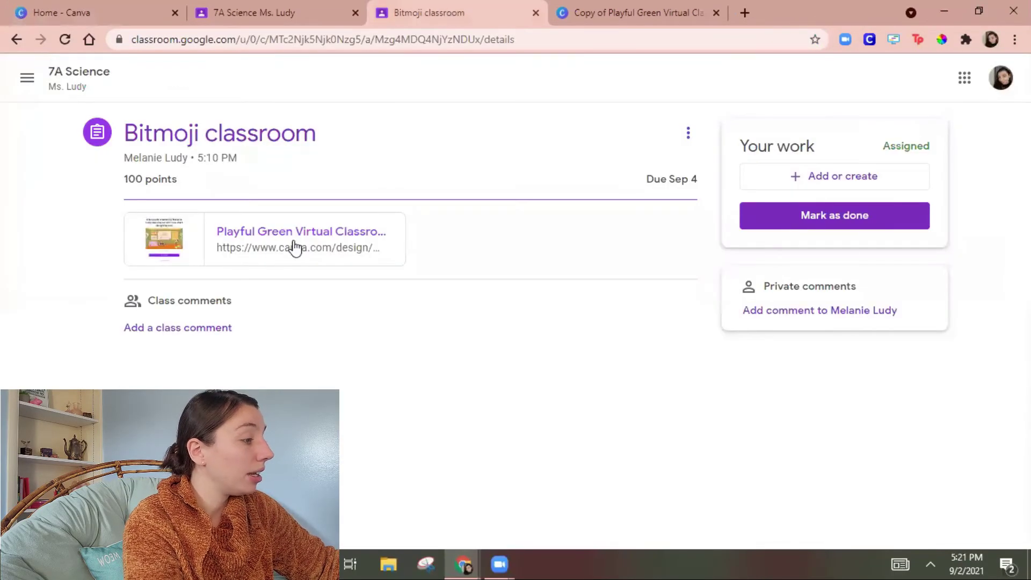
left_click(625, 6)
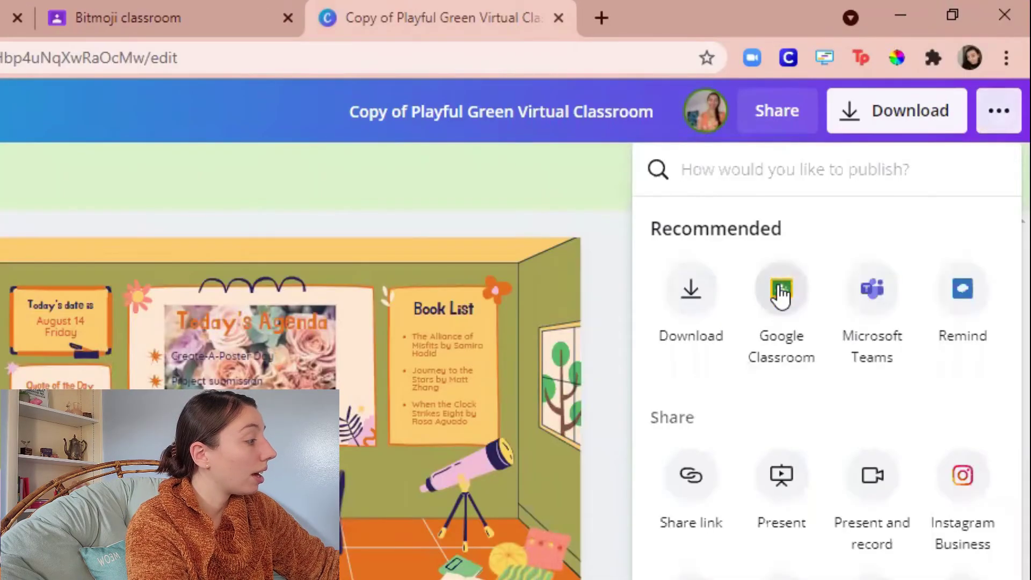
left_click(799, 293)
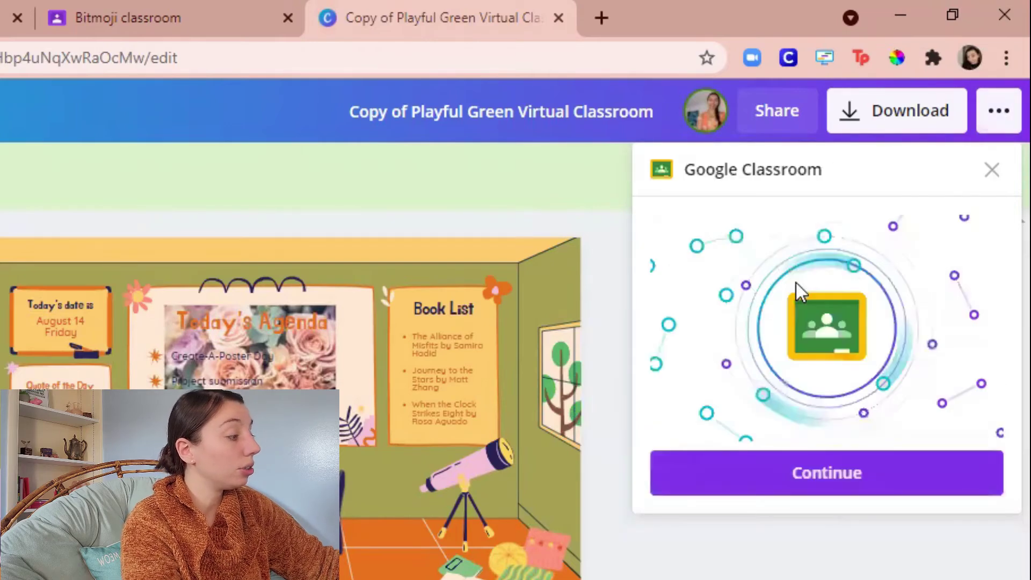
left_click(824, 472)
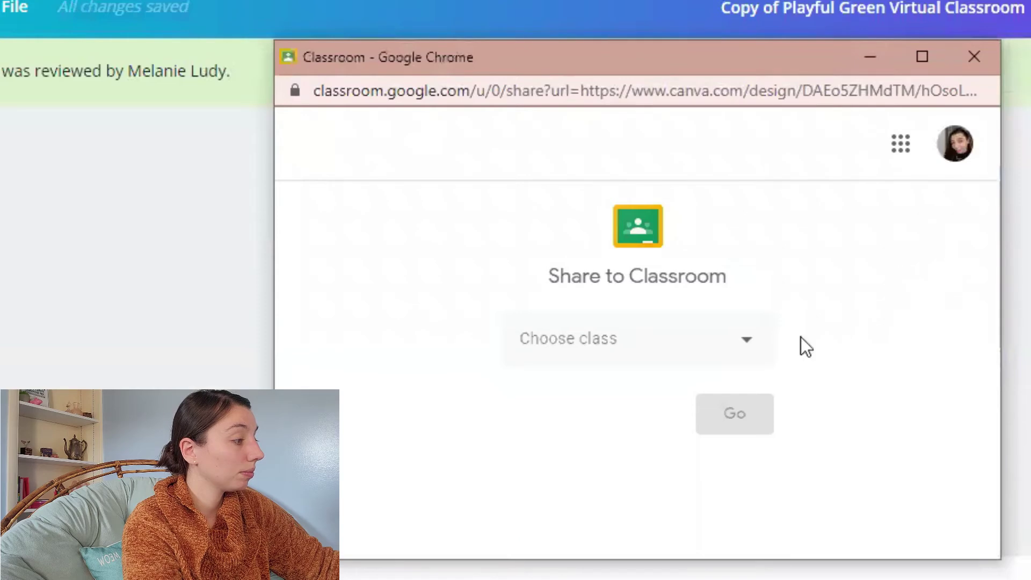
- Attach the design to the Bitmoji classroom assignment in 7A Science and view the assignment
left_click(716, 344)
left_click(603, 481)
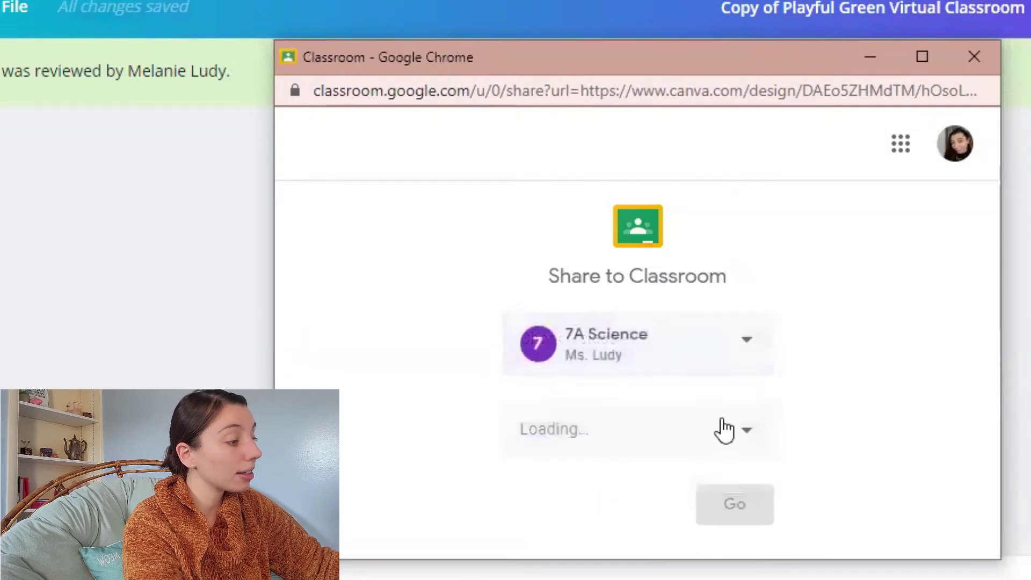
left_click(748, 432)
left_click(654, 453)
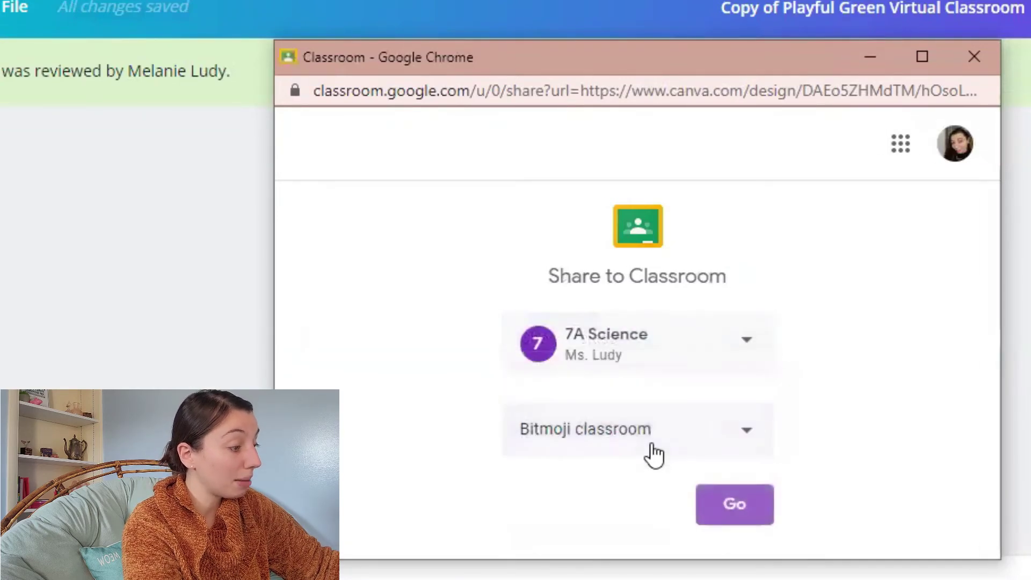
left_click(756, 507)
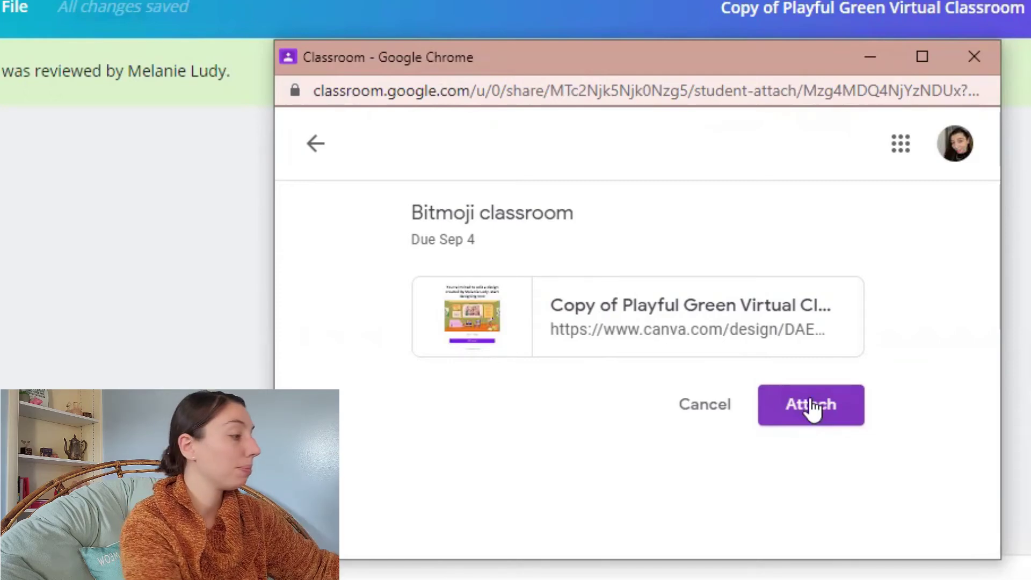
left_click(812, 408)
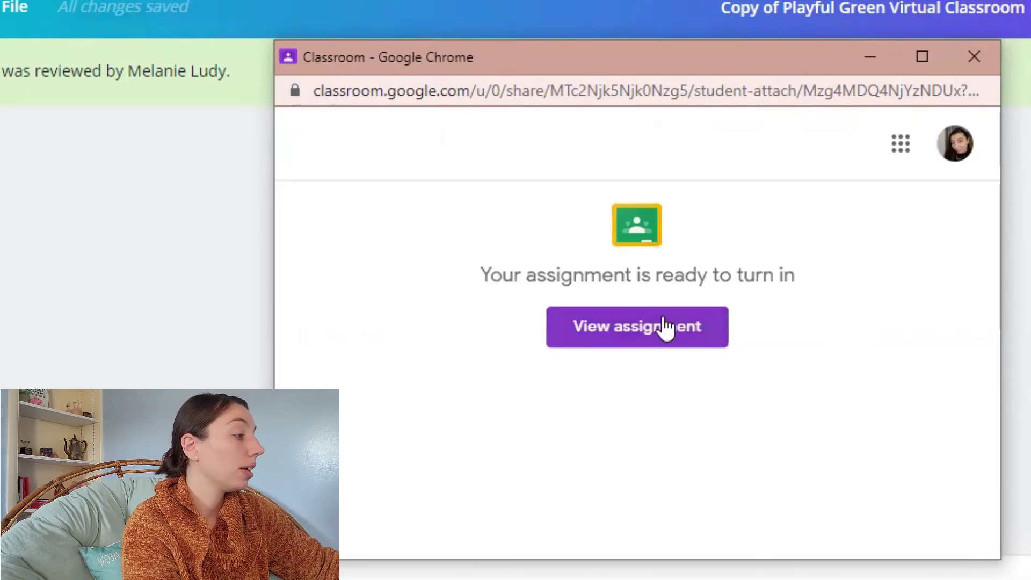
left_click(665, 326)
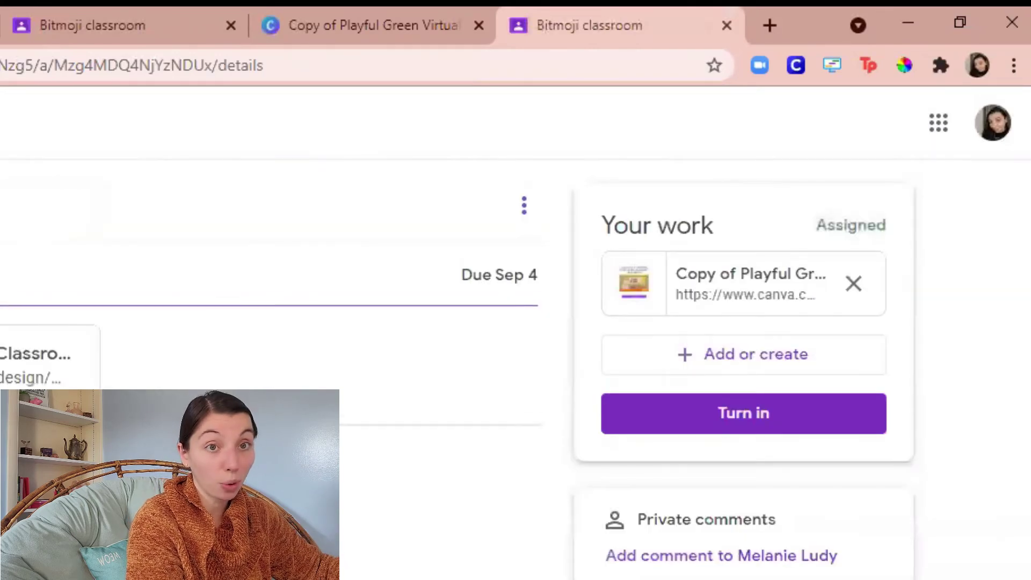
- Turn in the Bitmoji classroom work and confirm the submission
left_click(769, 424)
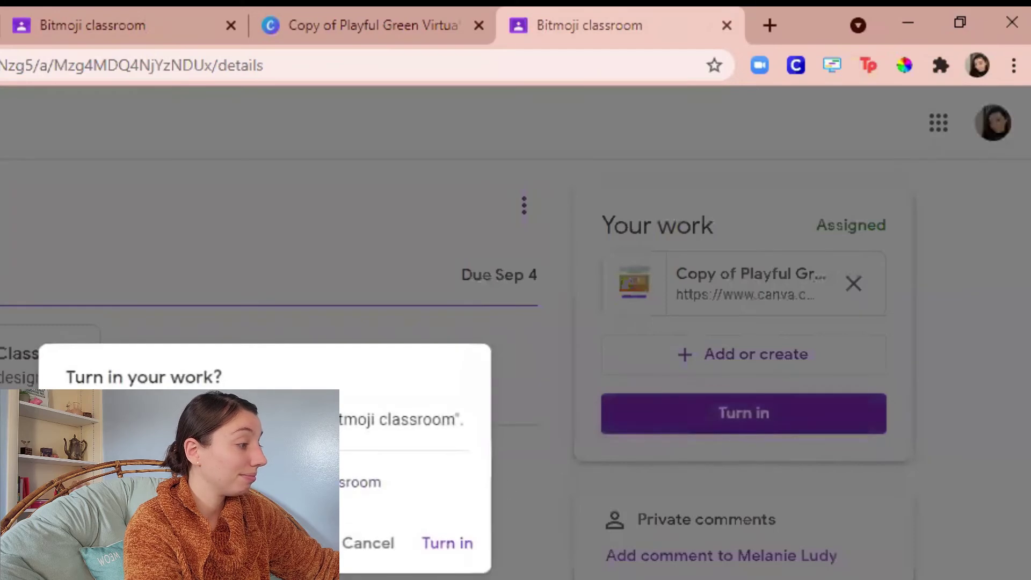
left_click(438, 543)
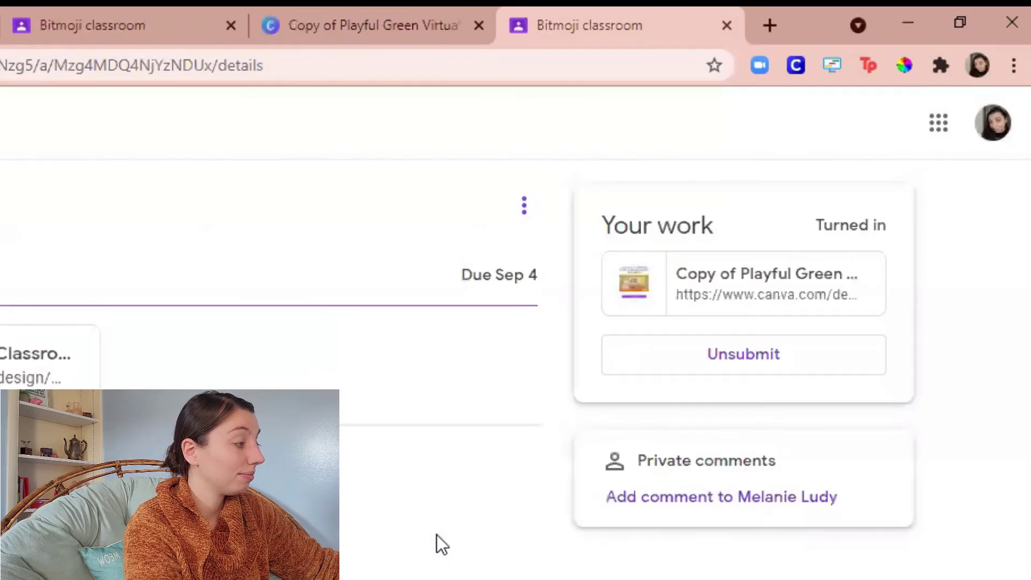